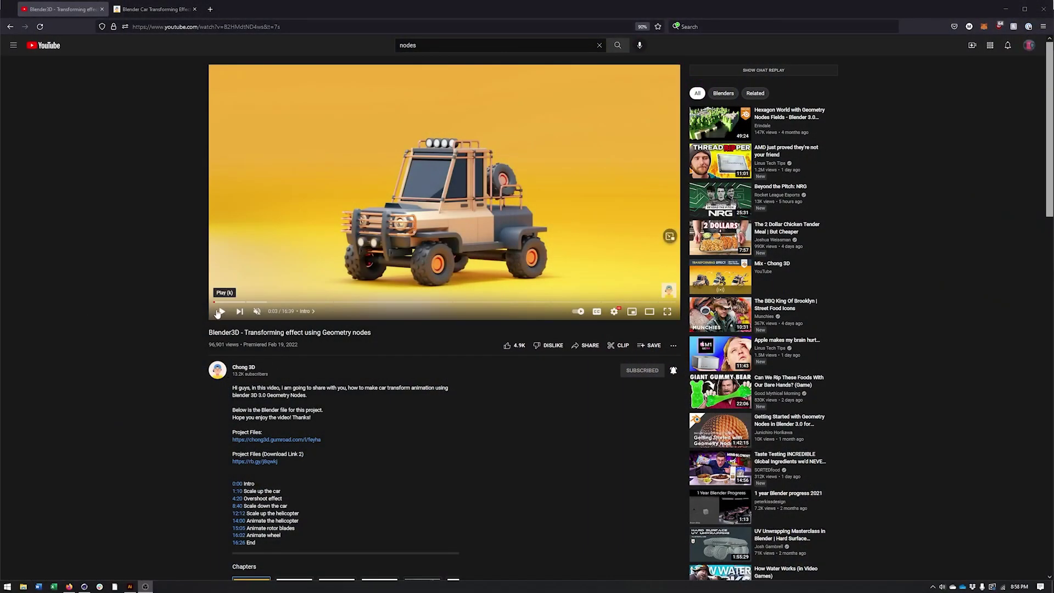
# - Review the transforming-effect reference video and the project file's checkout page in the browser
pyautogui.click(156, 10)
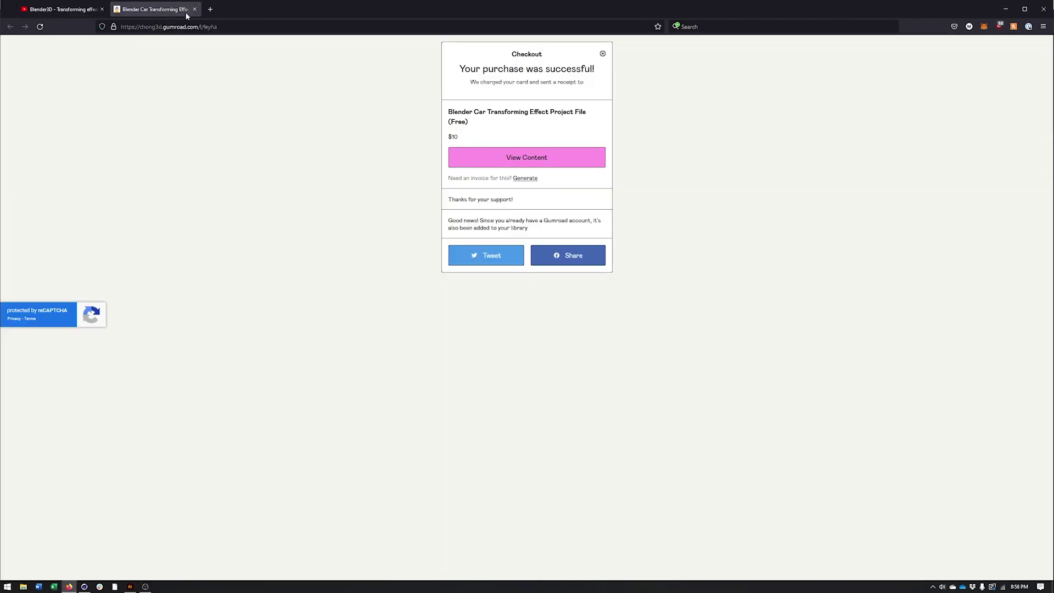
pyautogui.click(61, 9)
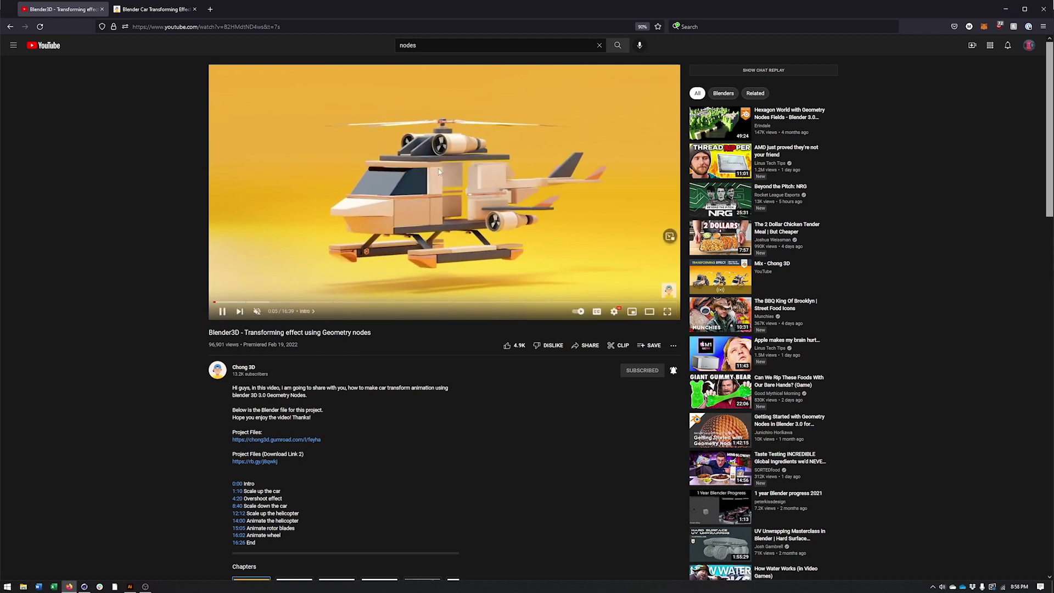
pyautogui.click(223, 311)
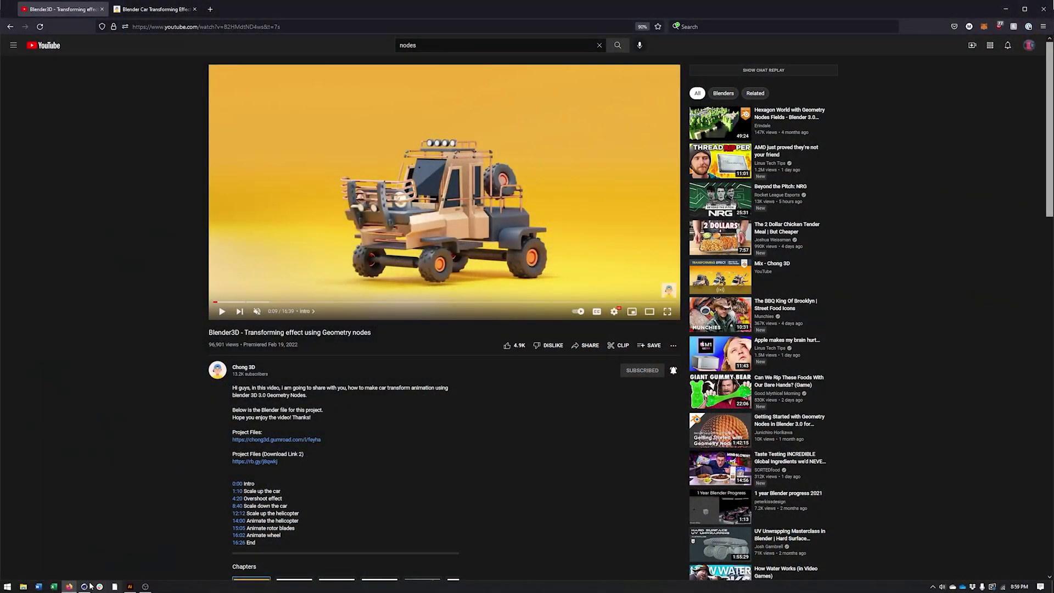
# - Switch to Cinema 4D and preview the existing jeep and helicopter appear animations
pyautogui.click(85, 586)
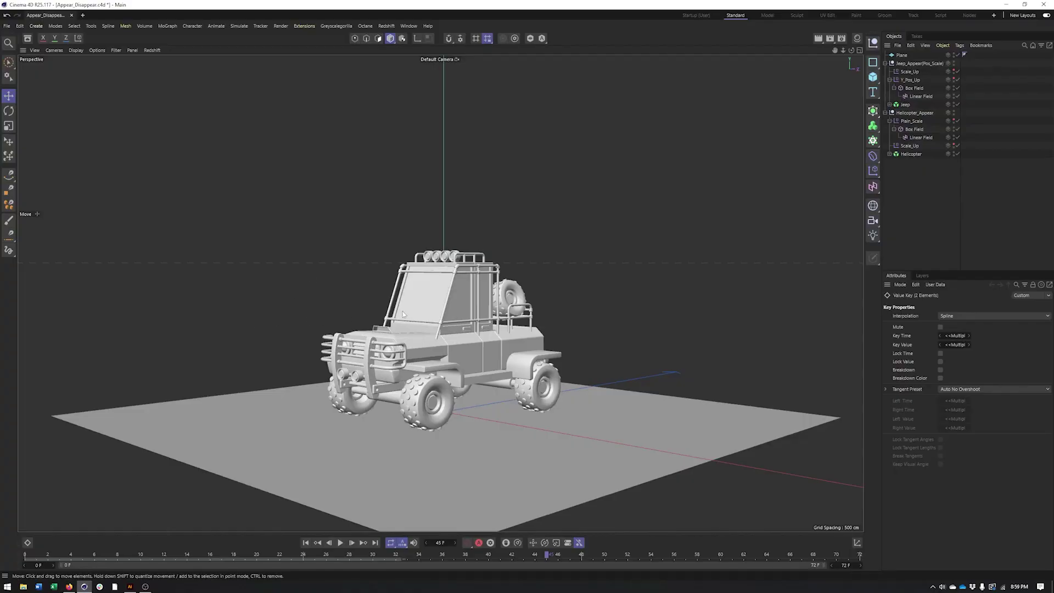
pyautogui.moveTo(463, 293)
pyautogui.keyDown('alt'); pyautogui.mouseDown()
pyautogui.moveTo(448, 303)
pyautogui.moveTo(457, 303)
pyautogui.mouseUp(); pyautogui.keyUp('alt')
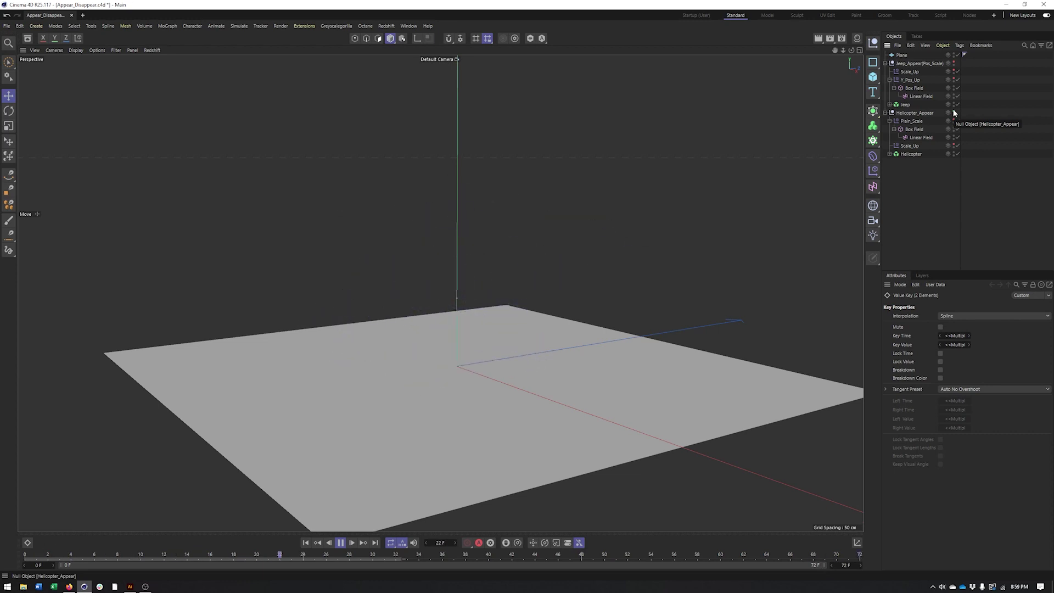
pyautogui.click(340, 543)
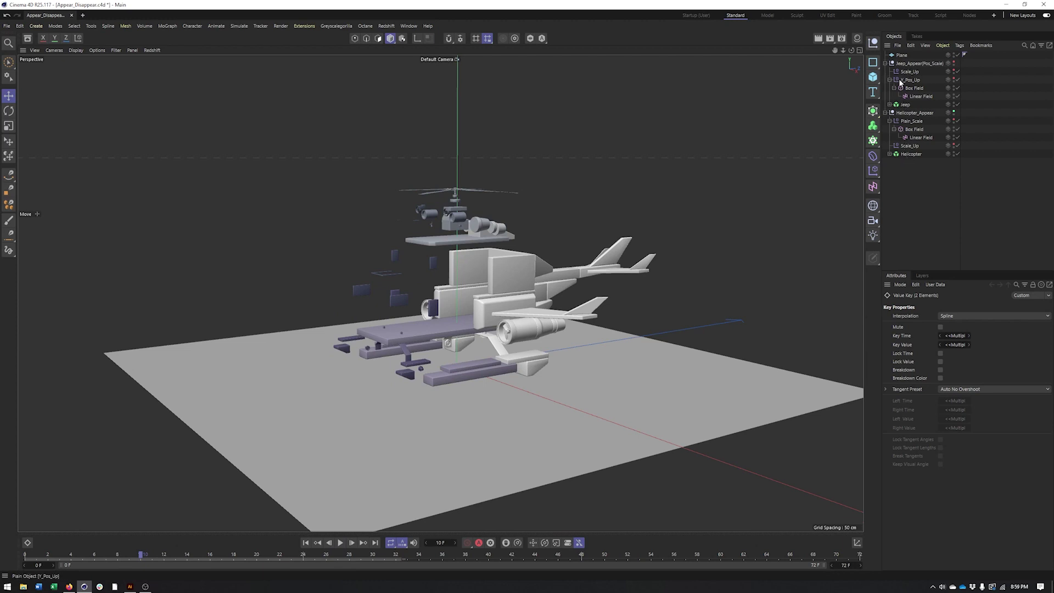
# - Delete the Scale_Up and Y_Pos_Up effectors from the jeep group and Plain_Scale and Scale_Up from the helicopter group, including their fields
pyautogui.click(911, 72)
pyautogui.press('Delete')
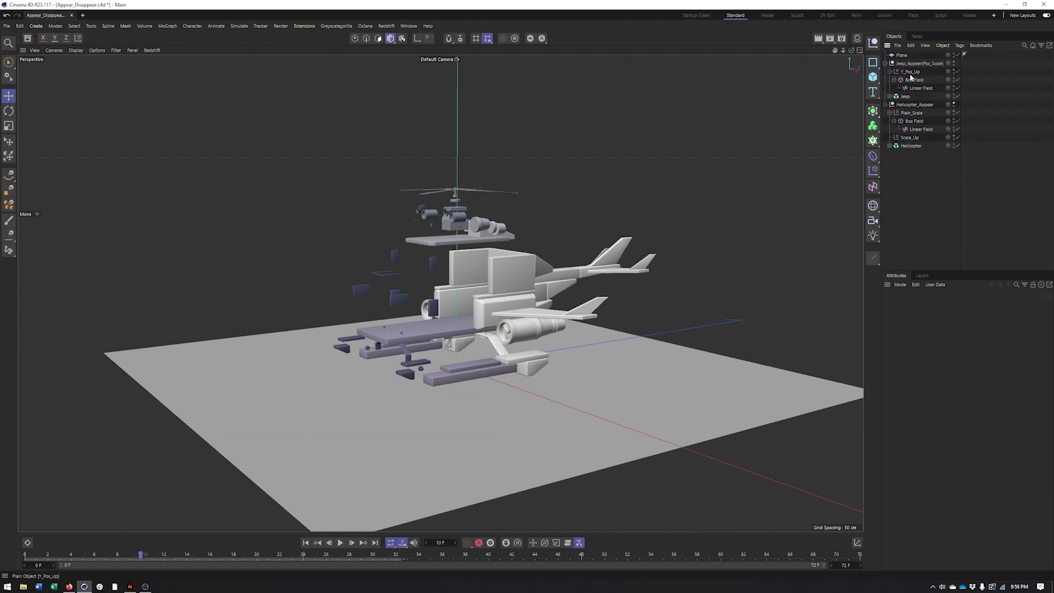
pyautogui.click(909, 72)
pyautogui.press('Delete')
pyautogui.press('Delete')
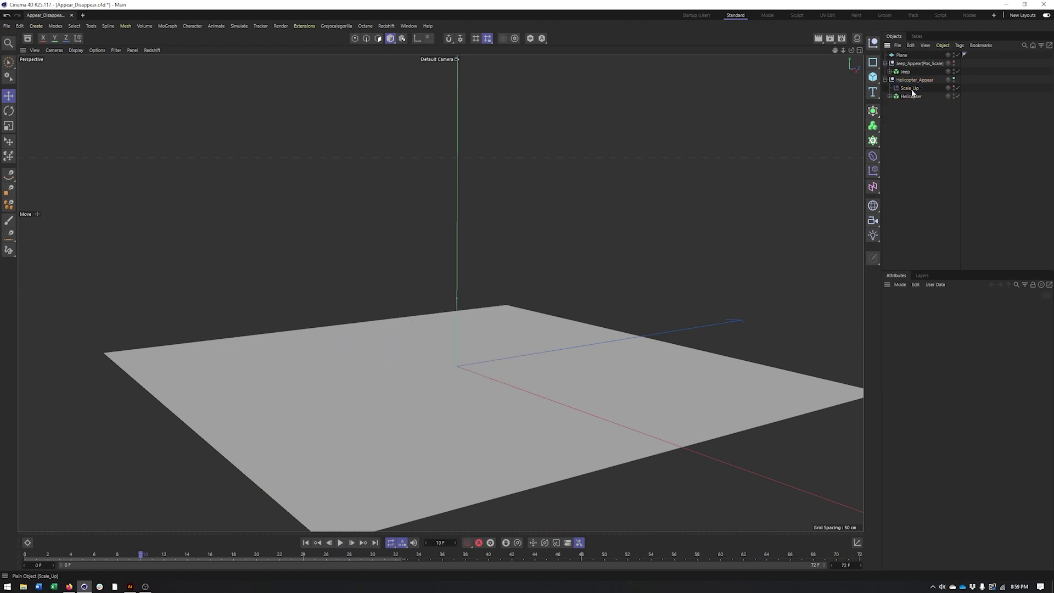
pyautogui.click(911, 89)
pyautogui.press('Delete')
# - Check the Helicopter fracture object's effector list and toggle the object's generator to refresh its scattered parts
pyautogui.keyDown('alt'); pyautogui.moveTo(668, 235); pyautogui.dragTo(673, 273, button='middle'); pyautogui.keyUp('alt')
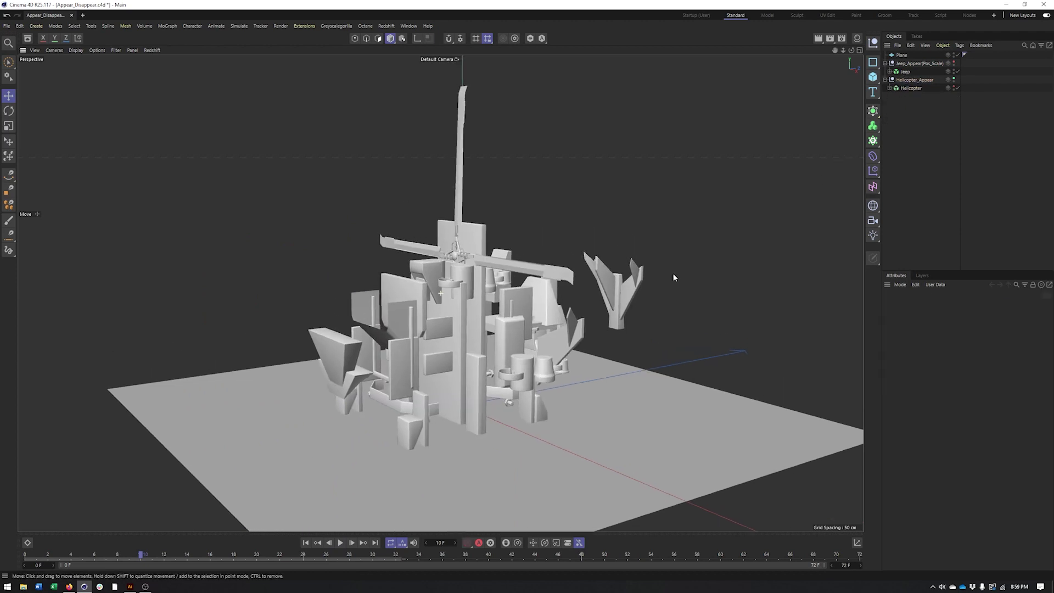
pyautogui.keyDown('alt'); pyautogui.moveTo(673, 272); pyautogui.dragTo(708, 274, button='right'); pyautogui.keyUp('alt')
pyautogui.keyDown('alt'); pyautogui.moveTo(708, 275); pyautogui.dragTo(719, 291); pyautogui.keyUp('alt')
pyautogui.click(910, 88)
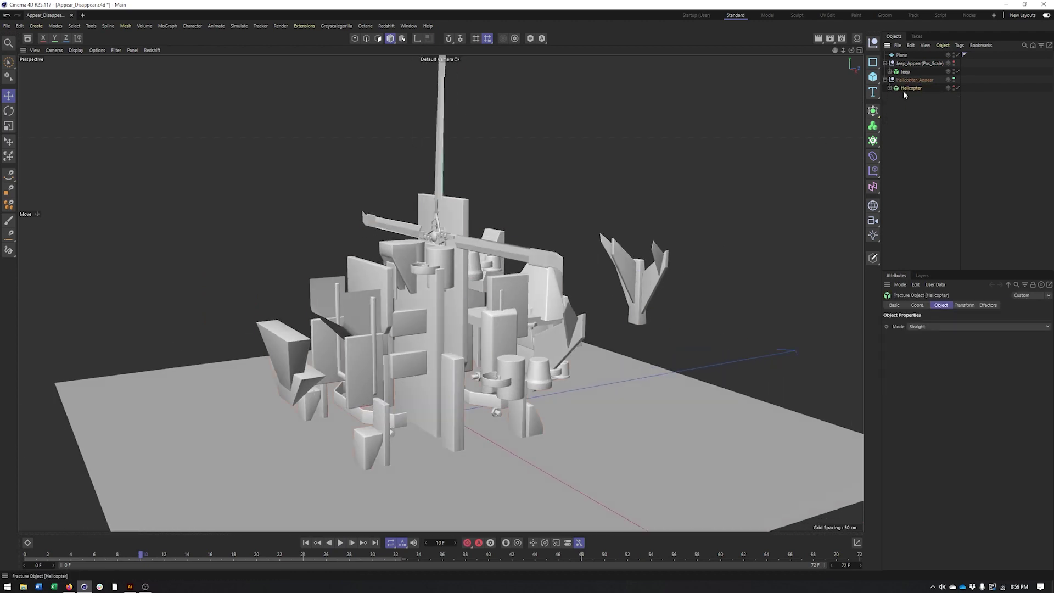
pyautogui.click(989, 305)
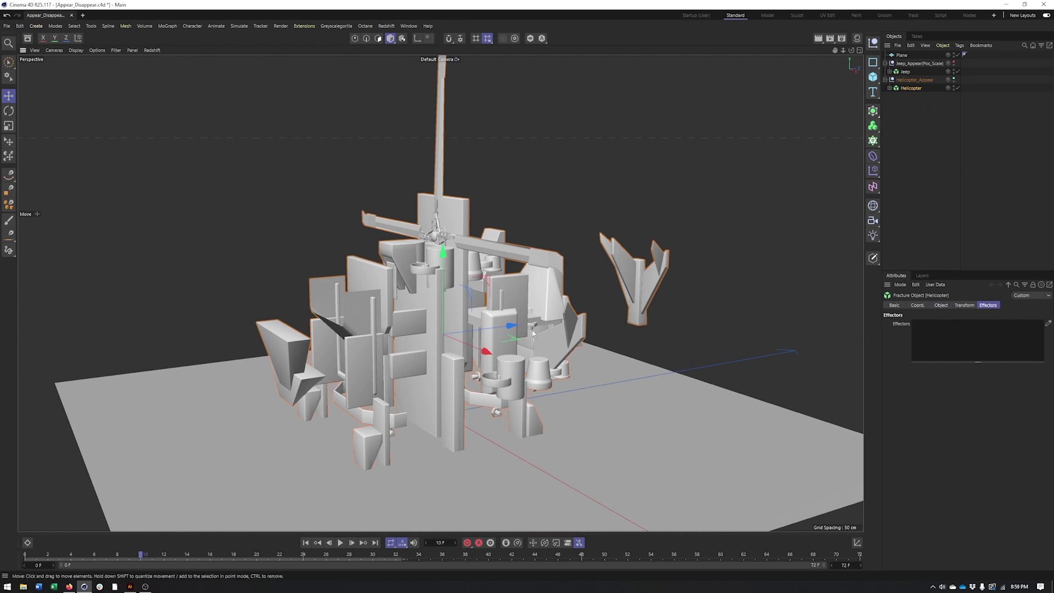
pyautogui.scroll(1, 532, 333)
pyautogui.click(958, 88)
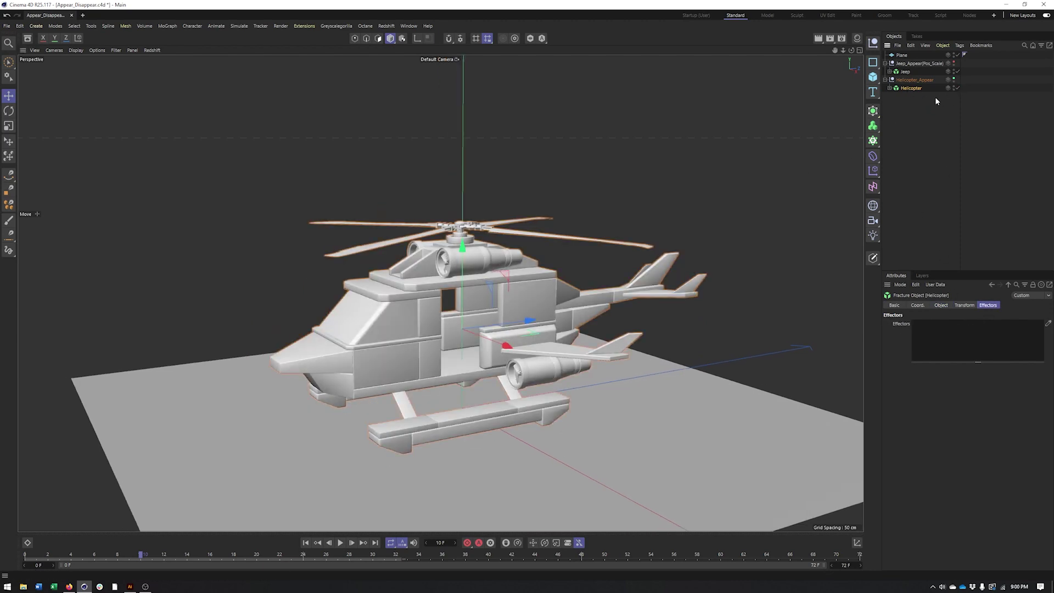
# - Examine the object properties of the Helicopter and Jeep fractures and inspect the assembled helicopter model from several angles
pyautogui.click(941, 306)
pyautogui.keyDown('alt'); pyautogui.moveTo(719, 321); pyautogui.dragTo(701, 342); pyautogui.keyUp('alt')
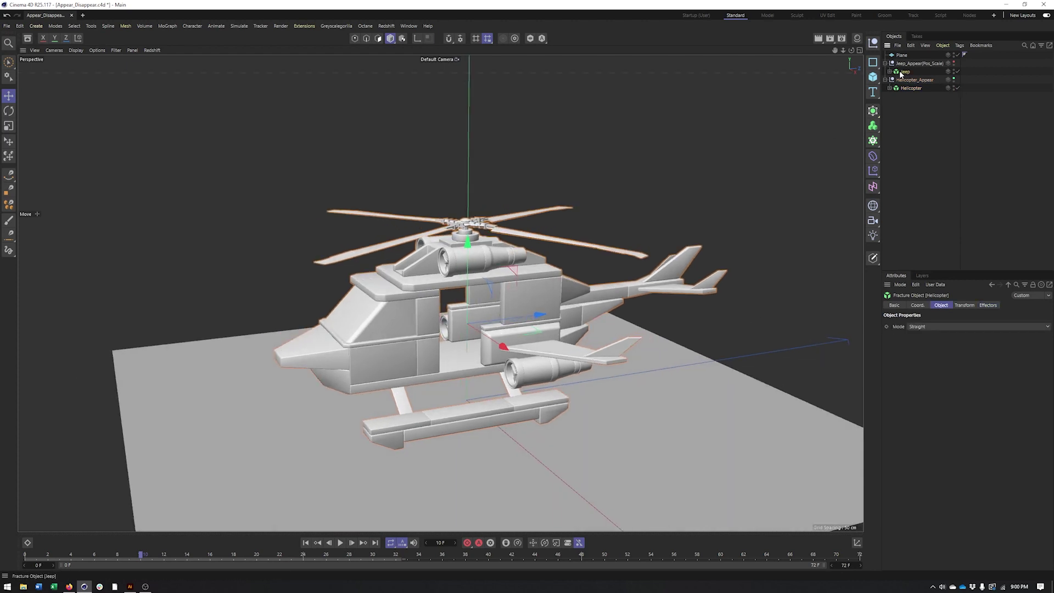
pyautogui.click(901, 74)
pyautogui.keyDown('alt'); pyautogui.moveTo(667, 318); pyautogui.dragTo(606, 292); pyautogui.keyUp('alt')
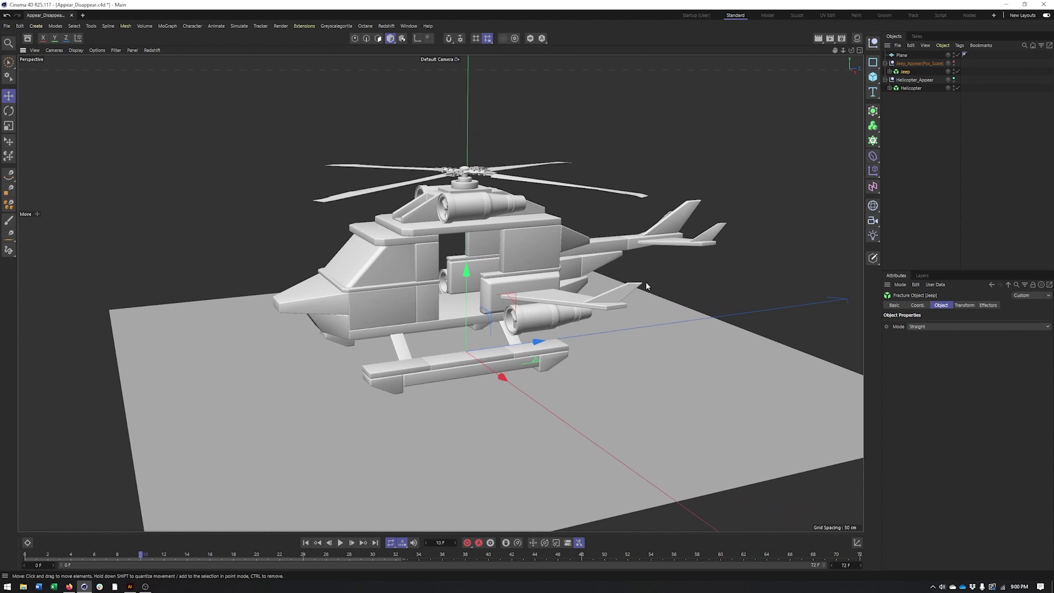
pyautogui.keyDown('alt'); pyautogui.moveTo(438, 116); pyautogui.dragTo(465, 138); pyautogui.keyUp('alt')
pyautogui.keyDown('alt'); pyautogui.moveTo(500, 253); pyautogui.dragTo(511, 247, button='middle'); pyautogui.keyUp('alt')
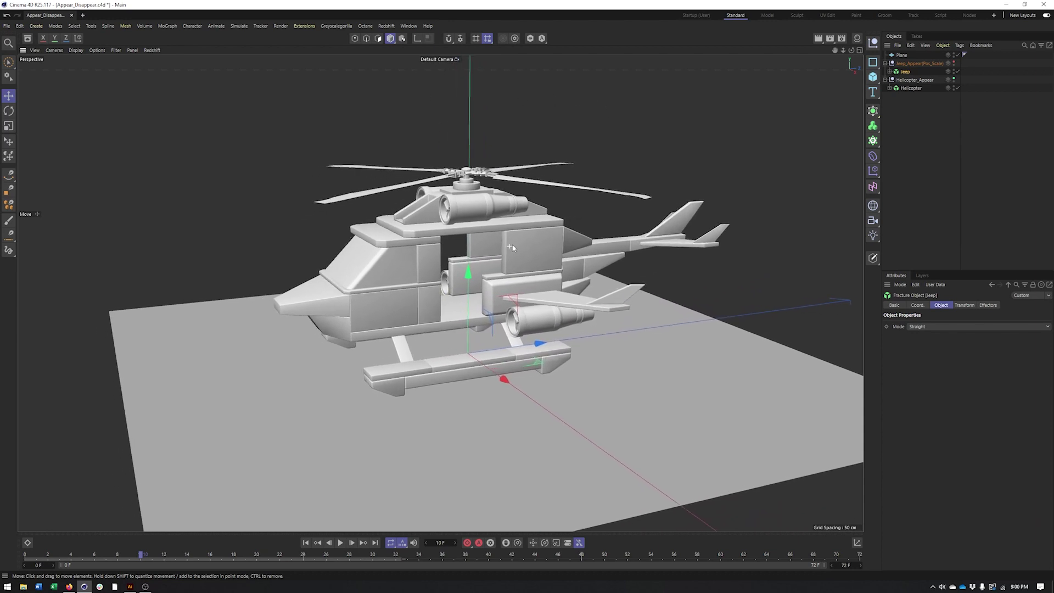
pyautogui.keyDown('alt'); pyautogui.moveTo(510, 247); pyautogui.dragTo(523, 236, button='right'); pyautogui.keyUp('alt')
pyautogui.keyDown('alt'); pyautogui.moveTo(523, 235); pyautogui.dragTo(512, 249, button='middle'); pyautogui.keyUp('alt')
pyautogui.keyDown('alt'); pyautogui.moveTo(511, 249); pyautogui.dragTo(508, 244); pyautogui.keyUp('alt')
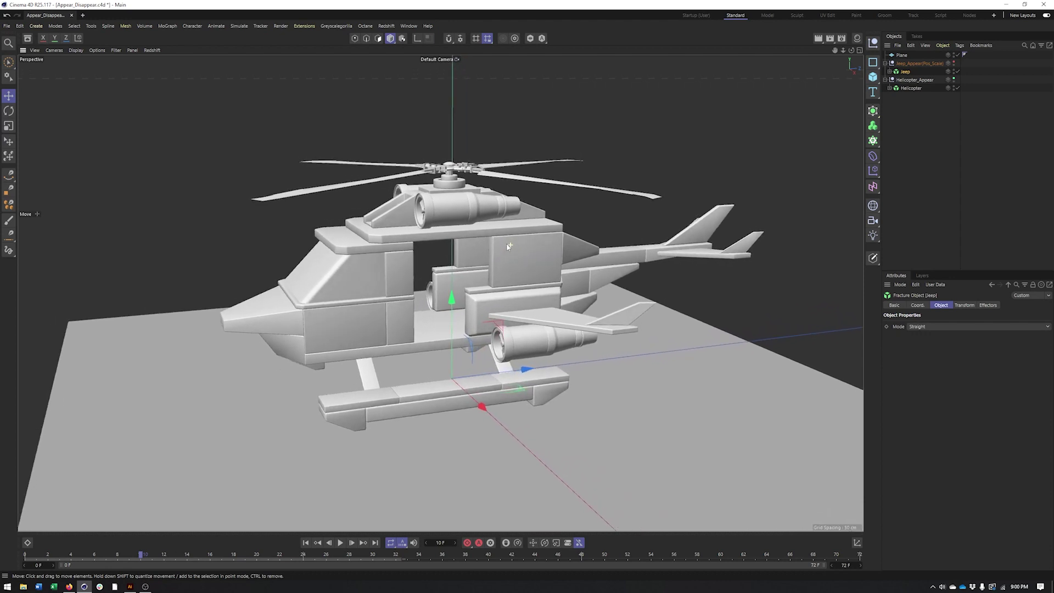
pyautogui.keyDown('alt'); pyautogui.moveTo(509, 245); pyautogui.dragTo(523, 226, button='middle'); pyautogui.keyUp('alt')
pyautogui.keyDown('alt'); pyautogui.moveTo(452, 233); pyautogui.dragTo(447, 236, button='middle'); pyautogui.keyUp('alt')
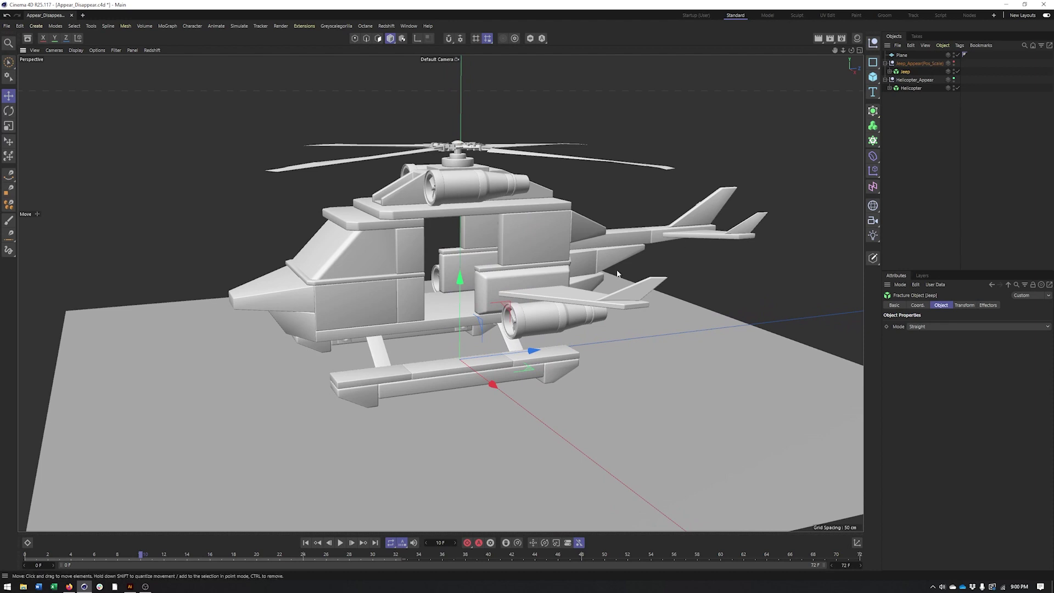
pyautogui.keyDown('alt'); pyautogui.moveTo(492, 271); pyautogui.dragTo(514, 269); pyautogui.keyUp('alt')
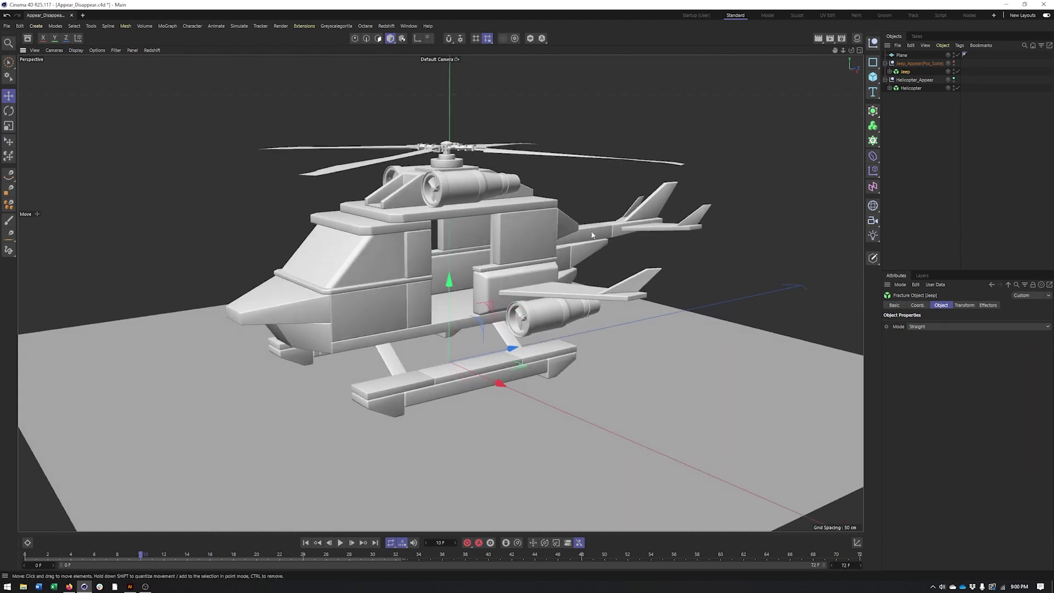
# - Hide the Helicopter object and make the jeep's parent null visible in the viewport
pyautogui.click(954, 87)
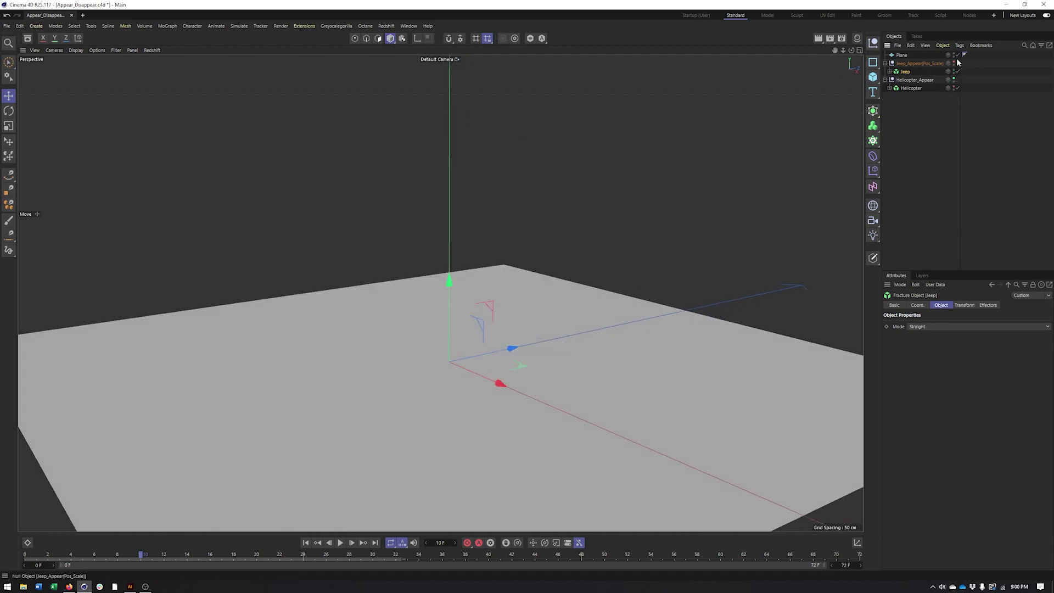
pyautogui.click(954, 63)
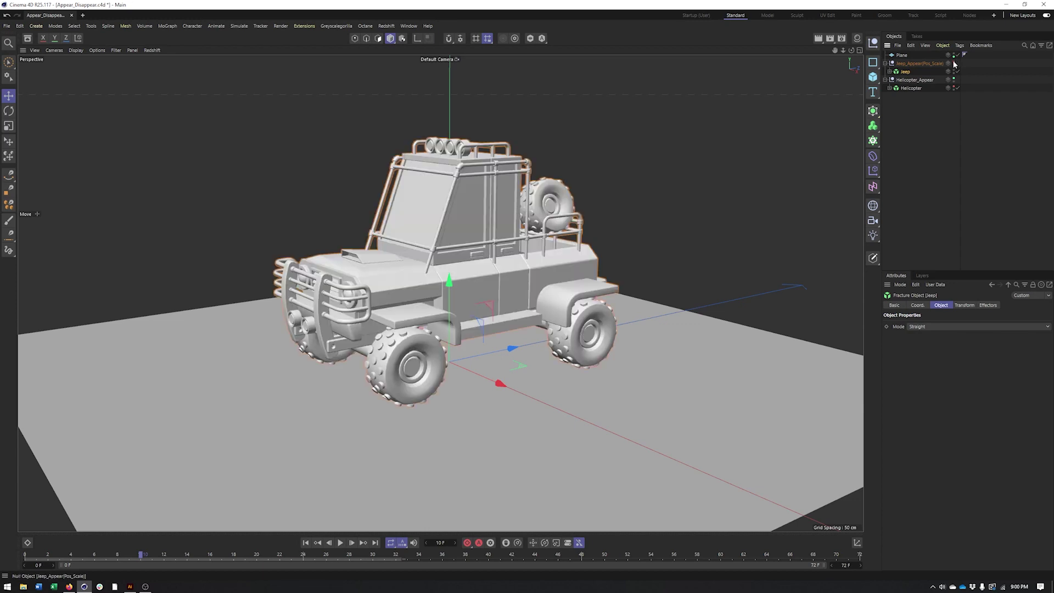
pyautogui.keyDown('alt'); pyautogui.moveTo(571, 236); pyautogui.dragTo(563, 225); pyautogui.keyUp('alt')
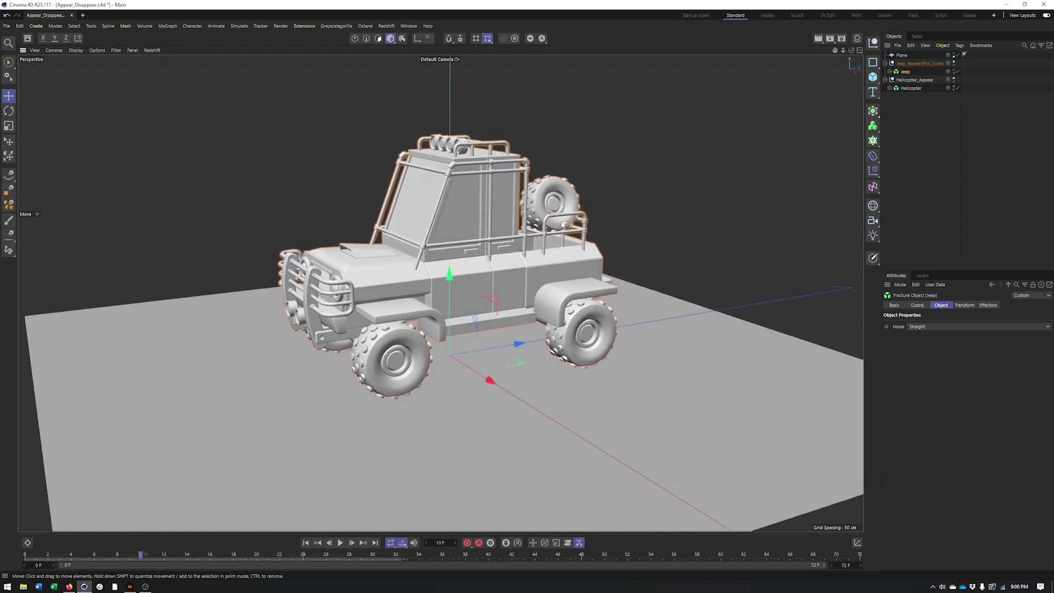
# - Examine the individual parts nested in the Jeep fracture object and its Mode setting
pyautogui.click(889, 71)
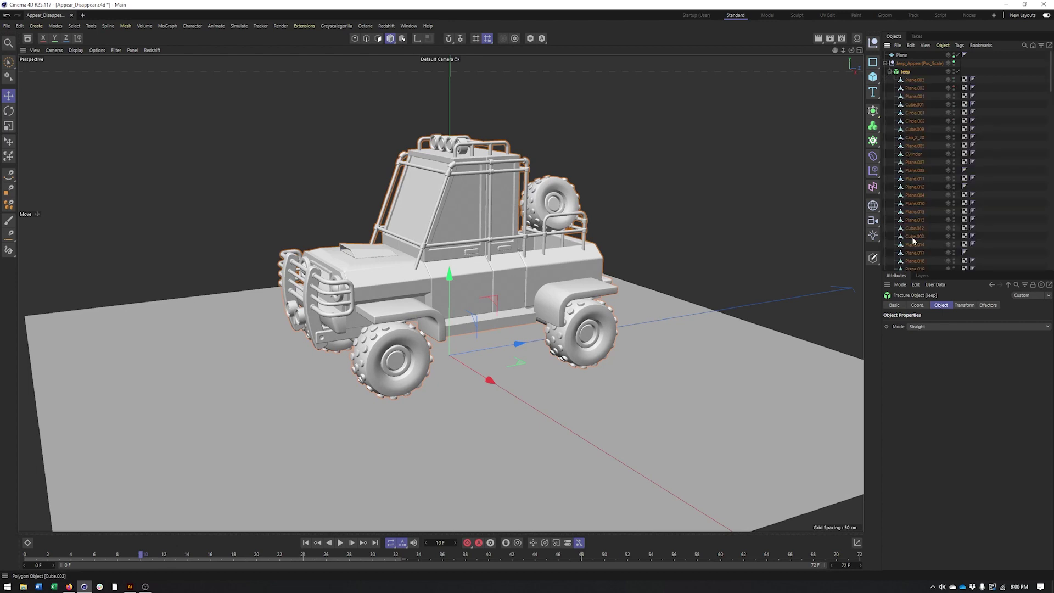
pyautogui.click(922, 328)
pyautogui.click(1006, 115)
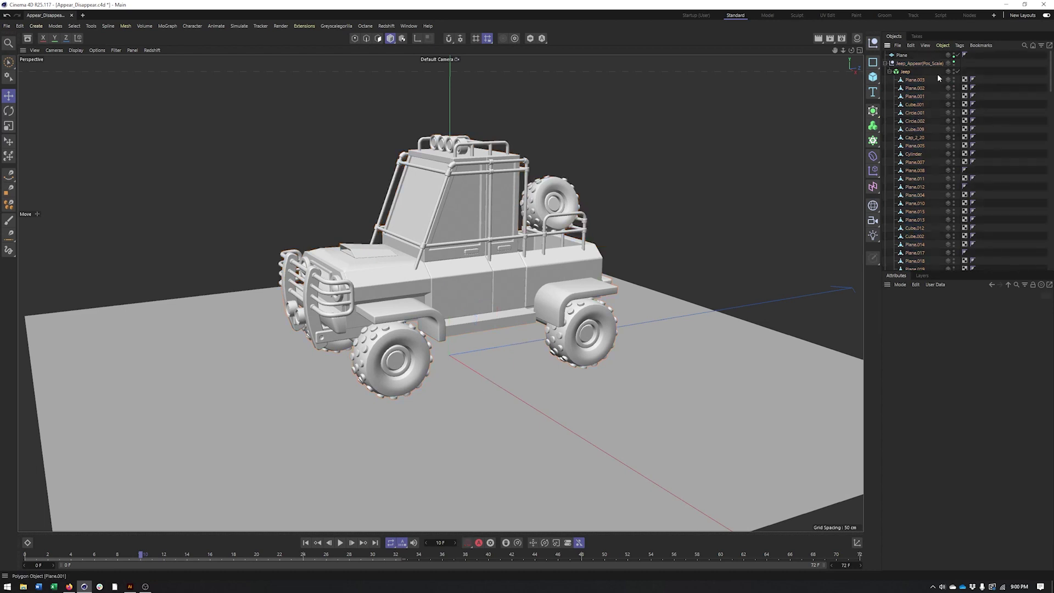
pyautogui.click(889, 72)
# - Rename the jeep's parent null to Jeep_Appear
pyautogui.click(917, 64)
pyautogui.doubleClick(924, 64)
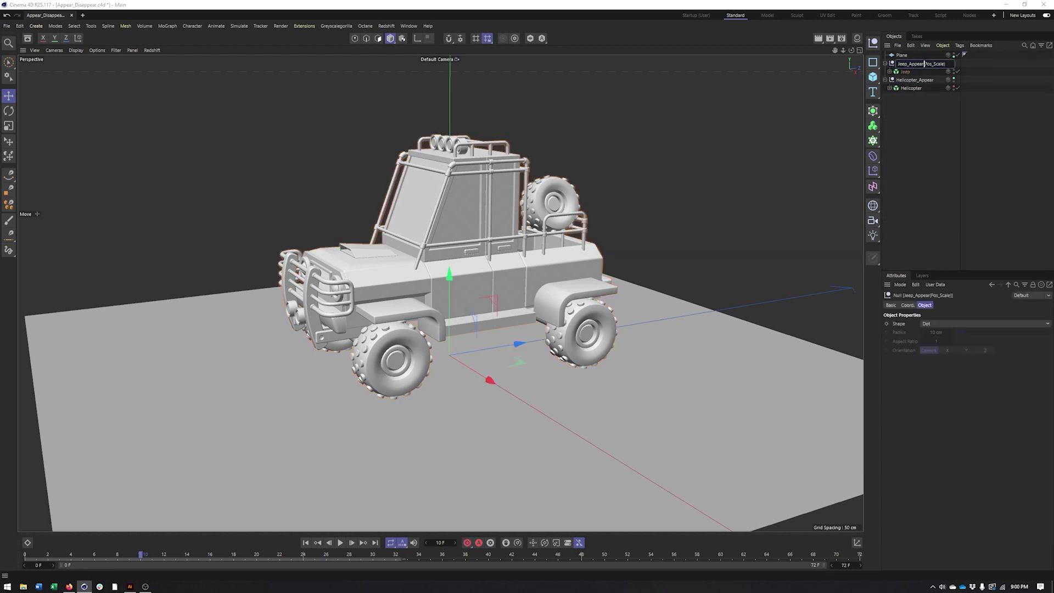
pyautogui.press('BackSpace')
pyautogui.press('BackSpace')
pyautogui.press('Return')
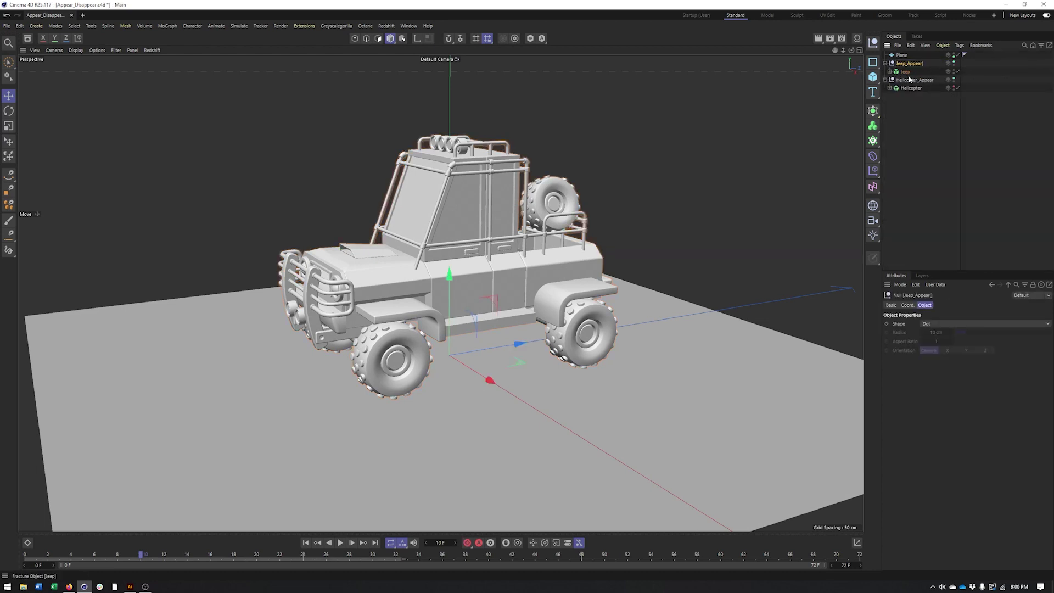
pyautogui.doubleClick(924, 65)
pyautogui.press('Return')
# - Switch to the browser and replay the opening seconds of the reference video to study how the jeep assembles
pyautogui.click(69, 587)
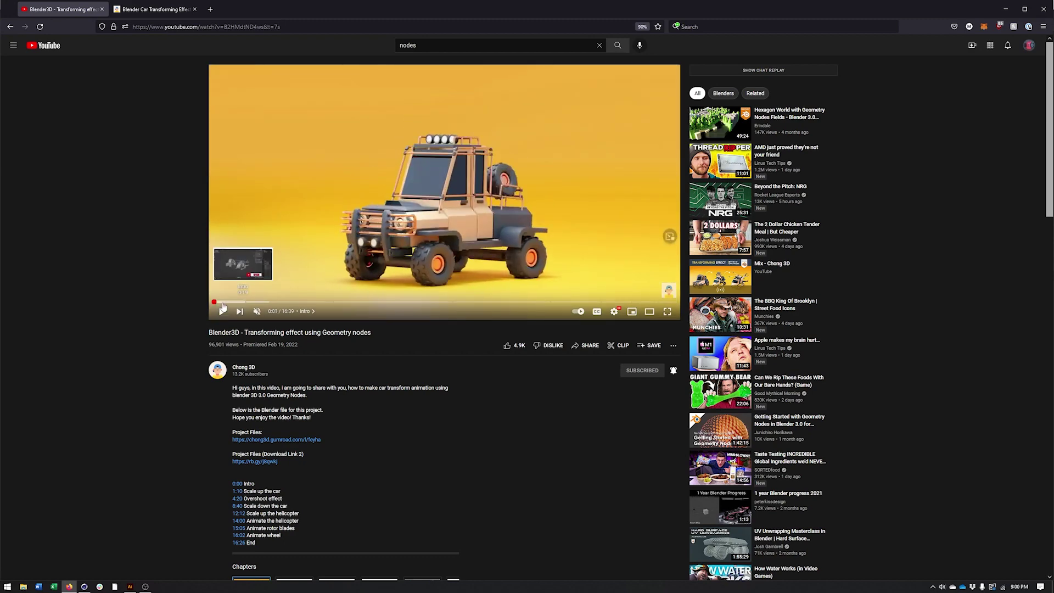
pyautogui.click(215, 302)
pyautogui.click(221, 310)
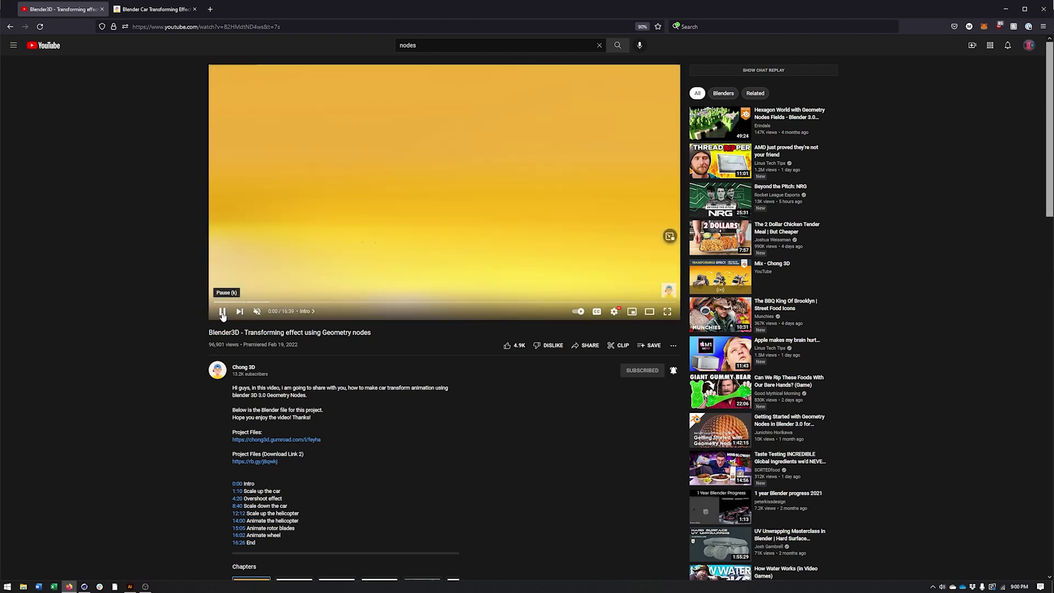
pyautogui.click(223, 315)
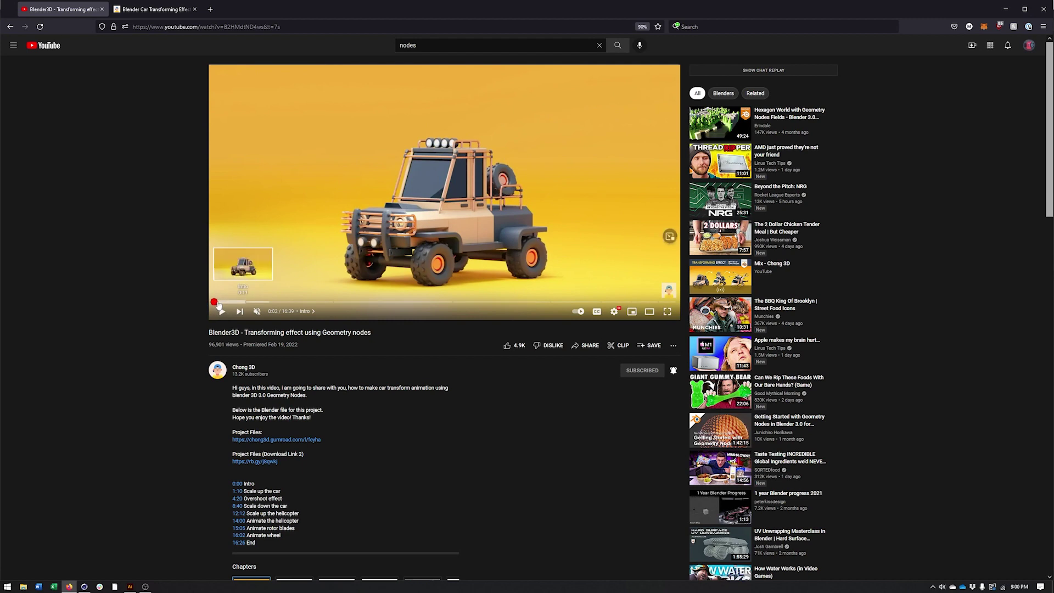
pyautogui.click(215, 303)
pyautogui.click(219, 311)
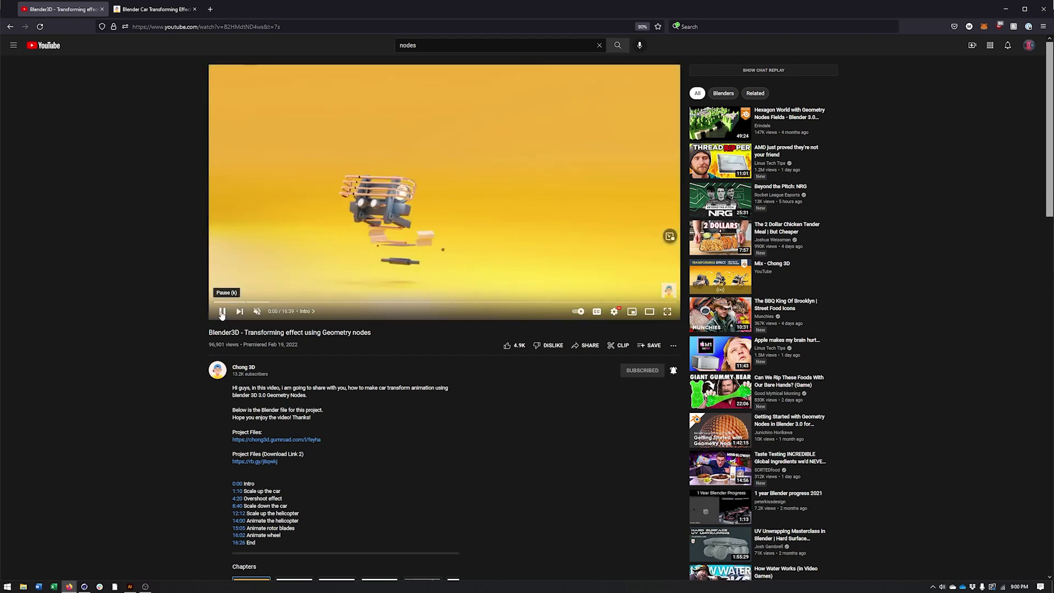
pyautogui.click(222, 311)
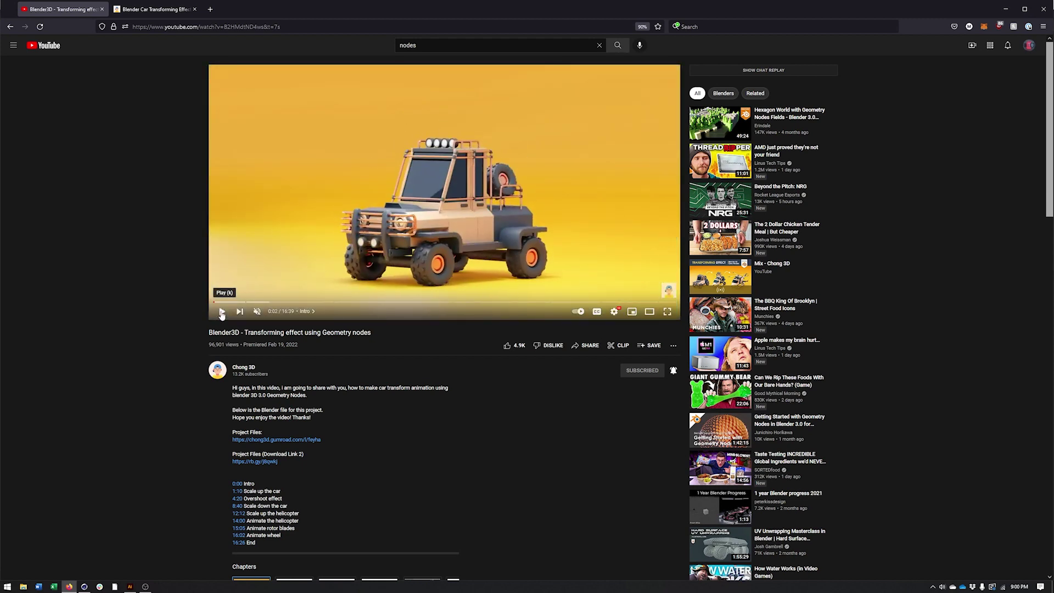
# - Return to Cinema 4D and select the Jeep fracture object, with the whole jeep framed in view
pyautogui.click(1006, 8)
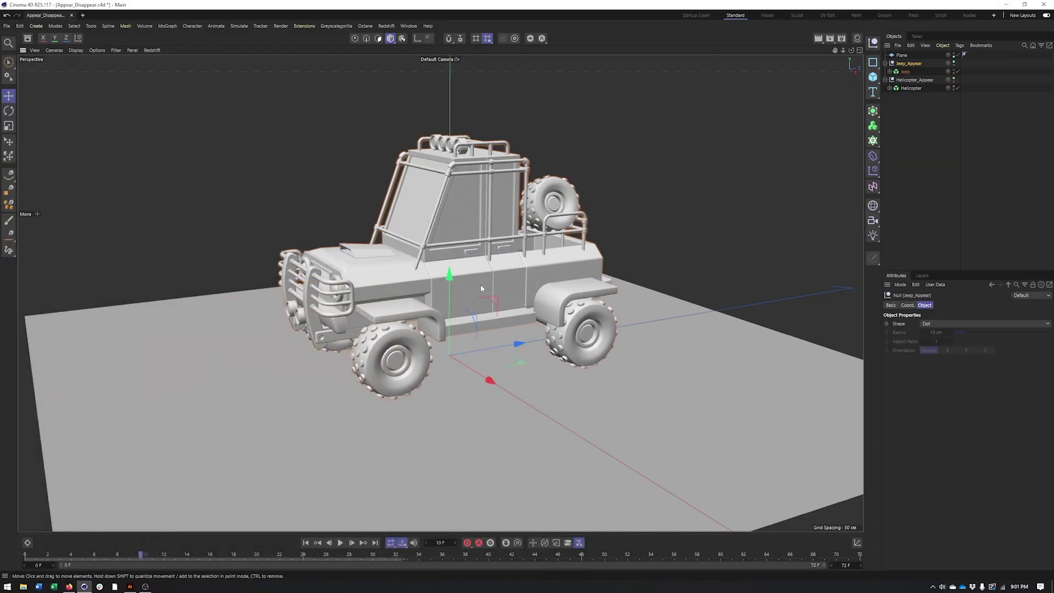
pyautogui.keyDown('alt'); pyautogui.moveTo(527, 305); pyautogui.dragTo(534, 299, button='right'); pyautogui.keyUp('alt')
pyautogui.keyDown('alt'); pyautogui.moveTo(534, 299); pyautogui.dragTo(545, 277, button='middle'); pyautogui.keyUp('alt')
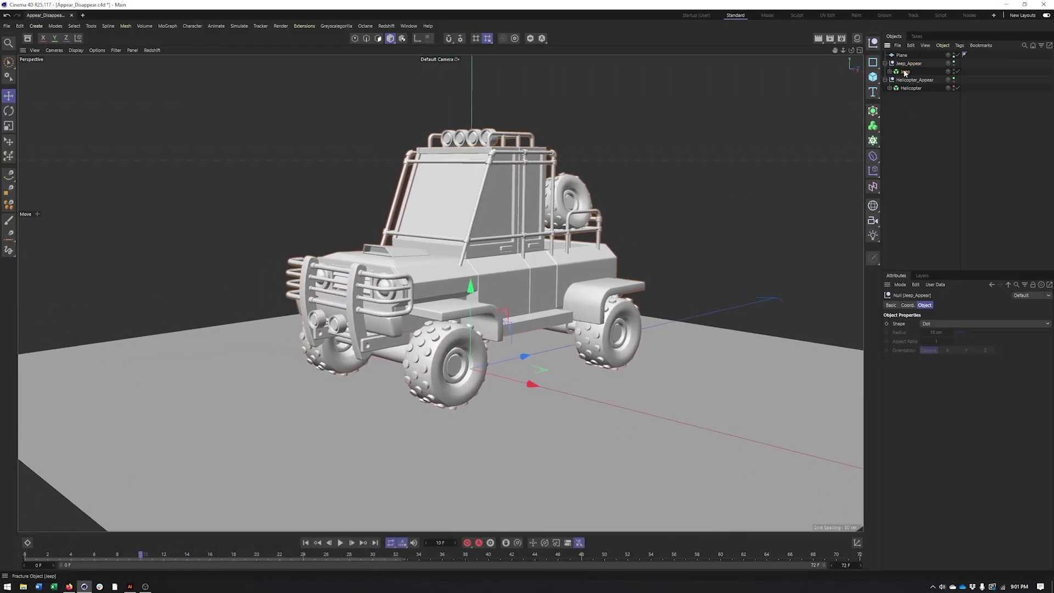
pyautogui.click(904, 72)
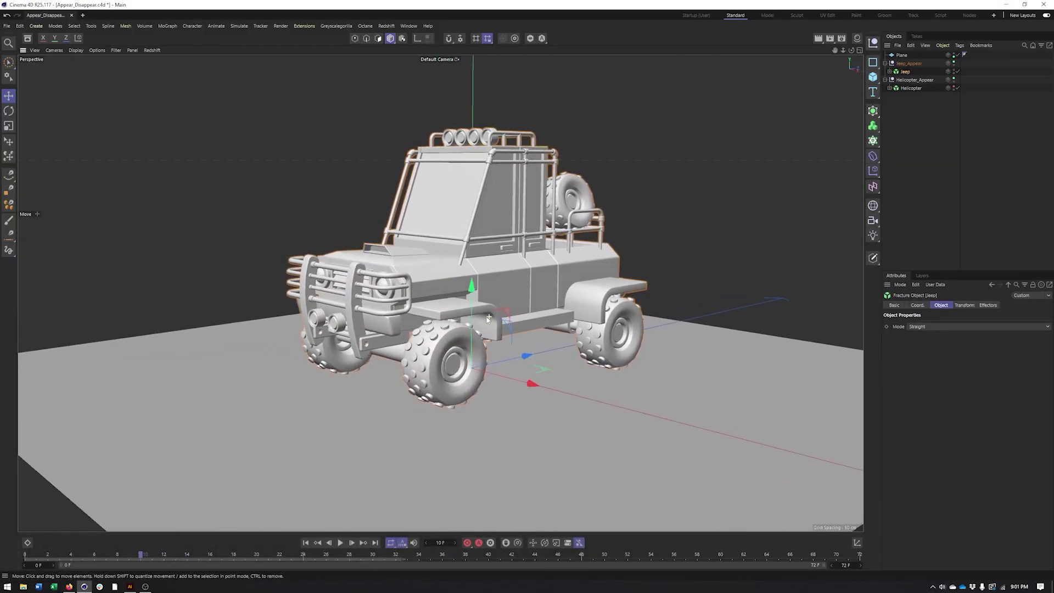
pyautogui.moveTo(457, 322)
pyautogui.keyDown('alt'); pyautogui.mouseDown()
pyautogui.moveTo(475, 323)
pyautogui.moveTo(451, 321)
pyautogui.mouseUp(); pyautogui.keyUp('alt')
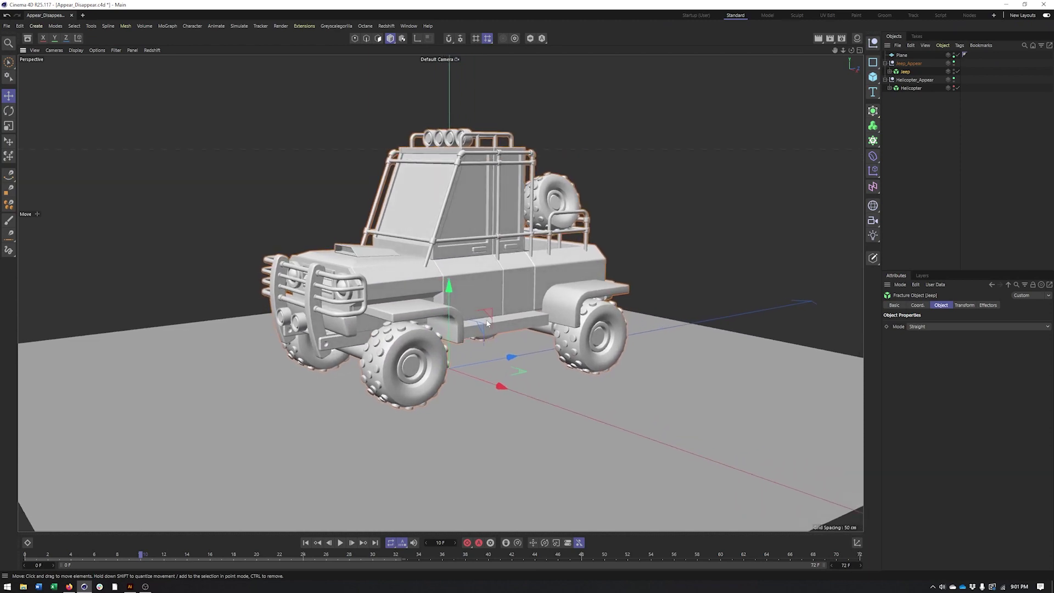
pyautogui.keyDown('alt'); pyautogui.moveTo(530, 292); pyautogui.dragTo(520, 300, button='middle'); pyautogui.keyUp('alt')
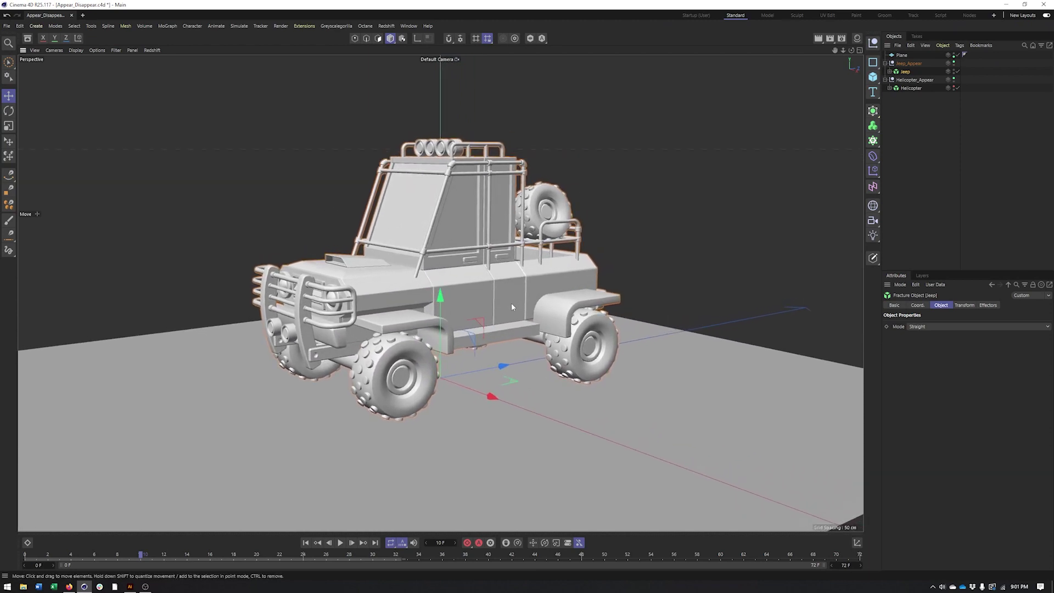
# - Add a Plain effector to the Jeep fracture object and rename it Plain_Pos
pyautogui.keyDown('alt'); pyautogui.moveTo(512, 302); pyautogui.dragTo(502, 302); pyautogui.keyUp('alt')
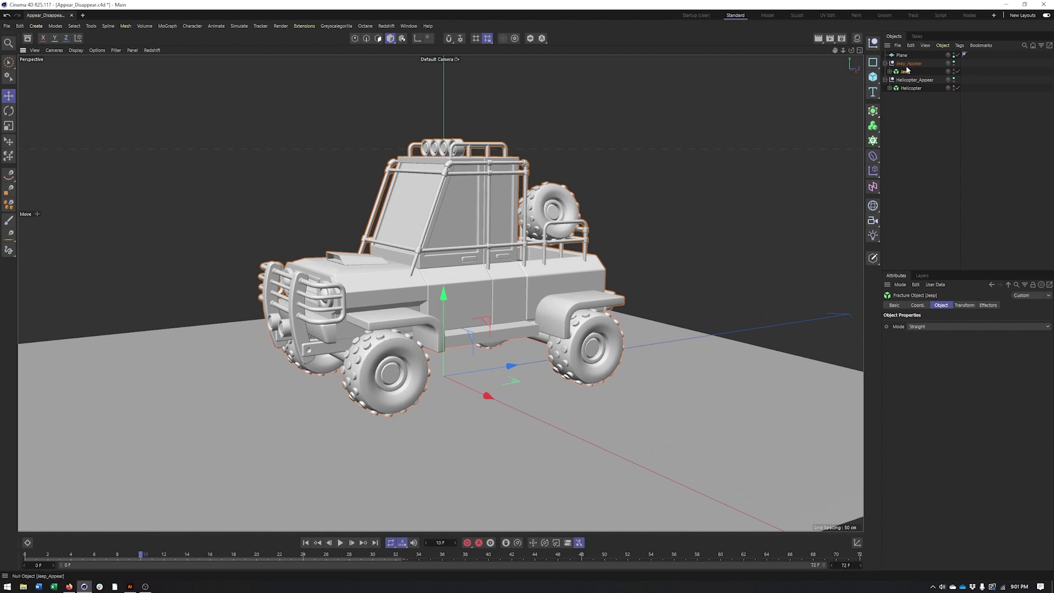
pyautogui.click(873, 157)
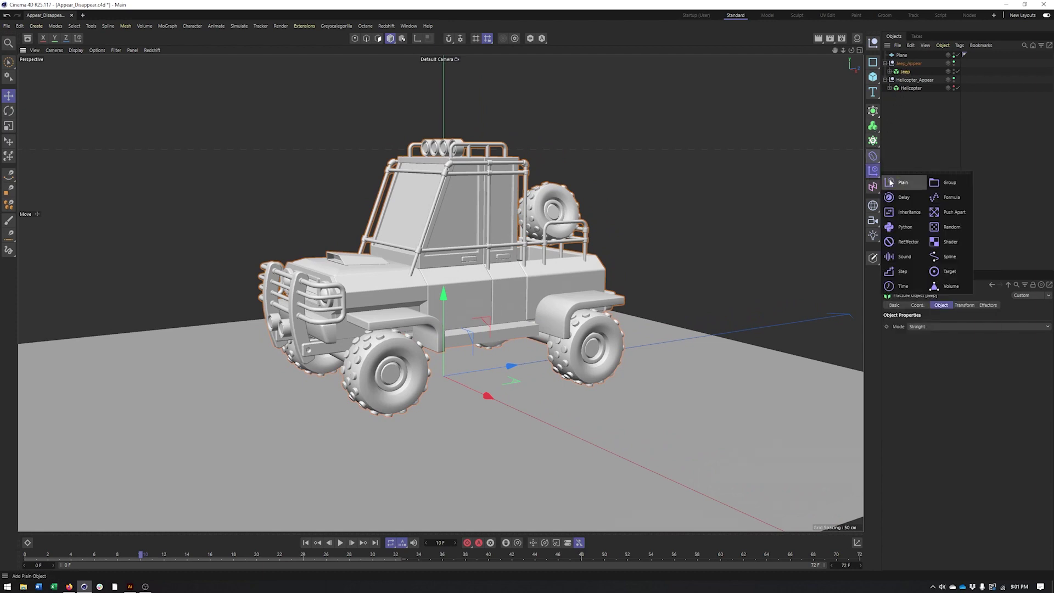
pyautogui.click(891, 181)
pyautogui.keyDown('alt'); pyautogui.moveTo(603, 345); pyautogui.dragTo(576, 352); pyautogui.keyUp('alt')
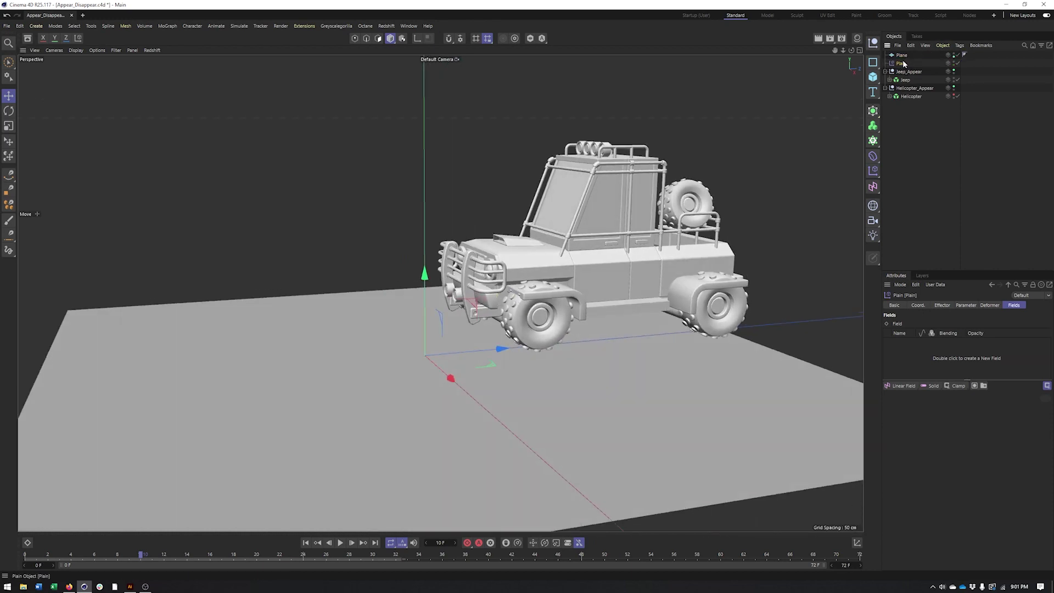
pyautogui.doubleClick(902, 63)
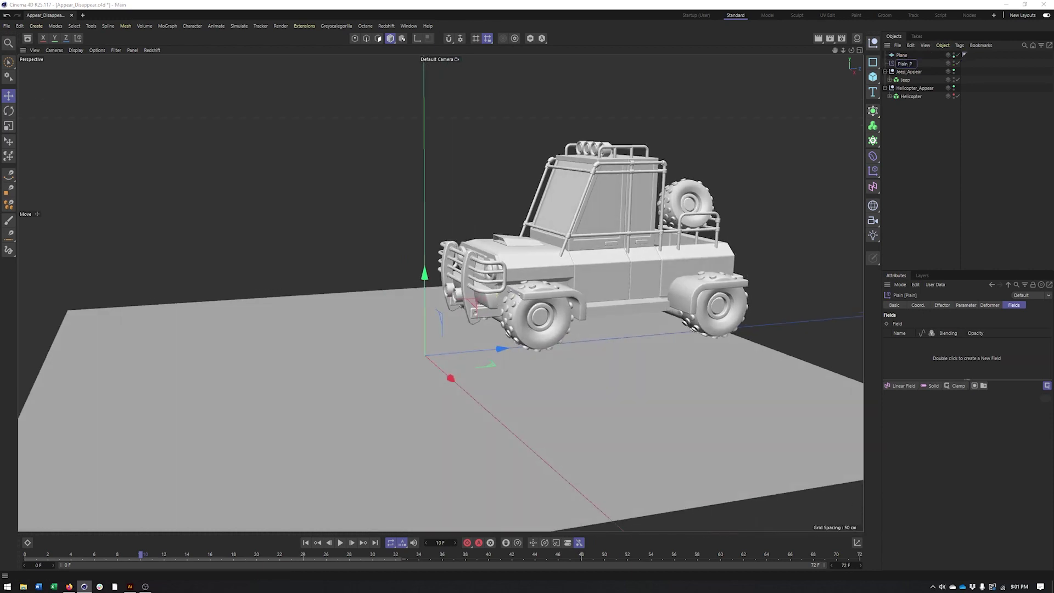
pyautogui.write('_Pos')
pyautogui.press('Return')
# - Set the Plain_Pos effector's position offset to P.Y 0 cm and P.Z -20 cm
pyautogui.click(965, 305)
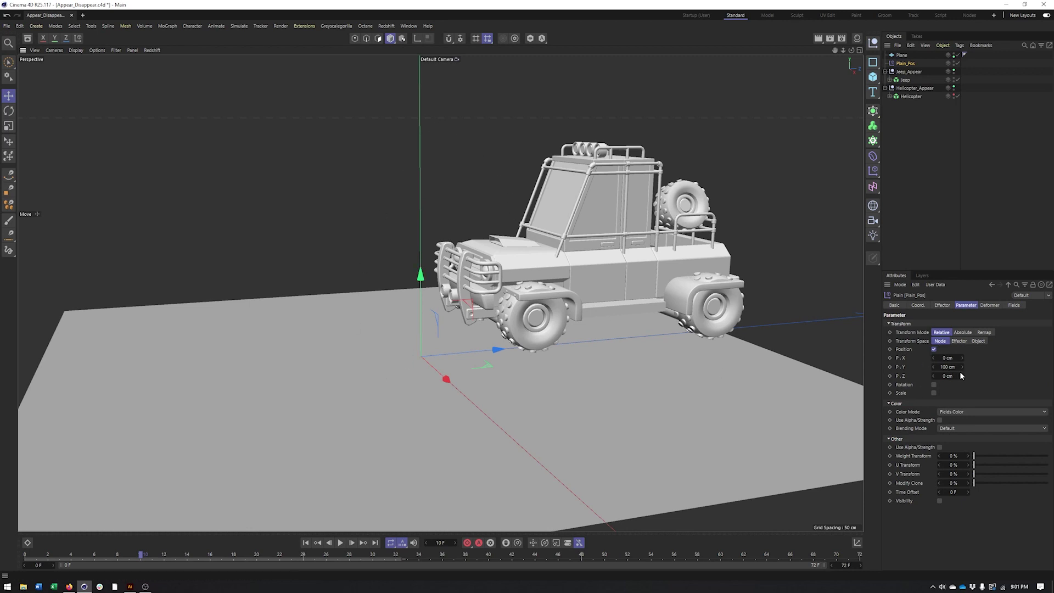
pyautogui.moveTo(964, 367); pyautogui.dragTo(948, 367)
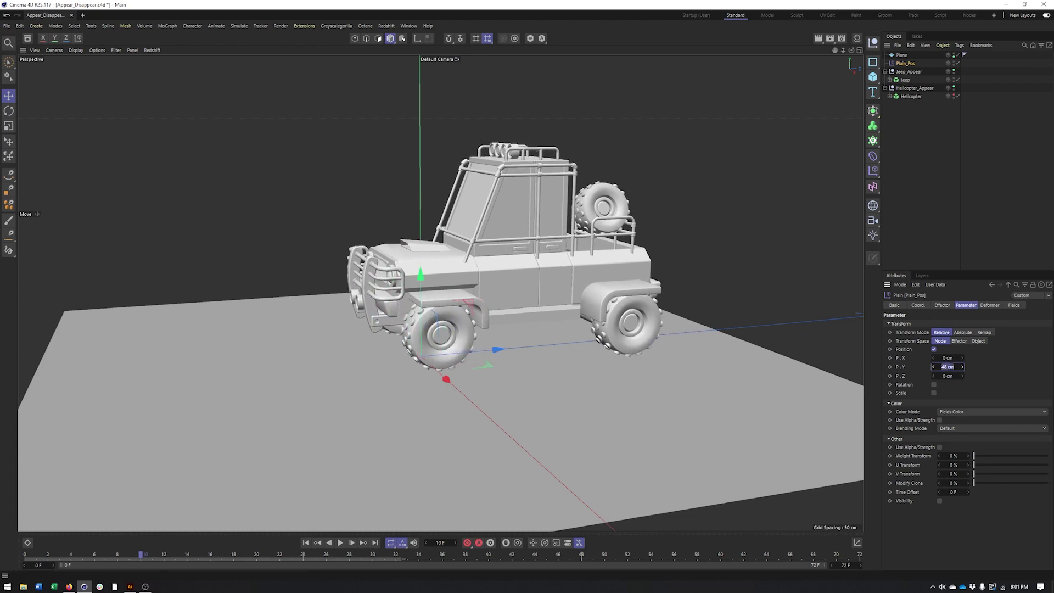
pyautogui.write('0')
pyautogui.press('Return')
pyautogui.moveTo(965, 376); pyautogui.dragTo(961, 379)
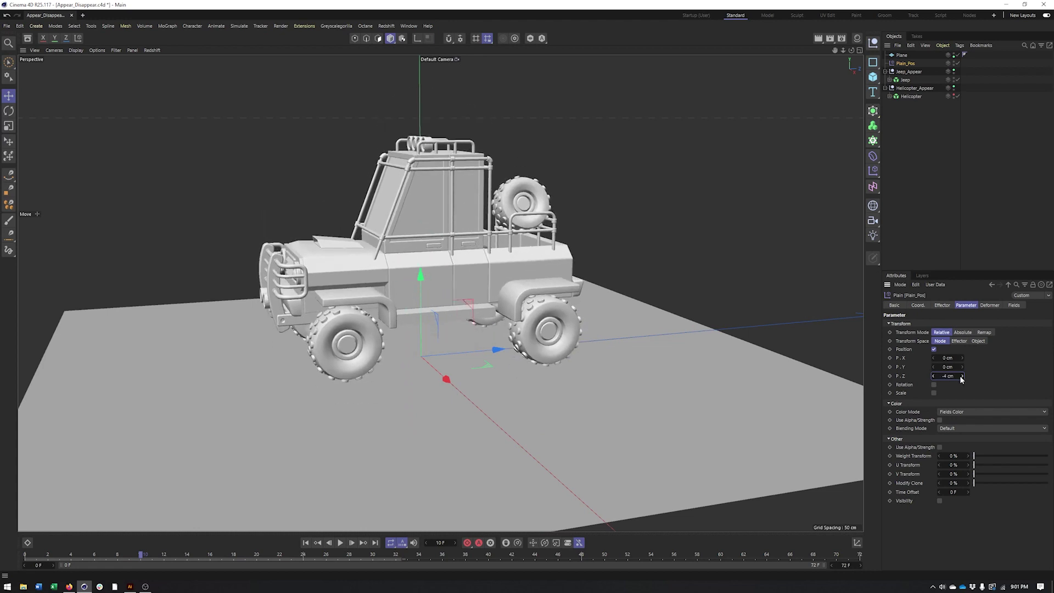
pyautogui.write('20')
pyautogui.press('Return')
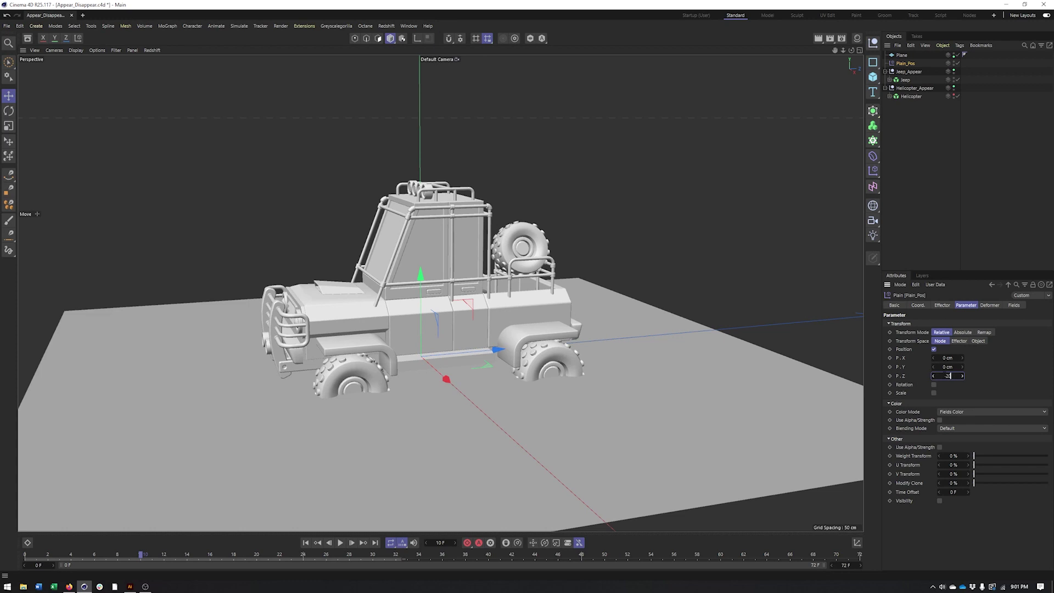
pyautogui.press('Return')
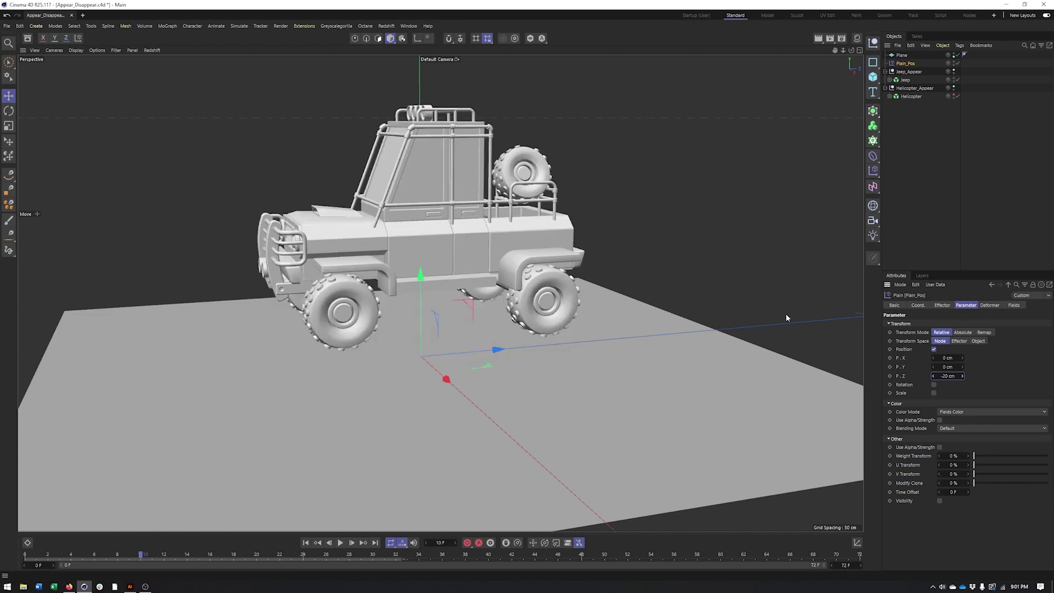
# - Try a Linear Field on the Plain_Pos effector, turned along the jeep and moved ahead of its front, and remove it from the field list
pyautogui.keyDown('alt'); pyautogui.moveTo(787, 317); pyautogui.dragTo(813, 309); pyautogui.keyUp('alt')
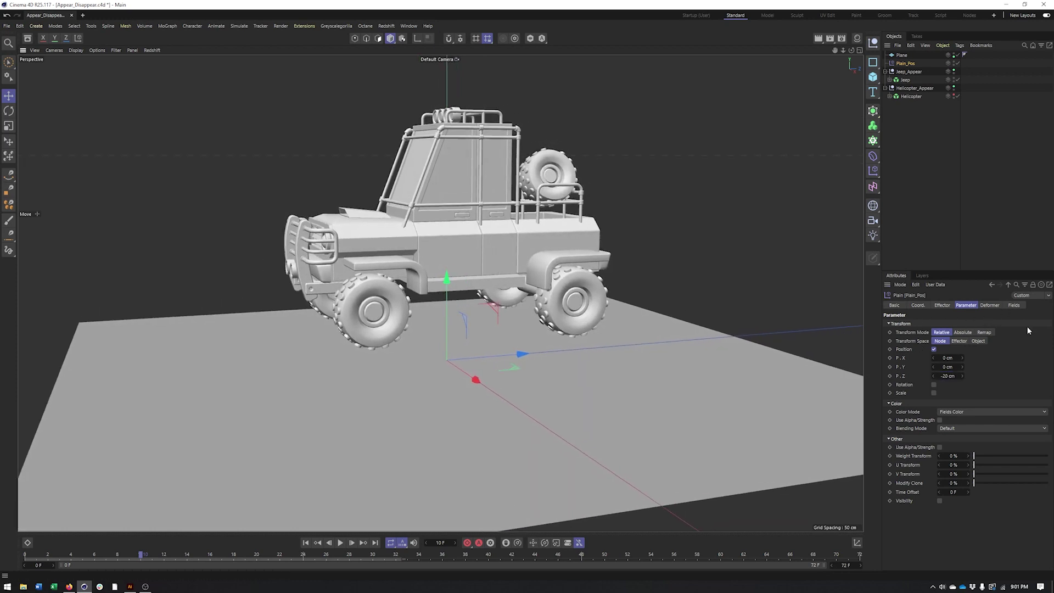
pyautogui.click(1014, 305)
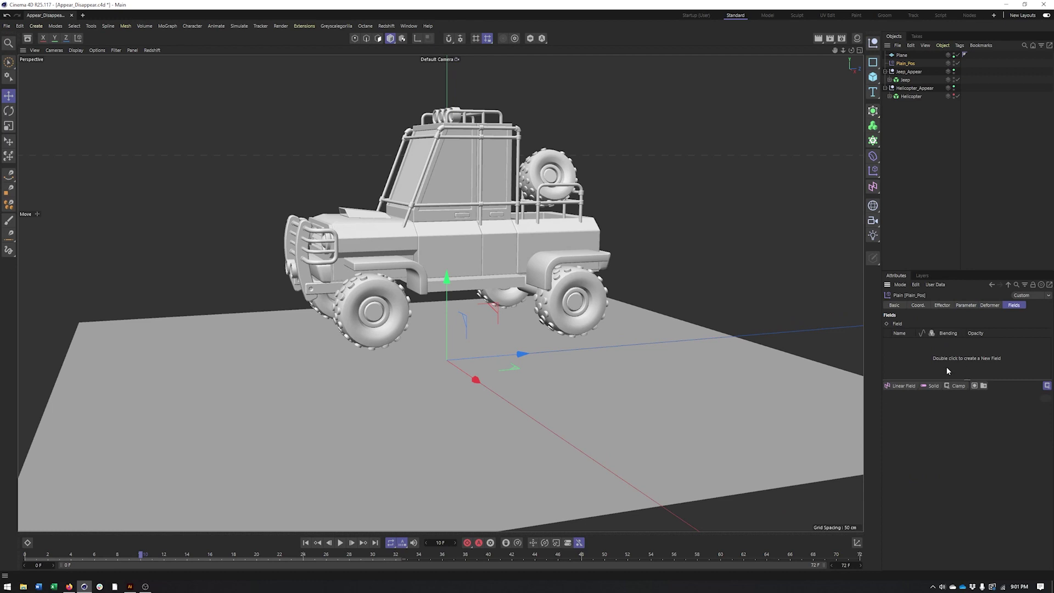
pyautogui.click(899, 387)
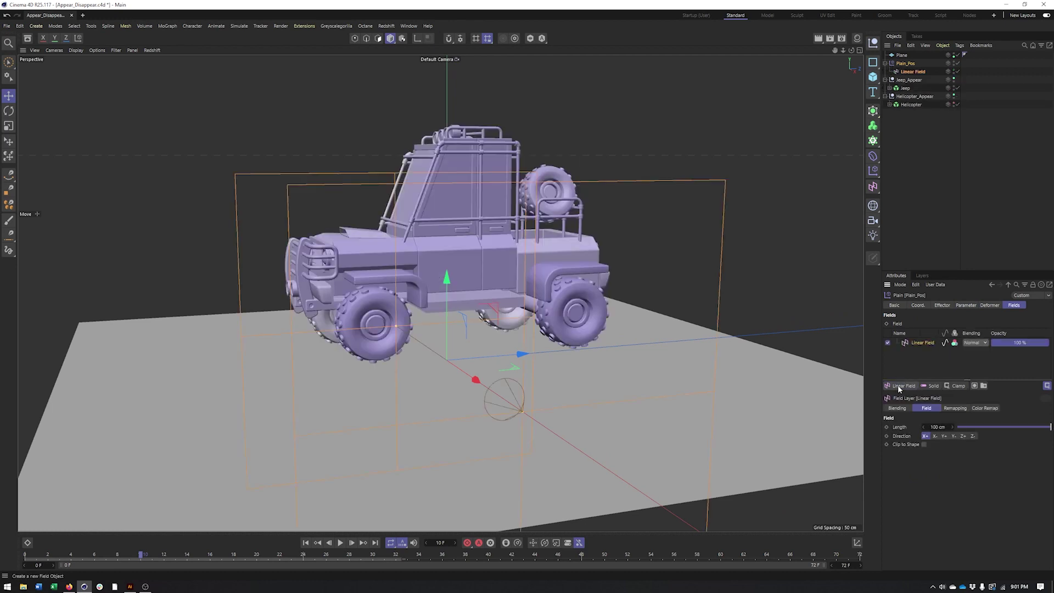
pyautogui.press('r')
pyautogui.moveTo(445, 377)
pyautogui.mouseDown()
pyautogui.moveTo(493, 364)
pyautogui.moveTo(311, 367)
pyautogui.moveTo(55, 332)
pyautogui.moveTo(762, 349)
pyautogui.moveTo(64, 327)
pyautogui.moveTo(757, 347)
pyautogui.moveTo(216, 344)
pyautogui.moveTo(659, 345)
pyautogui.moveTo(122, 364)
pyautogui.mouseUp()
pyautogui.press('e')
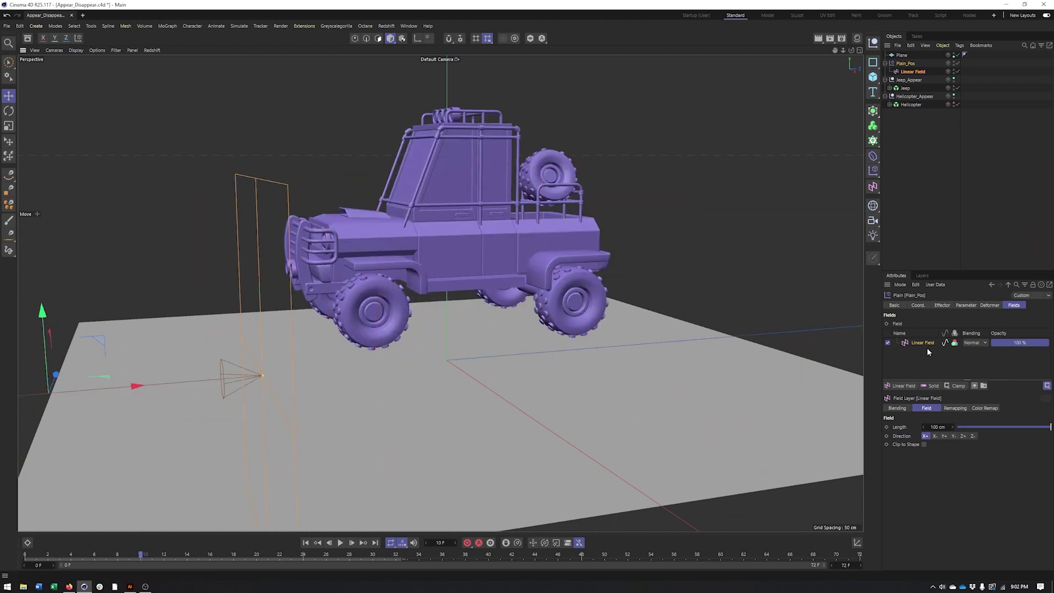
pyautogui.press('Delete')
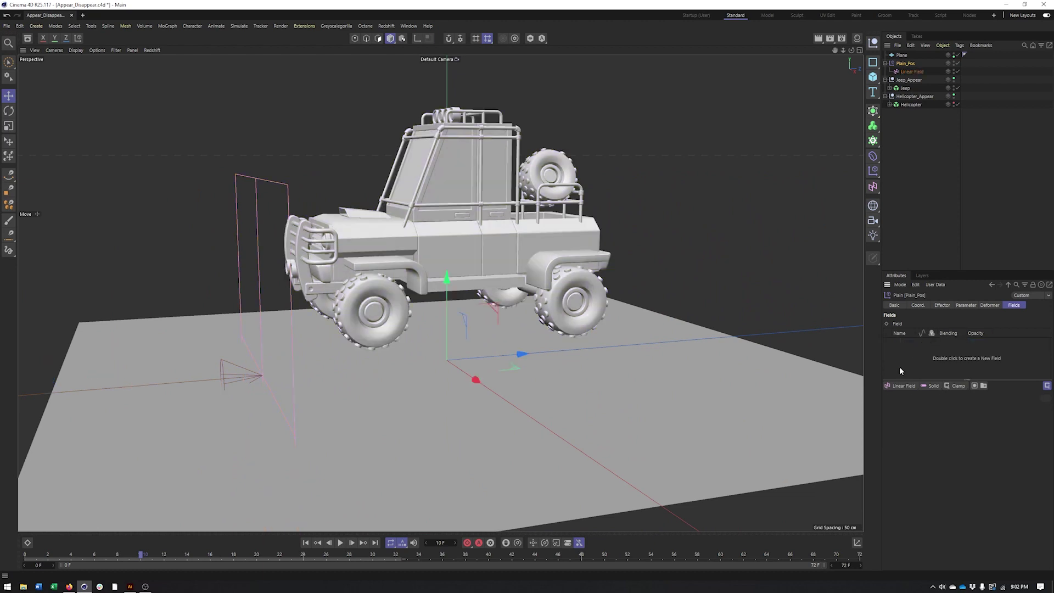
# - Add a Box Field to the Plain_Pos effector and shift it toward the front of the jeep
pyautogui.click(898, 386)
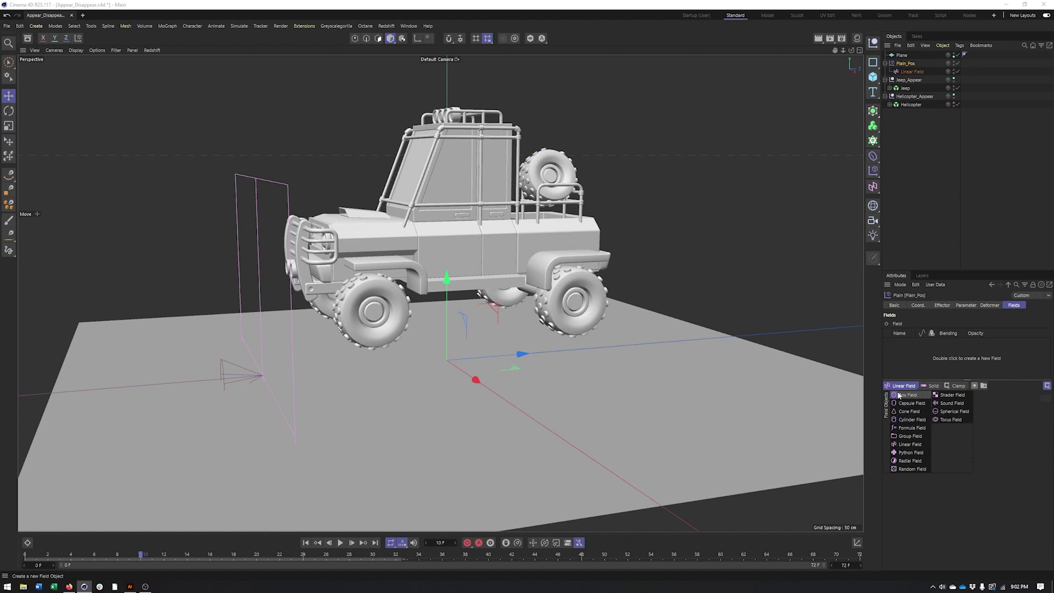
pyautogui.click(899, 396)
pyautogui.keyDown('alt'); pyautogui.moveTo(476, 378); pyautogui.dragTo(418, 352); pyautogui.keyUp('alt')
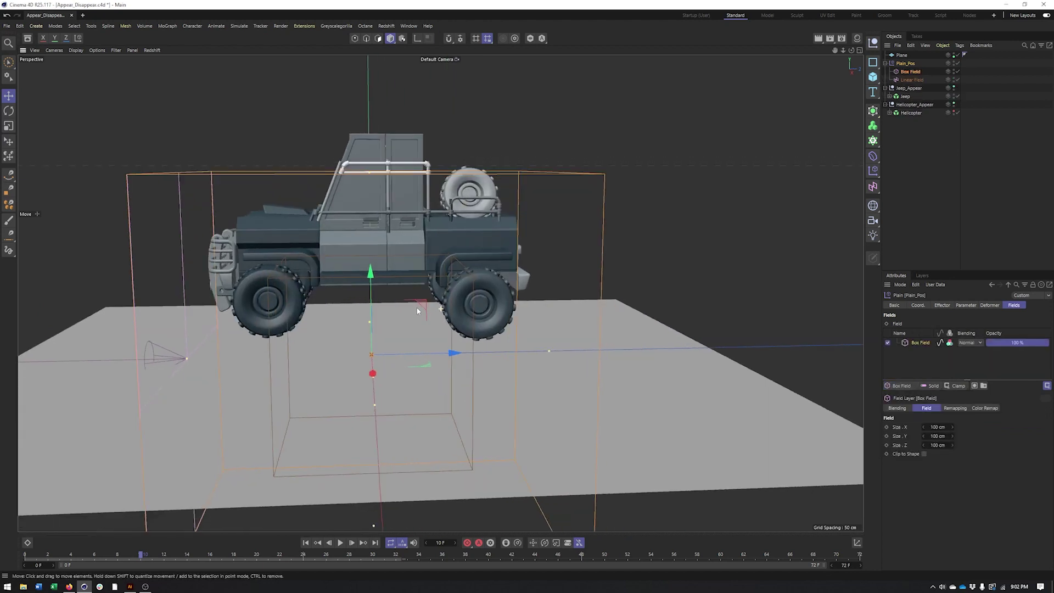
pyautogui.keyDown('alt'); pyautogui.moveTo(508, 324); pyautogui.dragTo(470, 310, button='right'); pyautogui.keyUp('alt')
pyautogui.moveTo(476, 309); pyautogui.dragTo(317, 240)
pyautogui.keyDown('alt'); pyautogui.moveTo(380, 246); pyautogui.dragTo(420, 254, button='middle'); pyautogui.keyUp('alt')
# - Delete the leftover Linear Field object and move the Box Field forward until it clears the front of the jeep
pyautogui.click(906, 81)
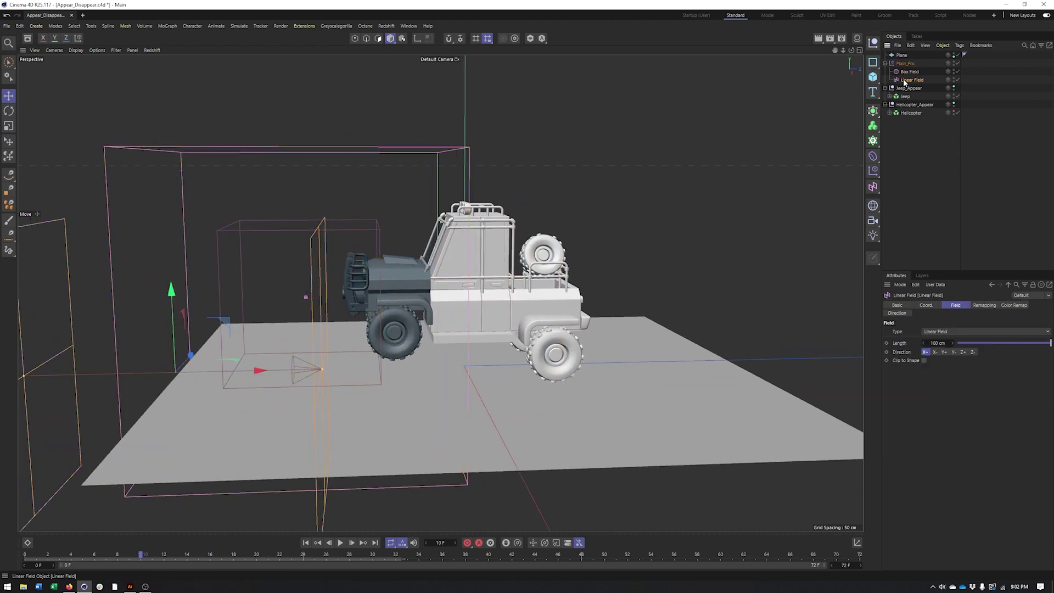
pyautogui.press('Delete')
pyautogui.click(911, 72)
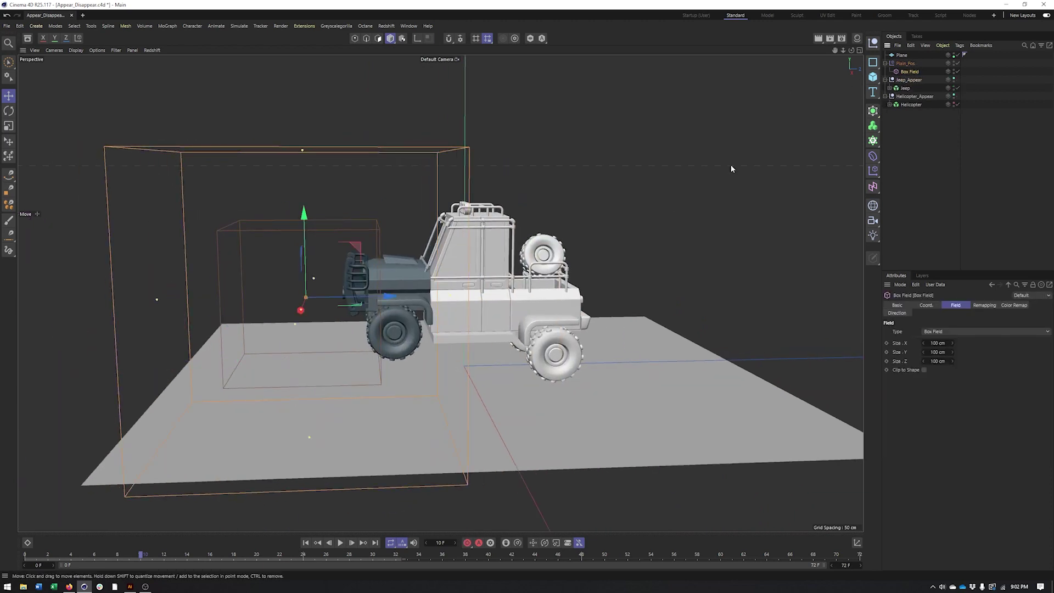
pyautogui.keyDown('alt'); pyautogui.moveTo(730, 165); pyautogui.dragTo(724, 152); pyautogui.keyUp('alt')
pyautogui.moveTo(377, 302); pyautogui.dragTo(273, 306)
pyautogui.keyDown('alt'); pyautogui.moveTo(325, 309); pyautogui.dragTo(482, 329, button='middle'); pyautogui.keyUp('alt')
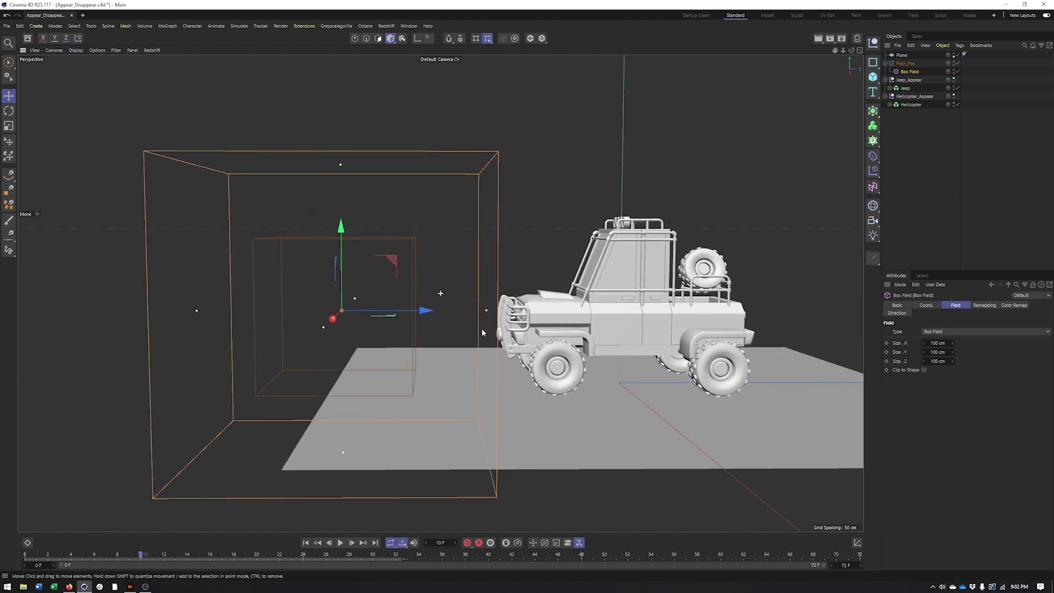
# - Check the Plain_Pos position parameters and examine how the Box Field sits relative to the jeep's front
pyautogui.click(904, 63)
pyautogui.click(965, 305)
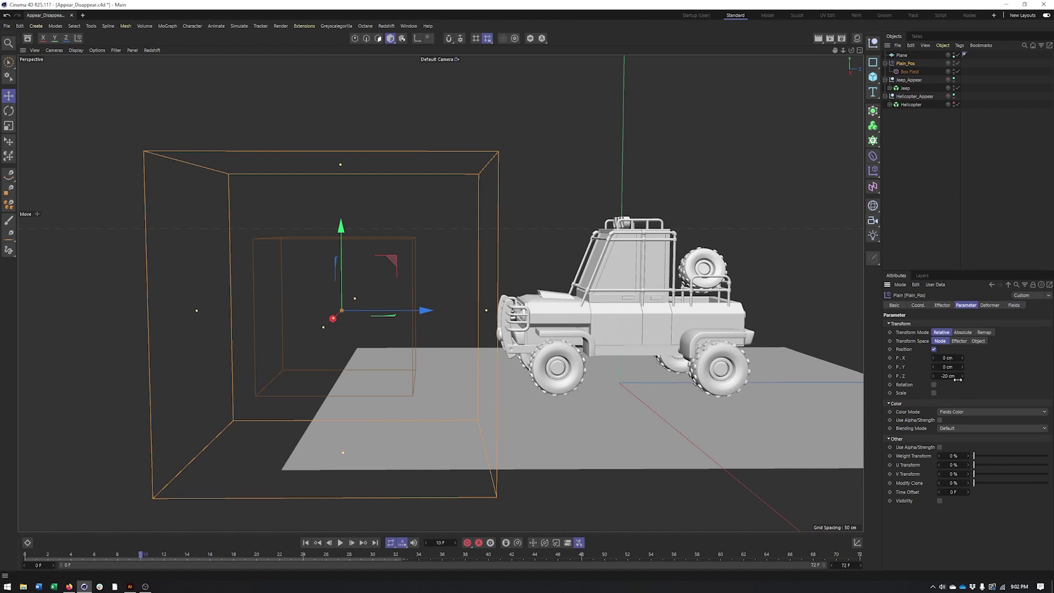
pyautogui.click(909, 72)
pyautogui.keyDown('alt'); pyautogui.moveTo(427, 311); pyautogui.dragTo(467, 209, button='middle'); pyautogui.keyUp('alt')
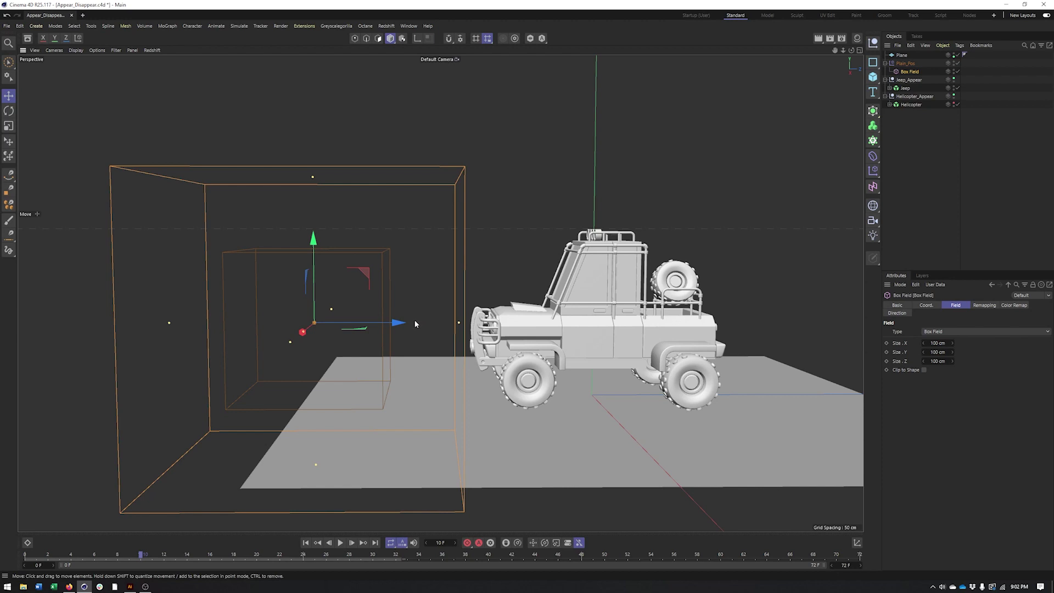
pyautogui.keyDown('alt'); pyautogui.moveTo(388, 320); pyautogui.dragTo(435, 315, button='middle'); pyautogui.keyUp('alt')
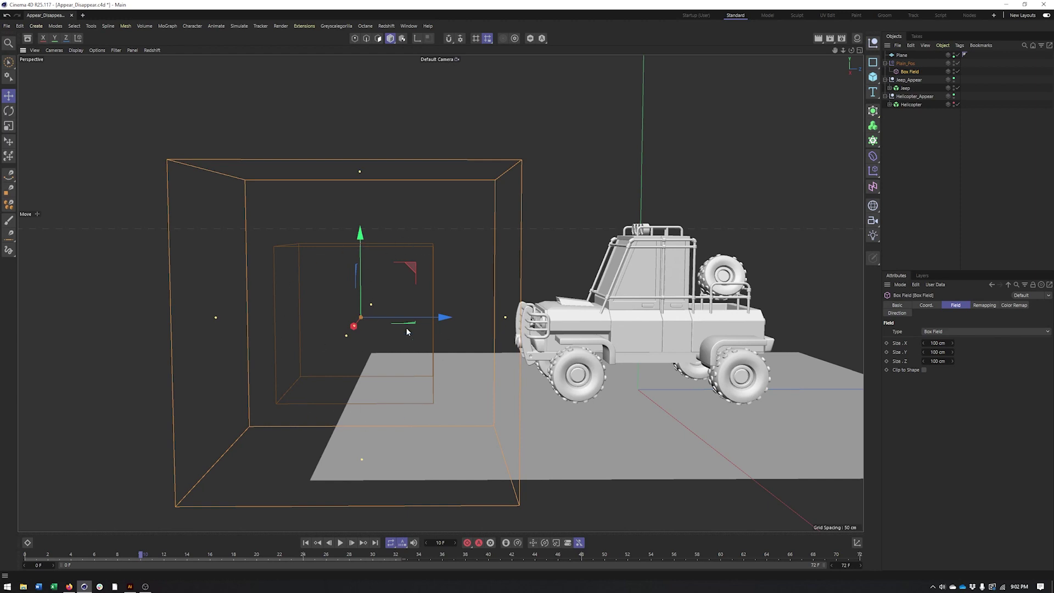
pyautogui.keyDown('alt'); pyautogui.moveTo(407, 328); pyautogui.dragTo(353, 324, button='middle'); pyautogui.keyUp('alt')
pyautogui.keyDown('alt'); pyautogui.moveTo(353, 323); pyautogui.dragTo(362, 322); pyautogui.keyUp('alt')
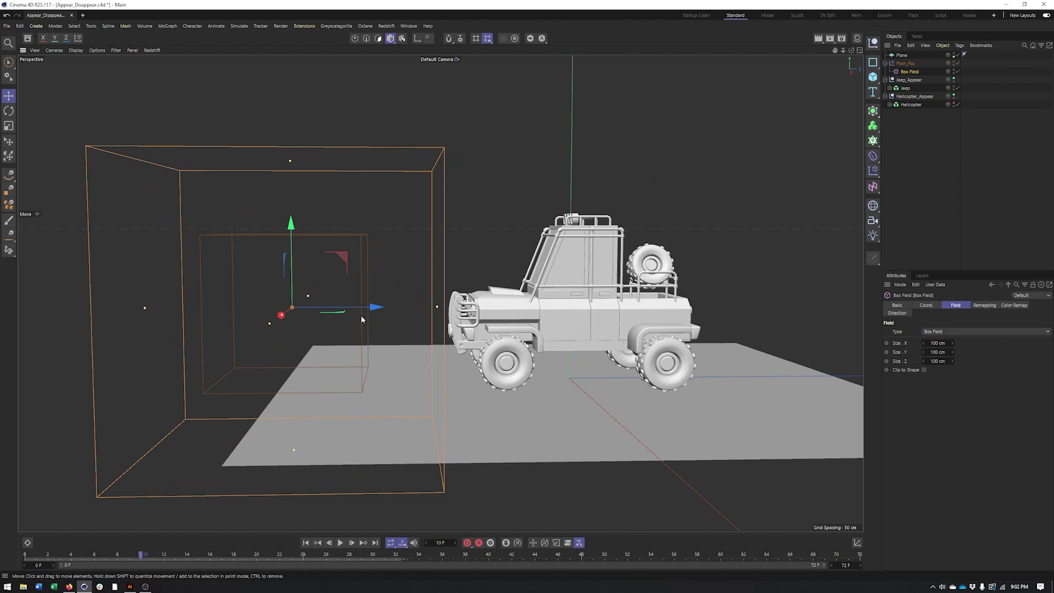
pyautogui.keyDown('alt'); pyautogui.moveTo(365, 313); pyautogui.dragTo(374, 308, button='middle'); pyautogui.keyUp('alt')
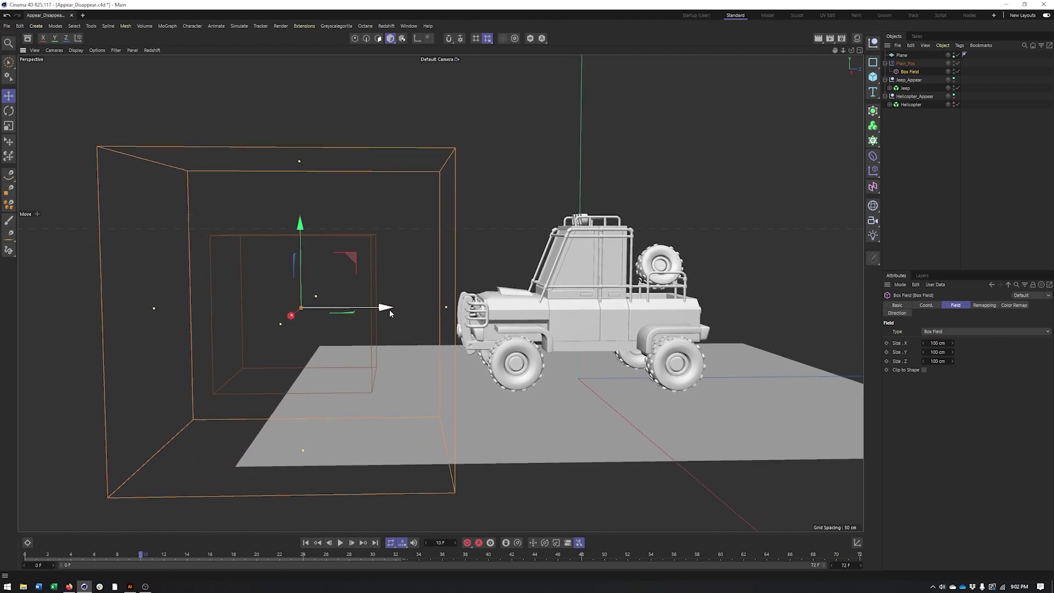
pyautogui.moveTo(385, 307); pyautogui.dragTo(389, 329)
pyautogui.keyDown('alt'); pyautogui.moveTo(505, 346); pyautogui.dragTo(497, 360); pyautogui.keyUp('alt')
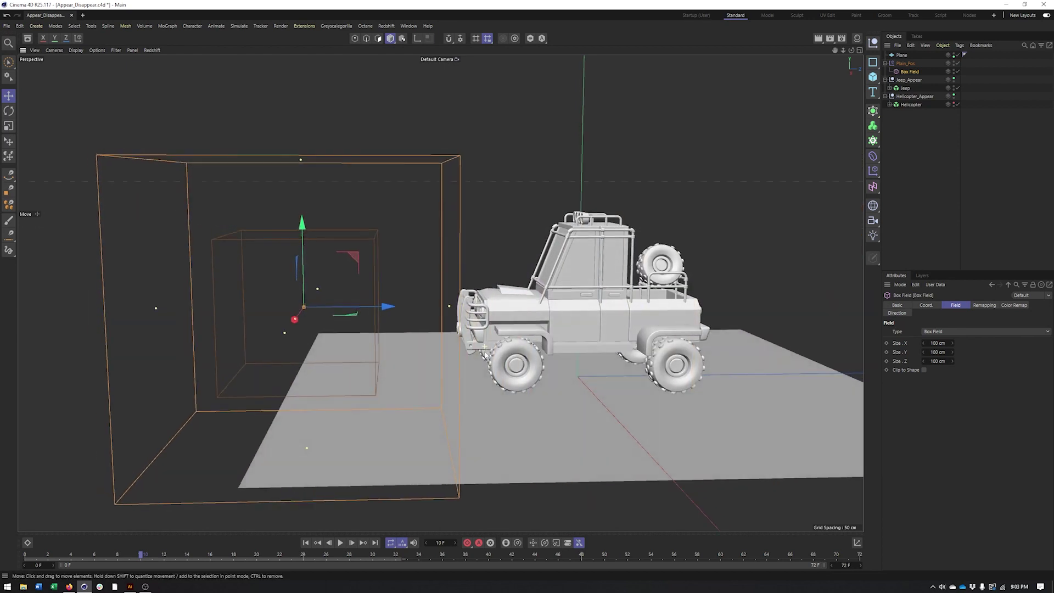
pyautogui.keyDown('alt'); pyautogui.moveTo(497, 360); pyautogui.dragTo(486, 360, button='right'); pyautogui.keyUp('alt')
pyautogui.keyDown('alt'); pyautogui.moveTo(486, 360); pyautogui.dragTo(441, 357, button='middle'); pyautogui.keyUp('alt')
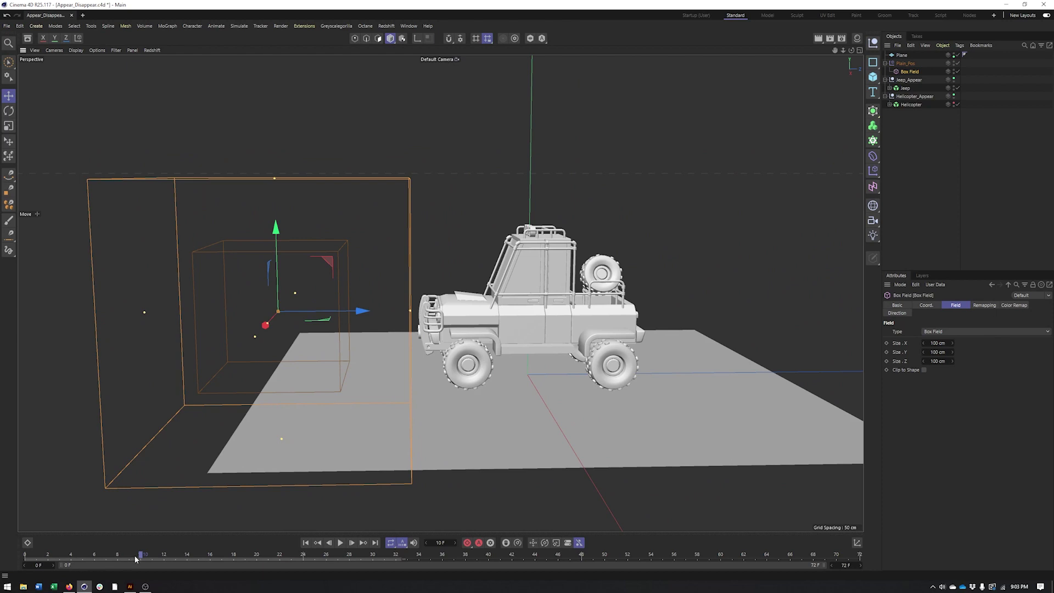
# - Animate the Box Field's P.Z from about -191 cm at frame 0 to about 185 cm at frame 30, passing through the jeep
pyautogui.moveTo(1, 558); pyautogui.dragTo(0, 558)
pyautogui.click(926, 305)
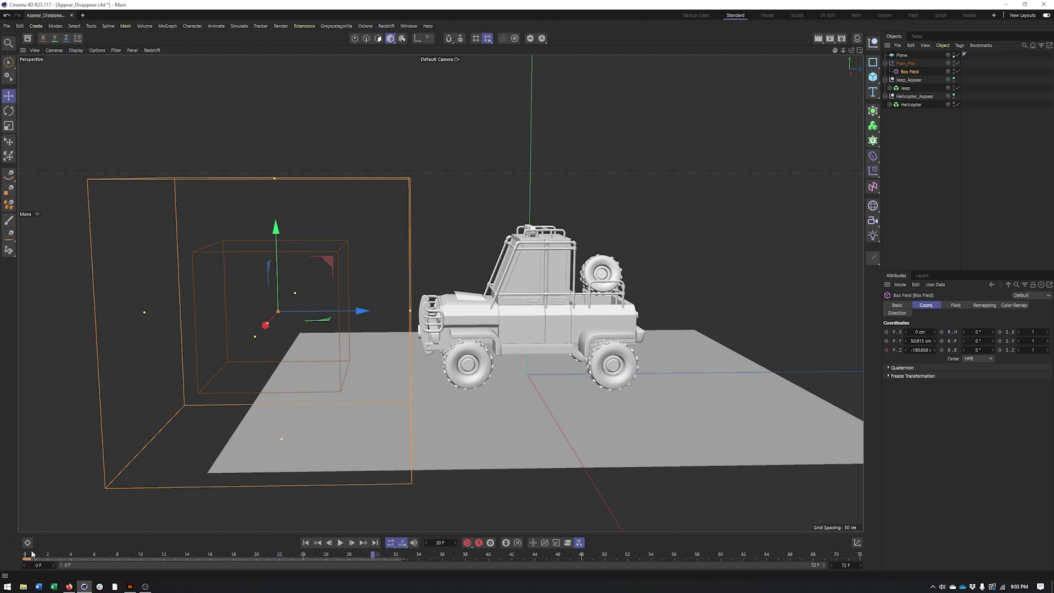
pyautogui.moveTo(364, 311); pyautogui.dragTo(870, 313)
pyautogui.keyDown('alt'); pyautogui.moveTo(627, 325); pyautogui.dragTo(499, 322, button='middle'); pyautogui.keyUp('alt')
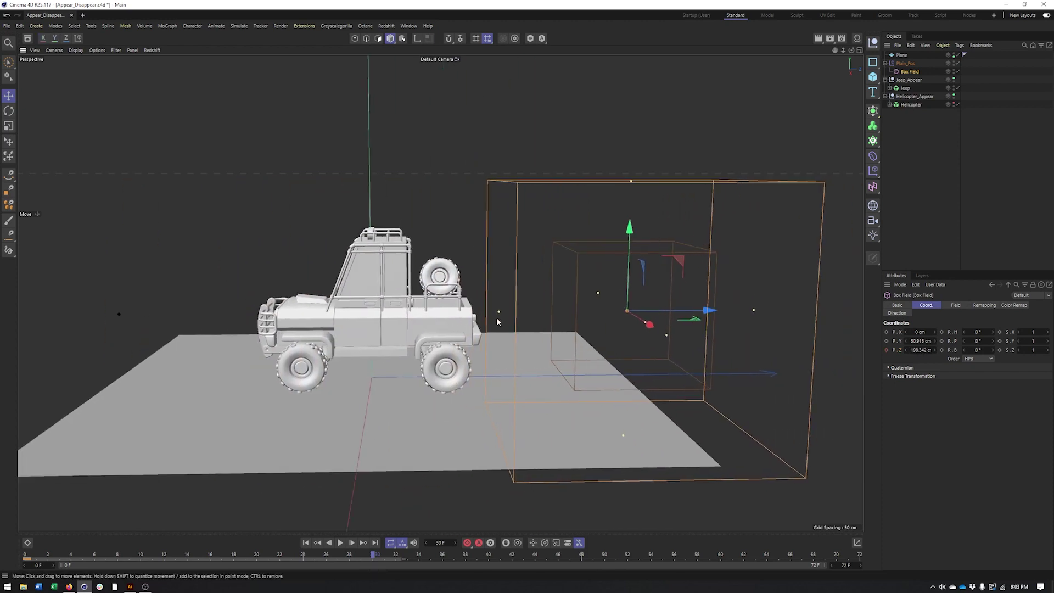
pyautogui.keyDown('alt'); pyautogui.moveTo(499, 322); pyautogui.dragTo(497, 312); pyautogui.keyUp('alt')
pyautogui.moveTo(685, 317); pyautogui.dragTo(673, 319)
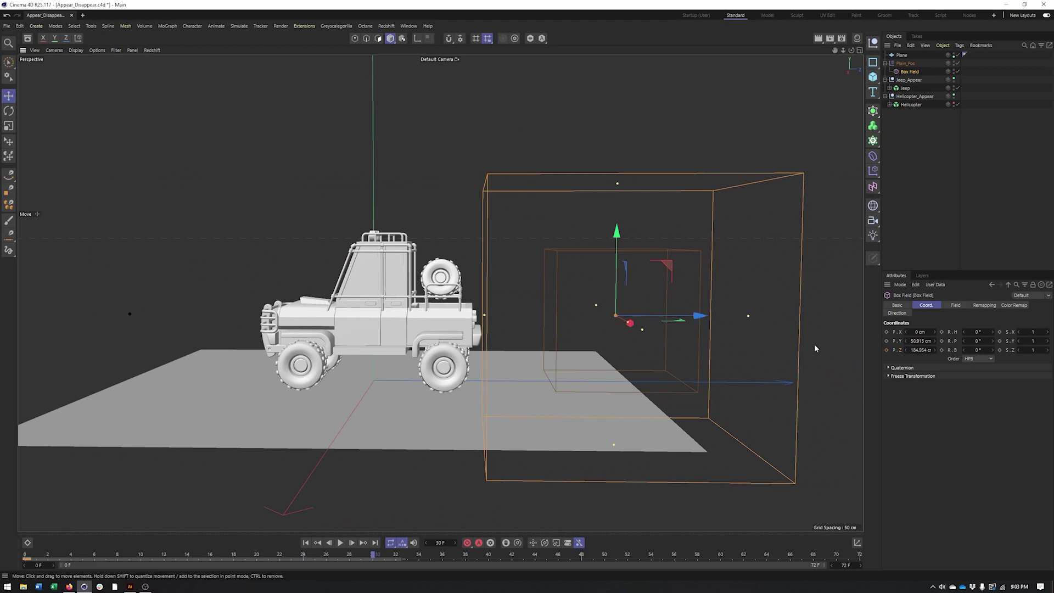
# - Play the animation from the start and examine how the jeep's parts react as the Box Field passes through
pyautogui.click(306, 542)
pyautogui.click(340, 542)
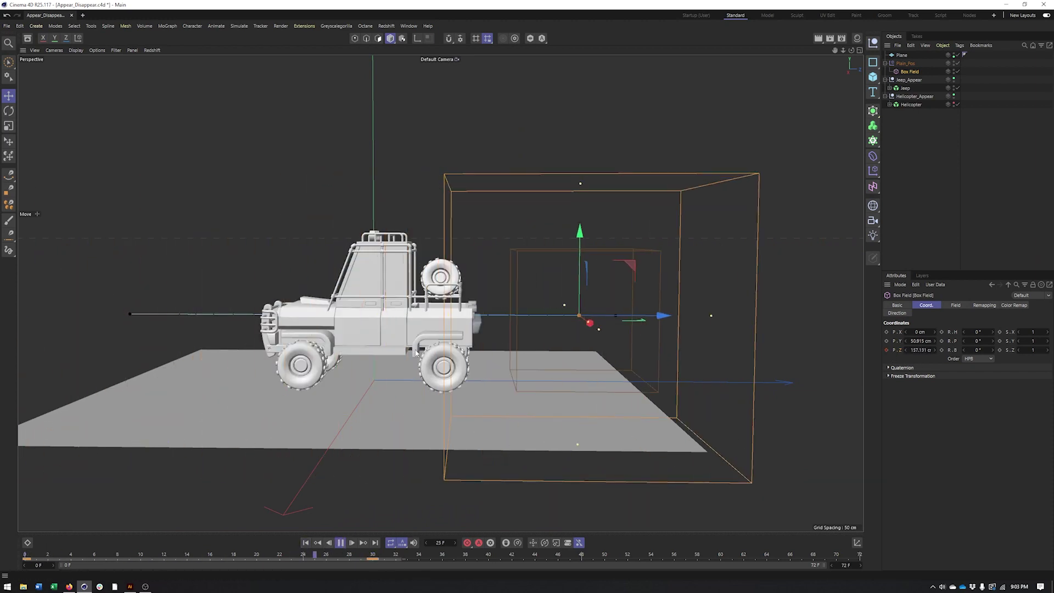
pyautogui.keyDown('alt'); pyautogui.moveTo(416, 353); pyautogui.dragTo(416, 354); pyautogui.keyUp('alt')
pyautogui.keyDown('alt'); pyautogui.moveTo(415, 354); pyautogui.dragTo(453, 362, button='middle'); pyautogui.keyUp('alt')
pyautogui.keyDown('alt'); pyautogui.moveTo(453, 362); pyautogui.dragTo(463, 363); pyautogui.keyUp('alt')
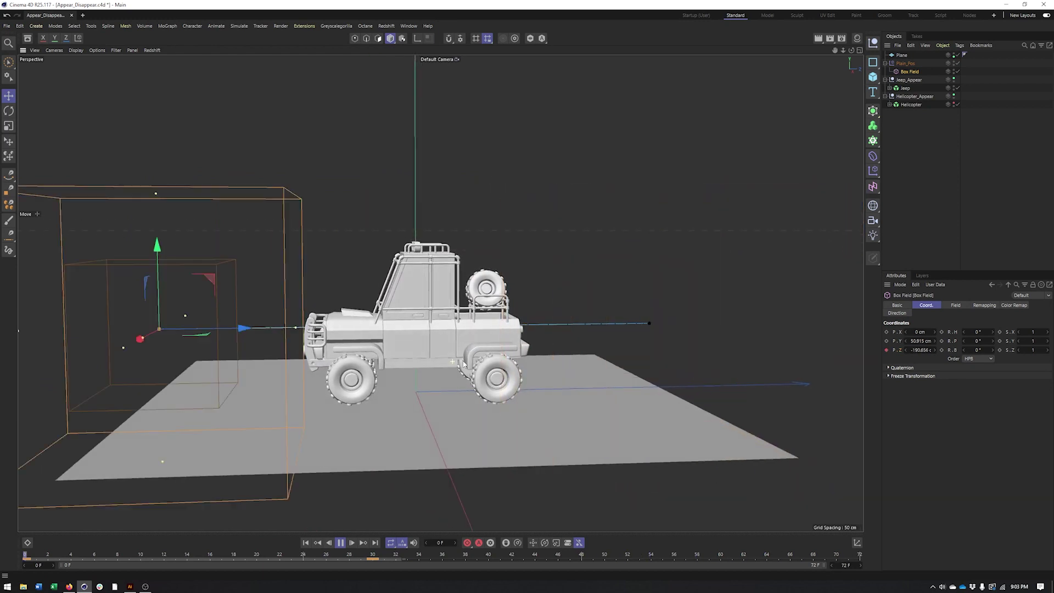
pyautogui.keyDown('alt'); pyautogui.moveTo(464, 401); pyautogui.dragTo(455, 399, button='middle'); pyautogui.keyUp('alt')
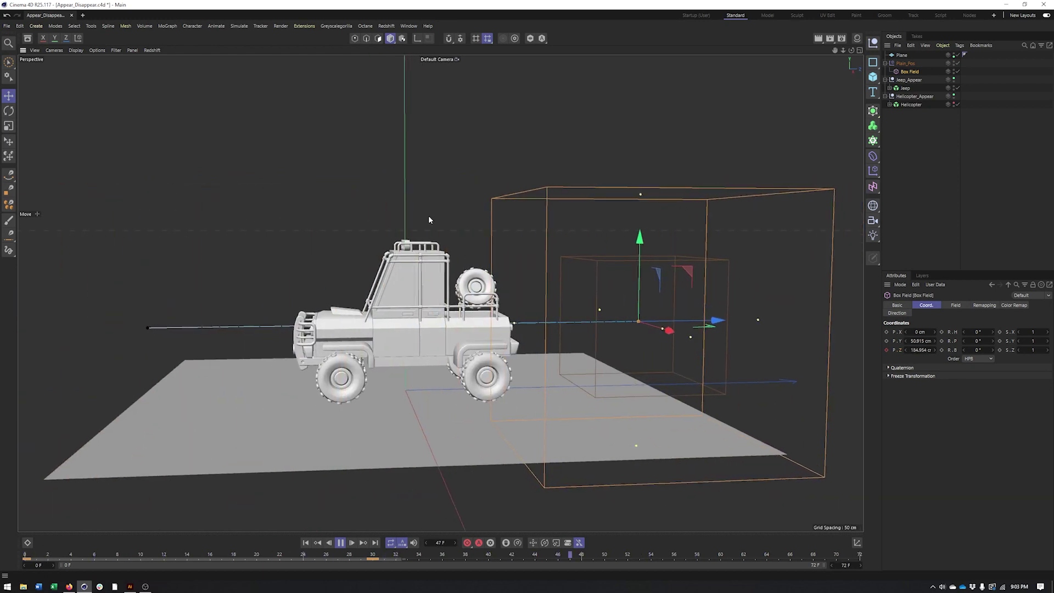
pyautogui.keyDown('alt'); pyautogui.moveTo(488, 364); pyautogui.dragTo(484, 364); pyautogui.keyUp('alt')
pyautogui.keyDown('alt'); pyautogui.moveTo(484, 363); pyautogui.dragTo(483, 377, button='middle'); pyautogui.keyUp('alt')
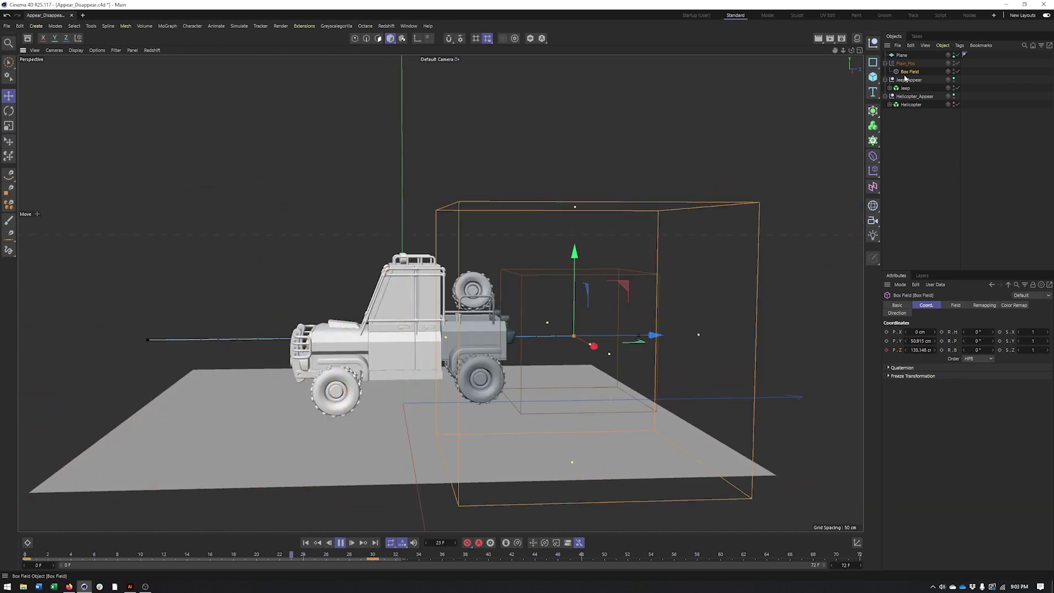
# - Set the Box Field's remapping contour to Quadratic with a curve of about 37%
pyautogui.click(983, 306)
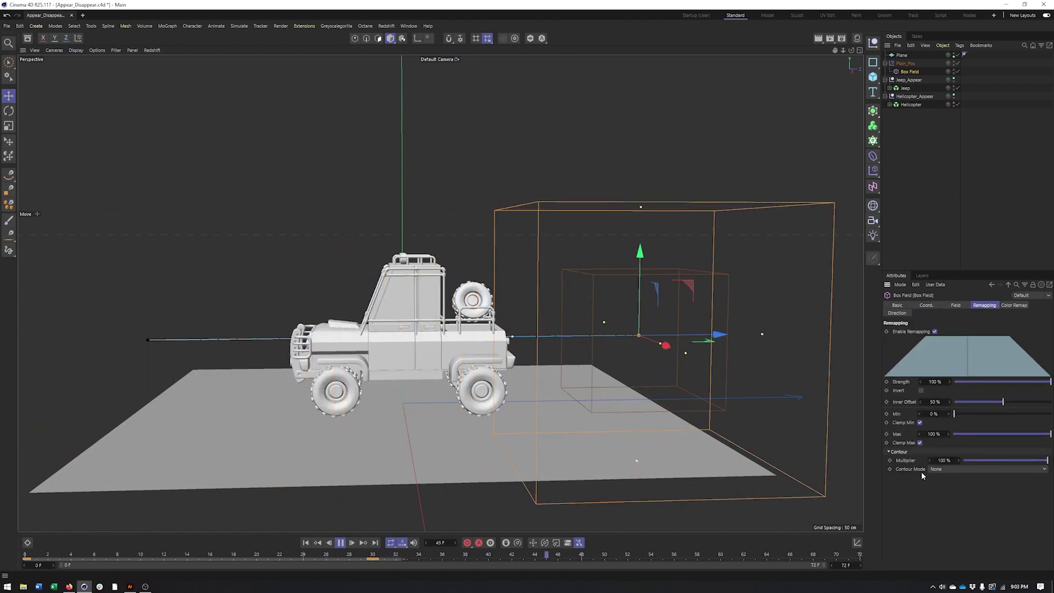
pyautogui.click(936, 470)
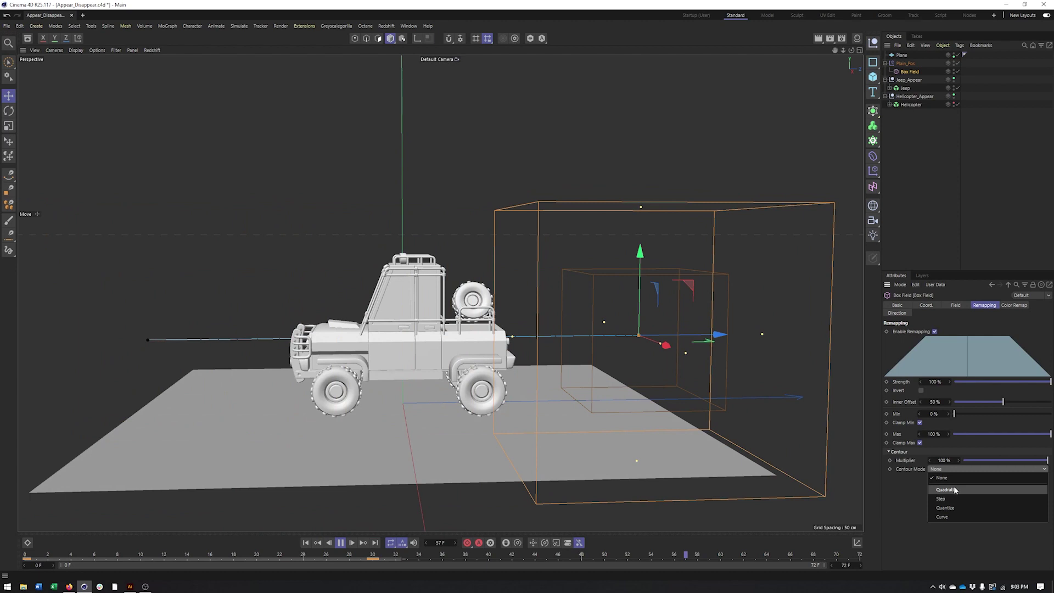
pyautogui.click(954, 486)
pyautogui.moveTo(997, 479); pyautogui.dragTo(1023, 480)
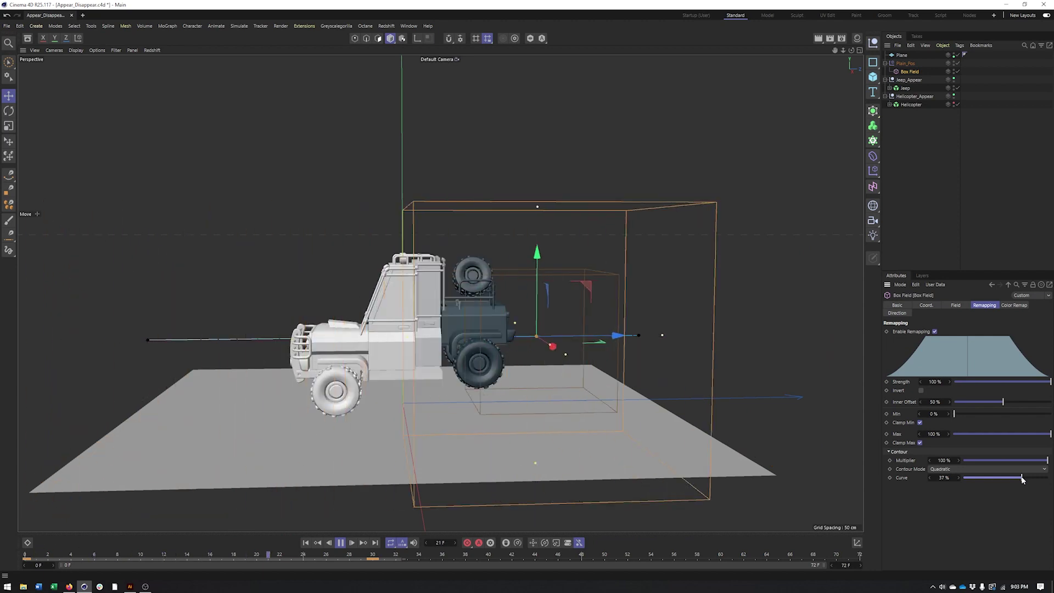
# - Reduce the Box Field's remapping Inner Offset to about 17% and replay the animation from the start
pyautogui.click(340, 543)
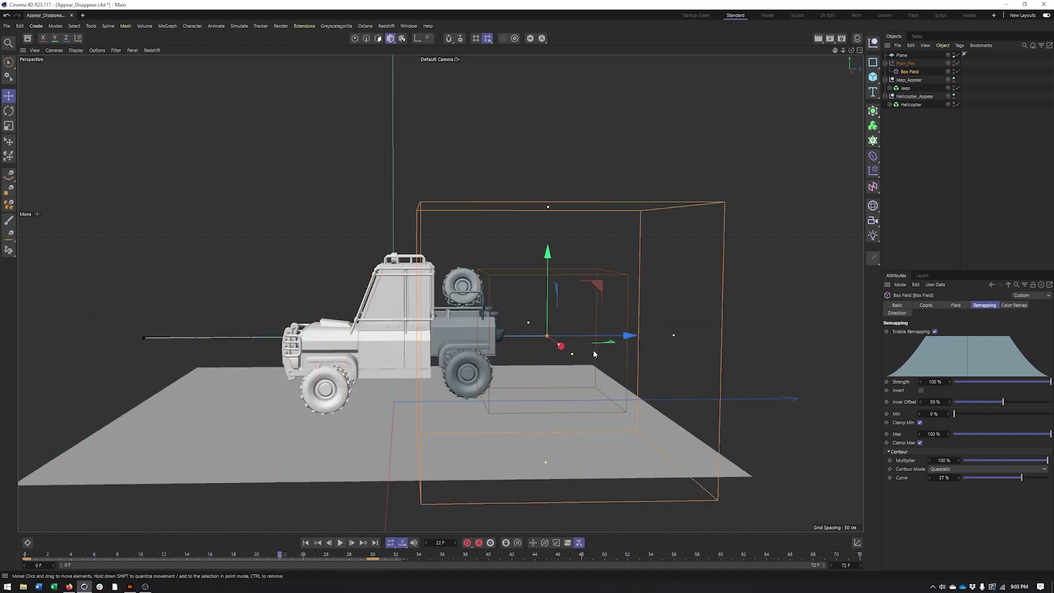
pyautogui.moveTo(1003, 401); pyautogui.dragTo(971, 405)
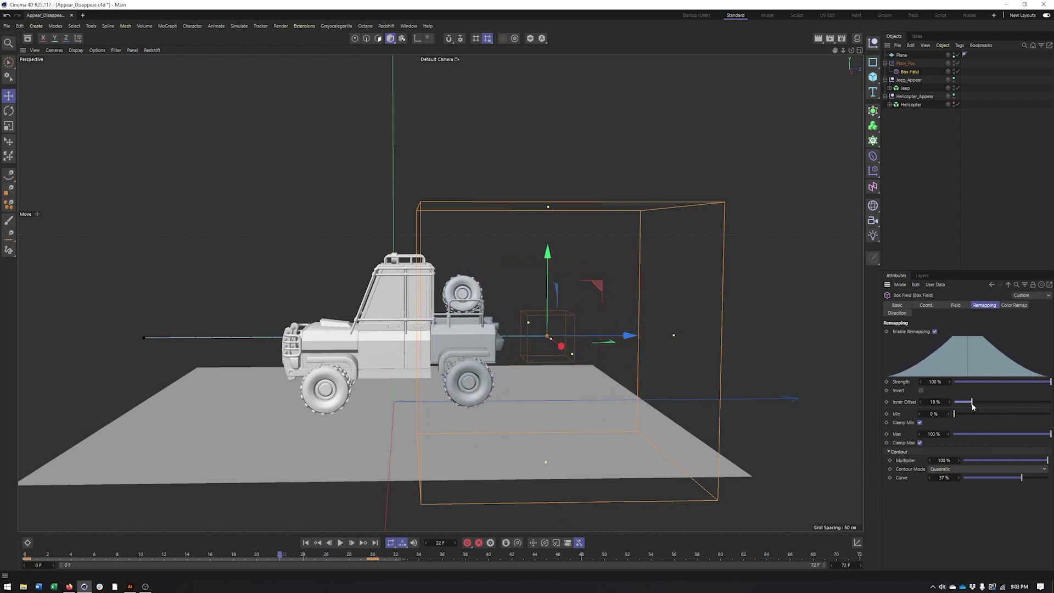
pyautogui.click(305, 543)
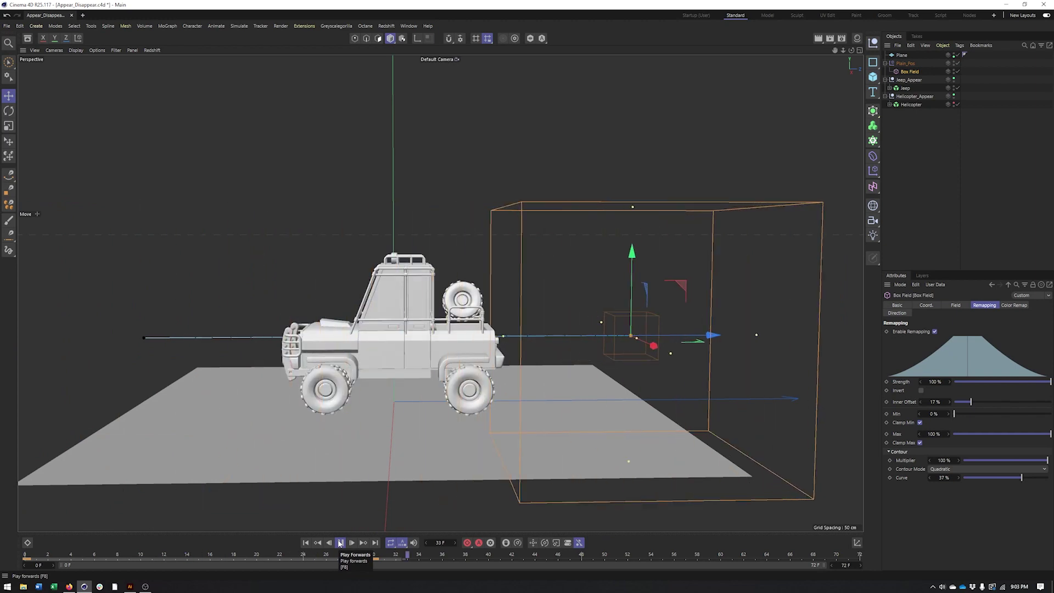
# - Add a Delay modifier layer above the Box Field in Plain_Pos's field list
pyautogui.click(906, 63)
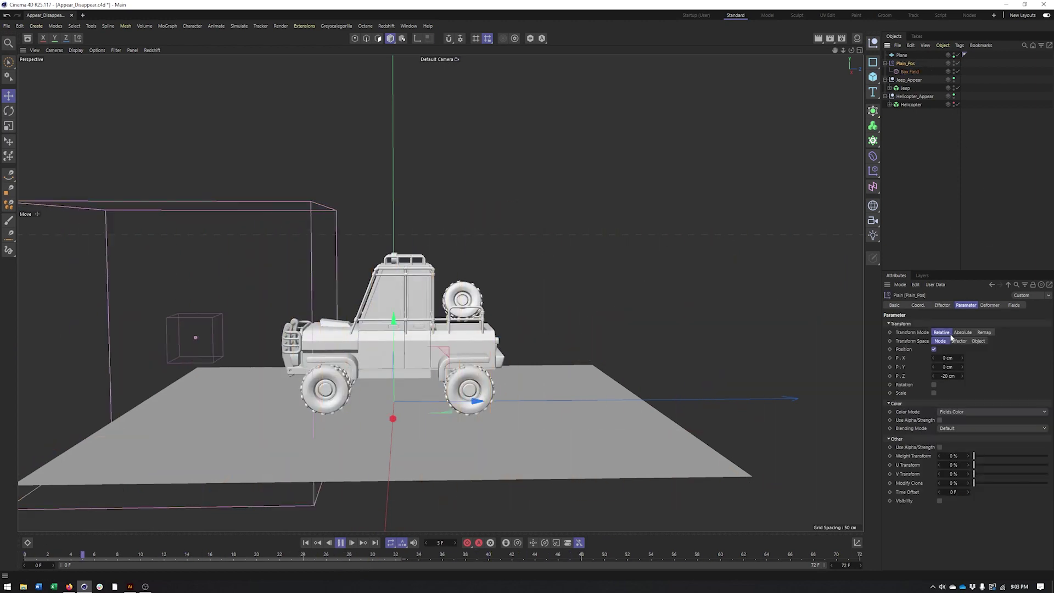
pyautogui.click(1012, 305)
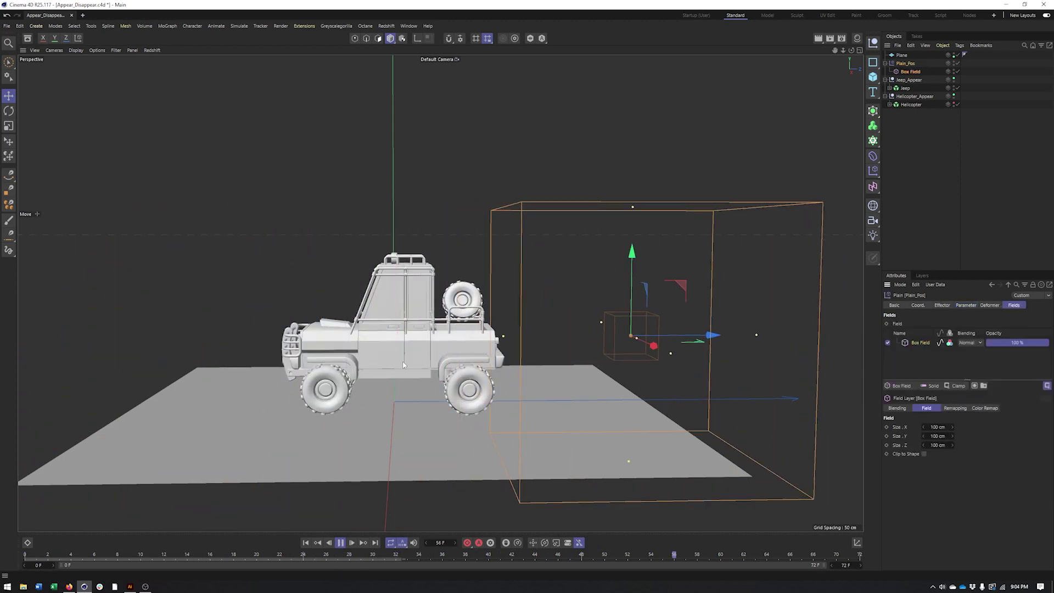
pyautogui.keyDown('alt'); pyautogui.moveTo(403, 365); pyautogui.dragTo(423, 360, button='middle'); pyautogui.keyUp('alt')
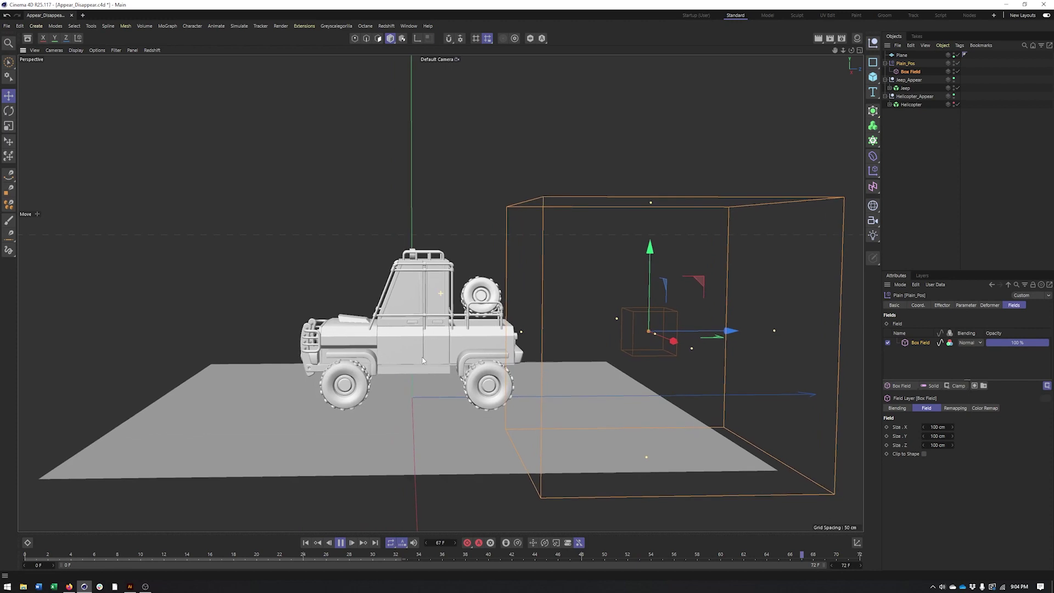
pyautogui.click(958, 387)
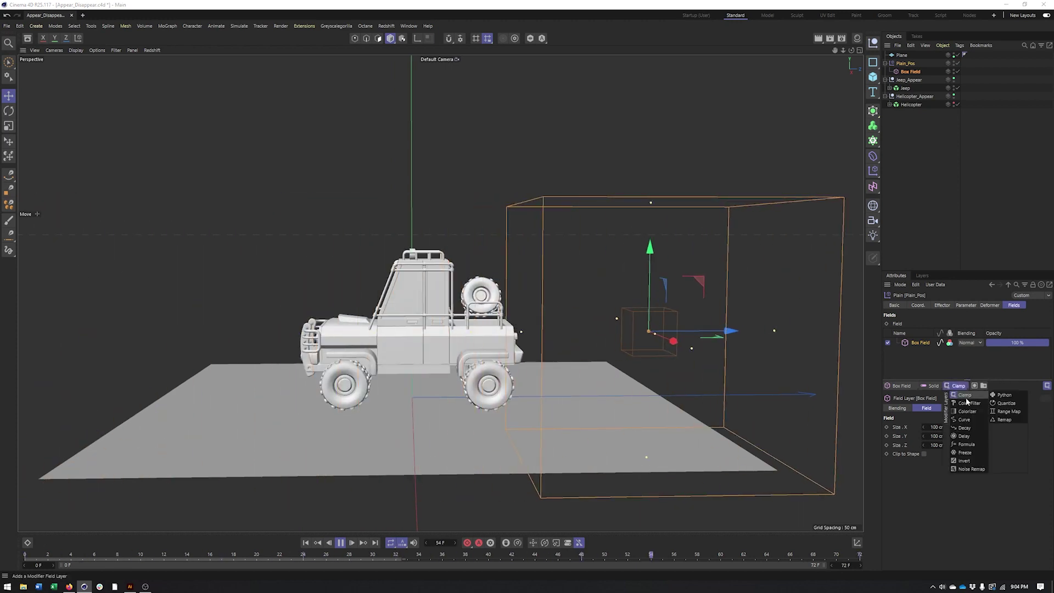
pyautogui.click(967, 437)
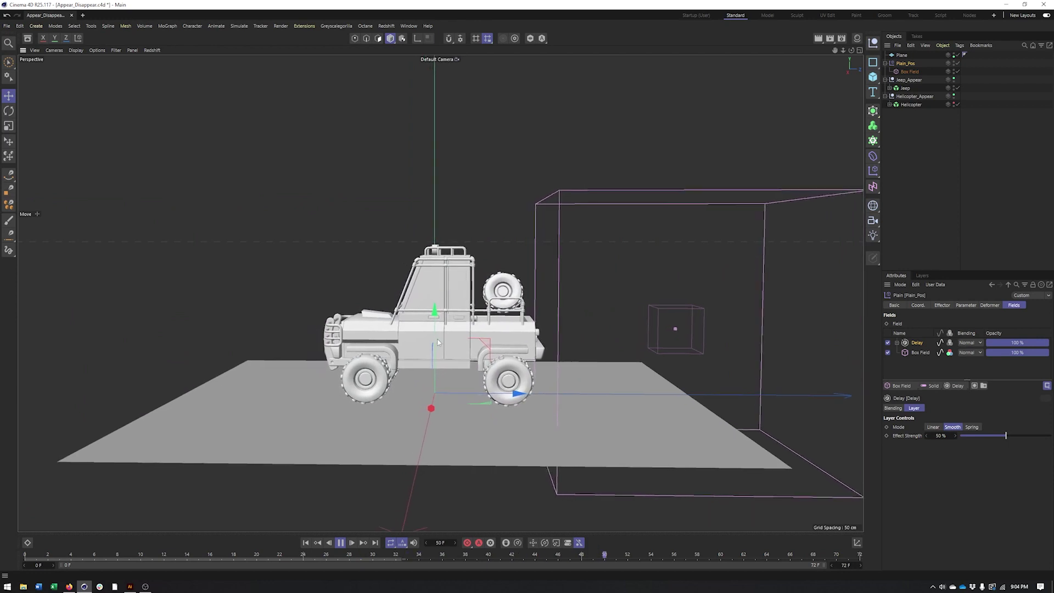
# - Set the Delay layer to Spring mode with 10% effect strength and review the jeep's motion during playback
pyautogui.click(972, 427)
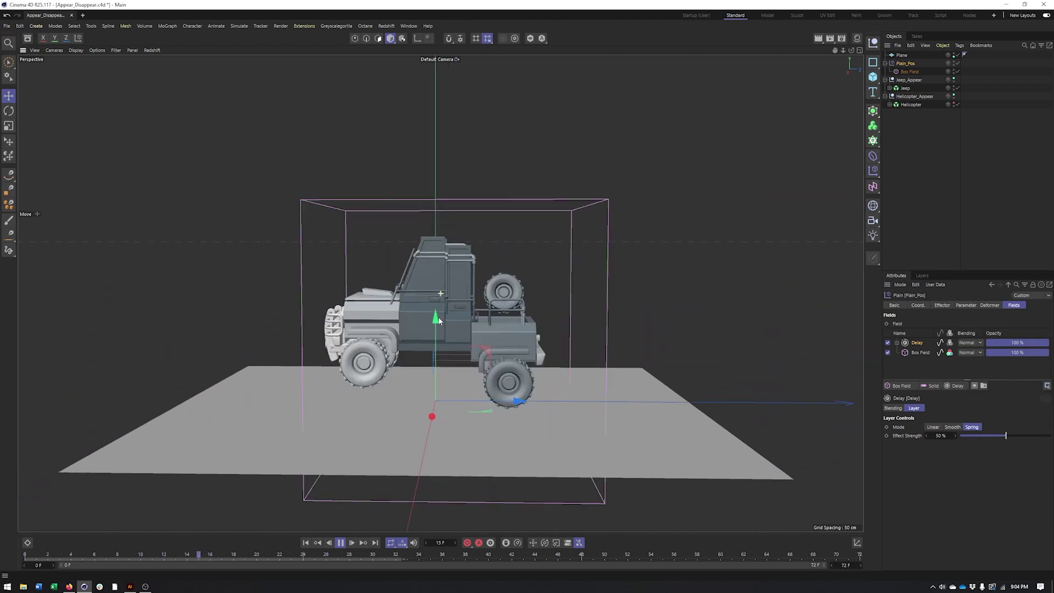
pyautogui.moveTo(1006, 435); pyautogui.dragTo(978, 438)
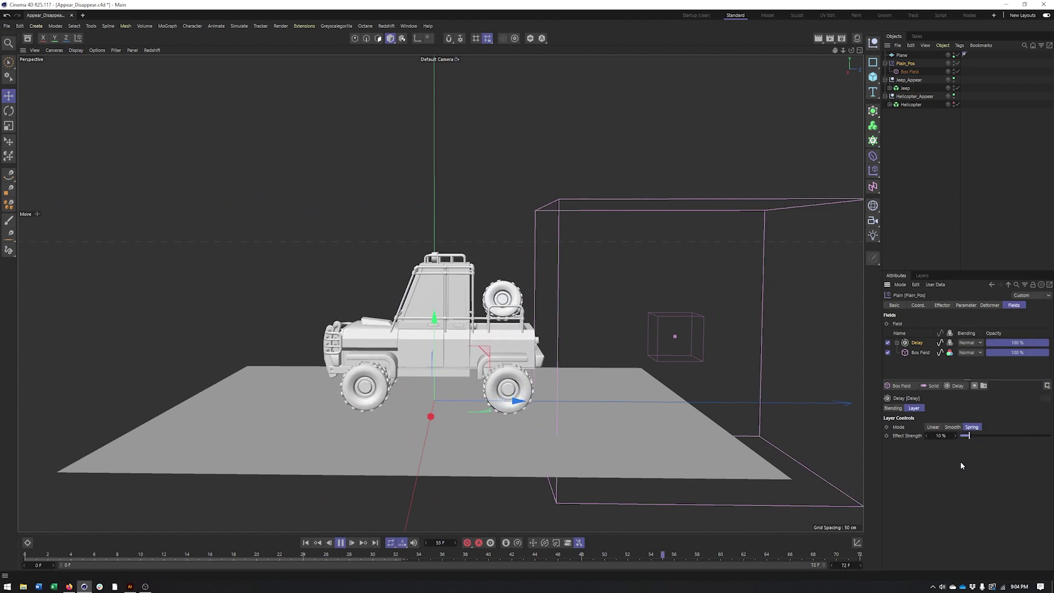
pyautogui.keyDown('alt'); pyautogui.moveTo(525, 328); pyautogui.dragTo(556, 326, button='middle'); pyautogui.keyUp('alt')
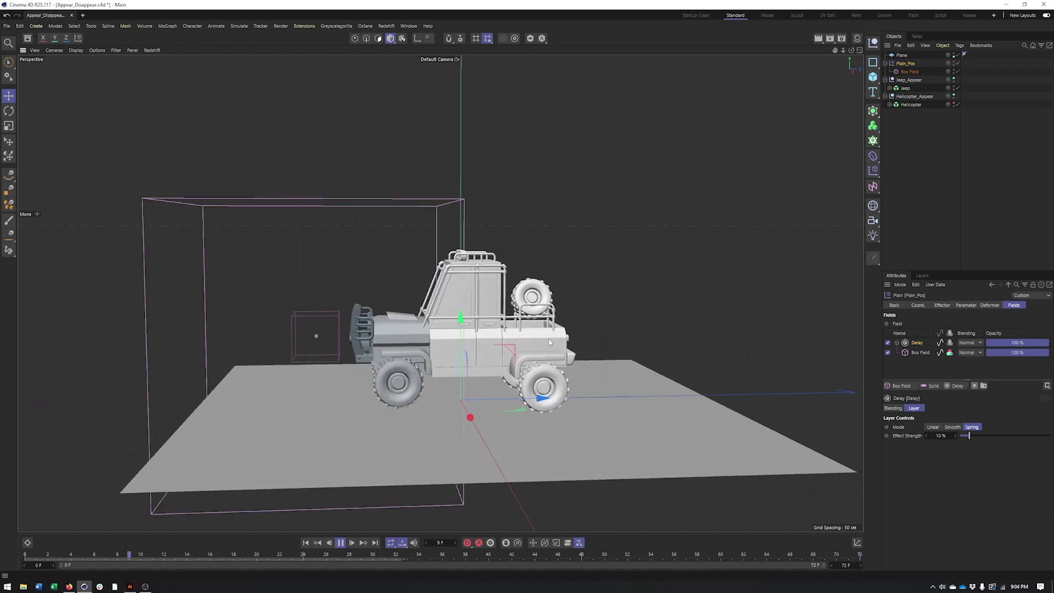
pyautogui.keyDown('alt'); pyautogui.moveTo(548, 338); pyautogui.dragTo(493, 340); pyautogui.keyUp('alt')
pyautogui.keyDown('alt'); pyautogui.moveTo(486, 262); pyautogui.dragTo(416, 461); pyautogui.keyUp('alt')
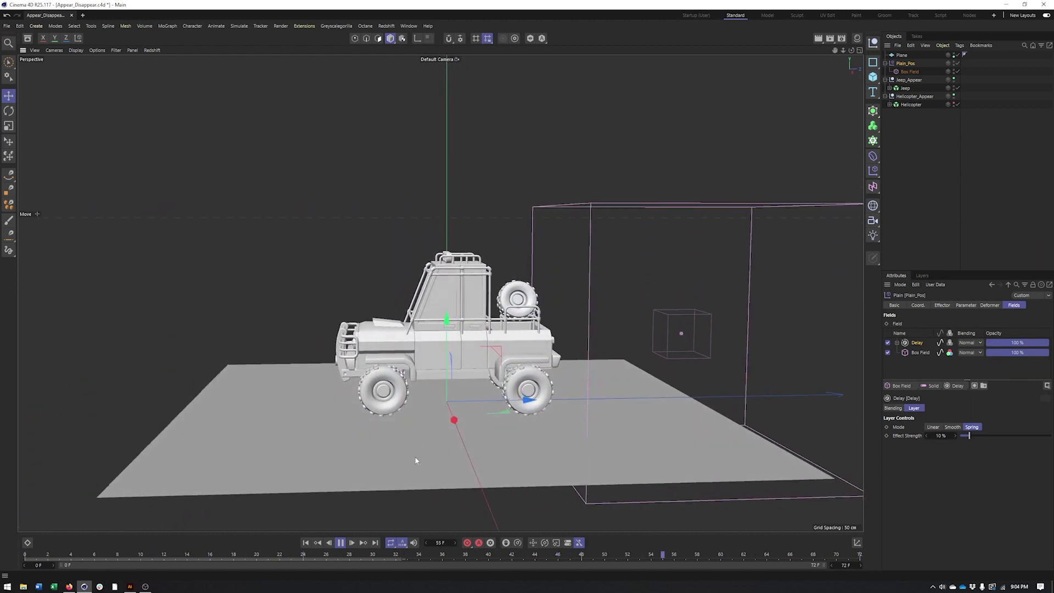
pyautogui.click(341, 543)
pyautogui.keyDown('alt'); pyautogui.moveTo(451, 396); pyautogui.dragTo(488, 384); pyautogui.keyUp('alt')
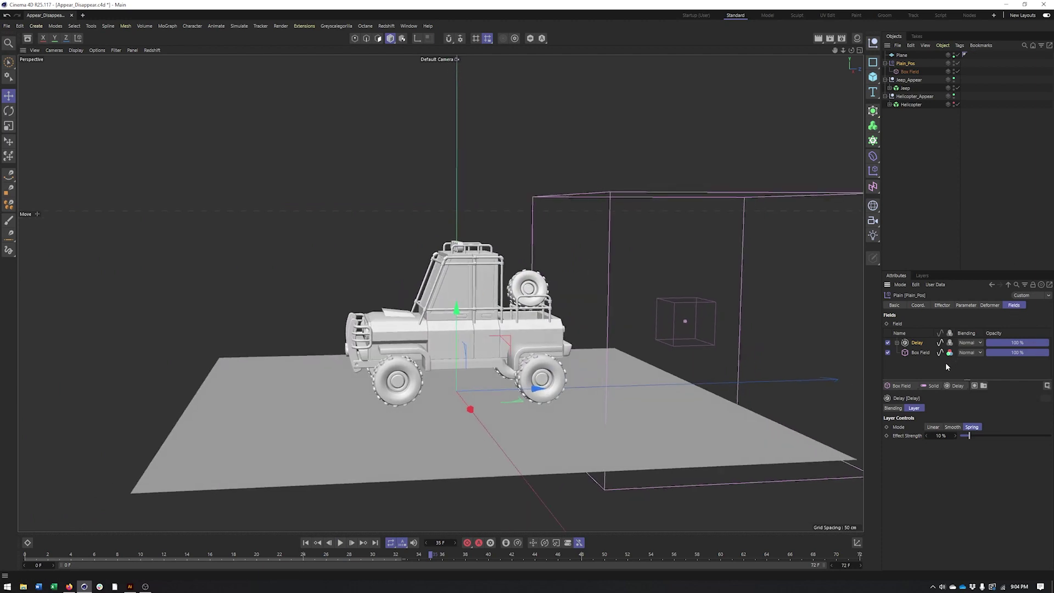
# - Try inverting the Box Field's remapping, replay the animation from the start, and switch the inversion off again
pyautogui.click(908, 71)
pyautogui.click(921, 390)
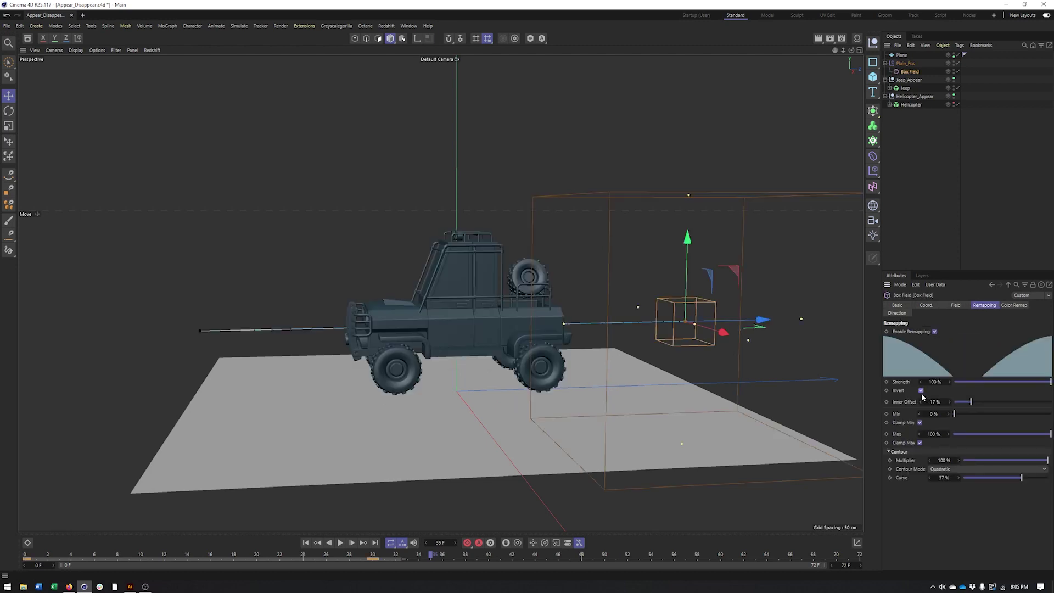
pyautogui.click(306, 543)
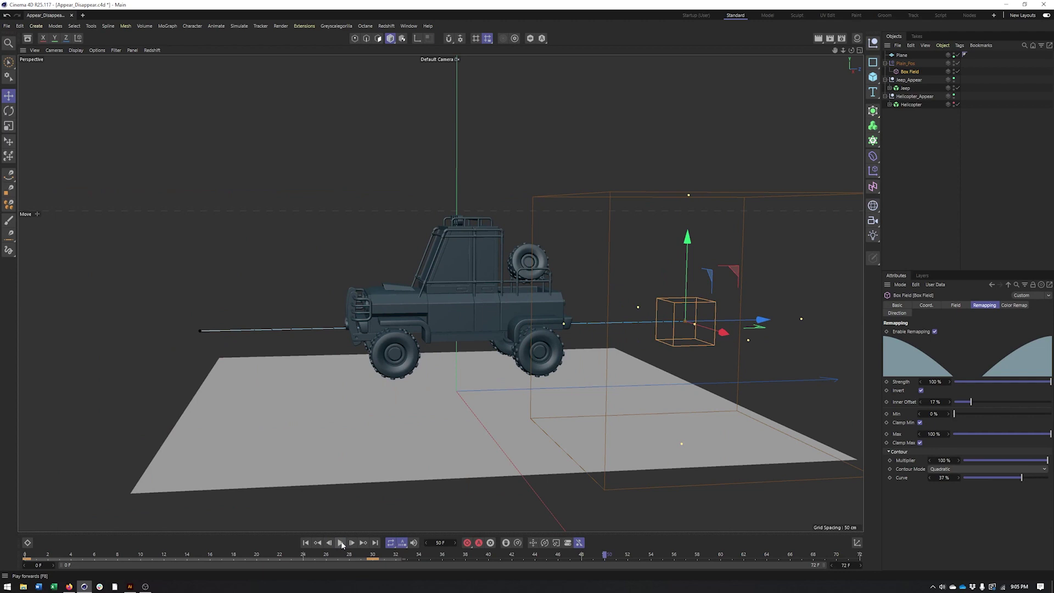
pyautogui.click(305, 543)
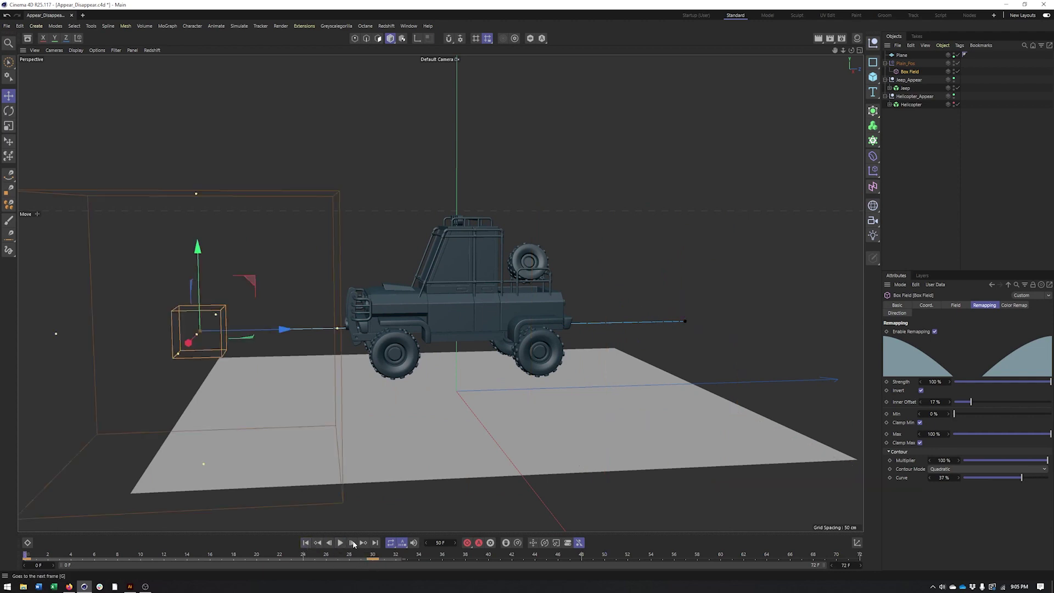
pyautogui.click(922, 391)
# - Add a second Plain effector to the Jeep fracture object and name it Plain_Scale
pyautogui.moveTo(508, 341)
pyautogui.keyDown('alt'); pyautogui.mouseDown()
pyautogui.moveTo(492, 344)
pyautogui.moveTo(504, 346)
pyautogui.mouseUp(); pyautogui.keyUp('alt')
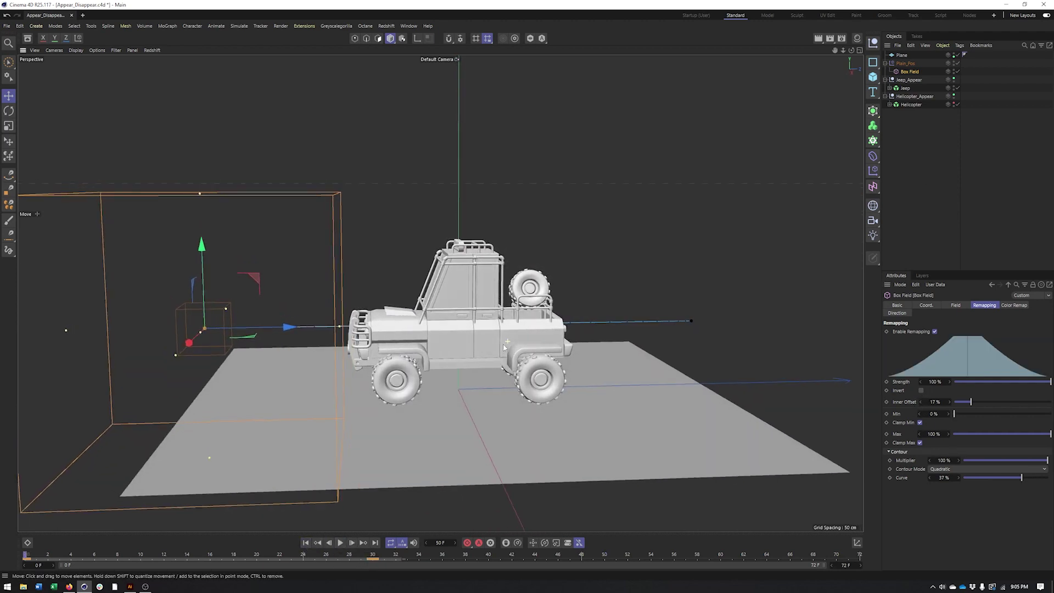
pyautogui.keyDown('alt'); pyautogui.moveTo(565, 270); pyautogui.dragTo(580, 265, button='middle'); pyautogui.keyUp('alt')
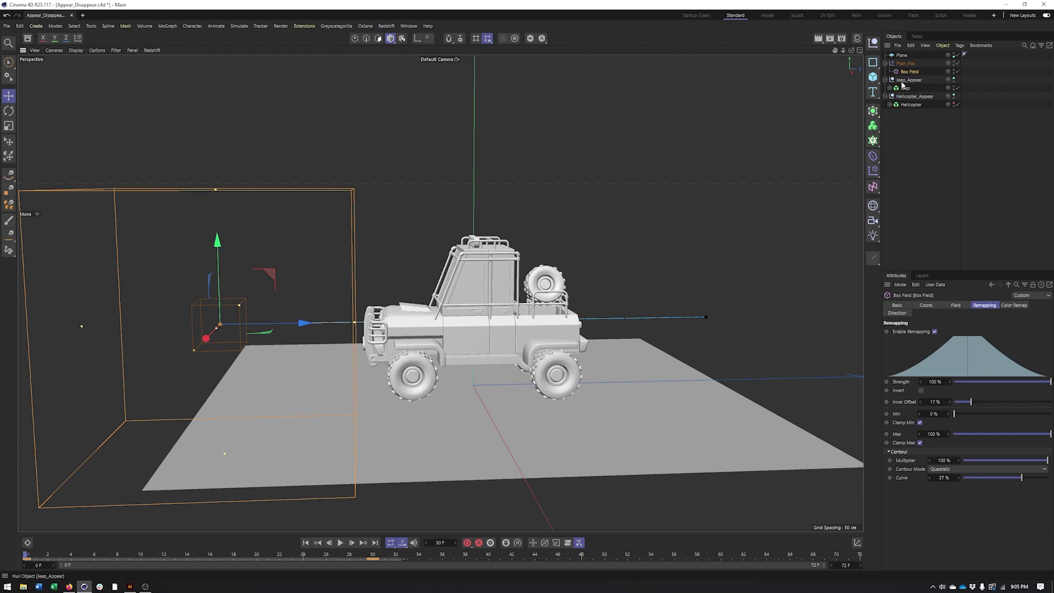
pyautogui.click(904, 88)
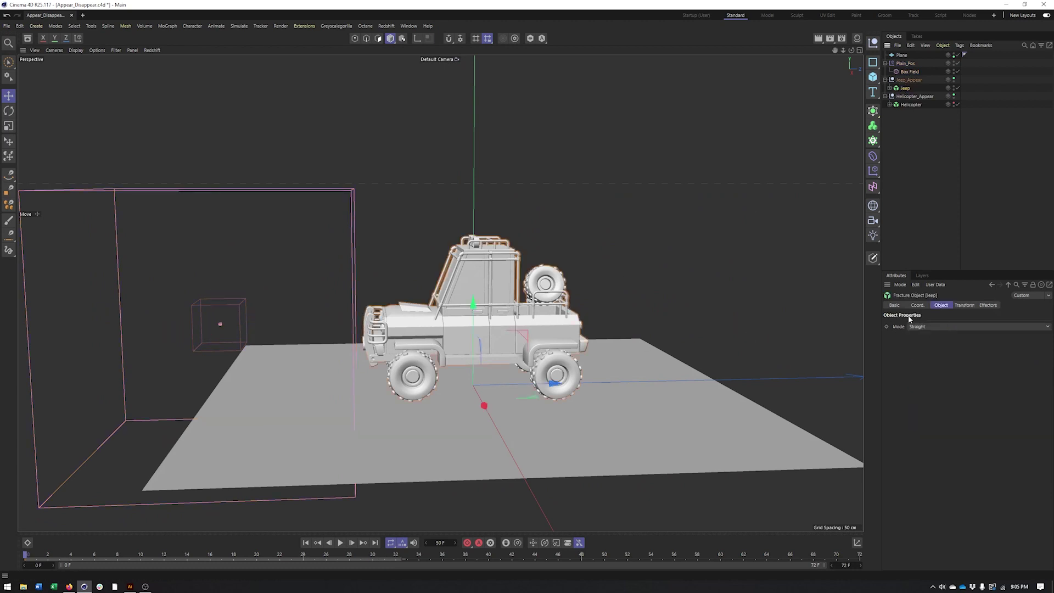
pyautogui.click(874, 173)
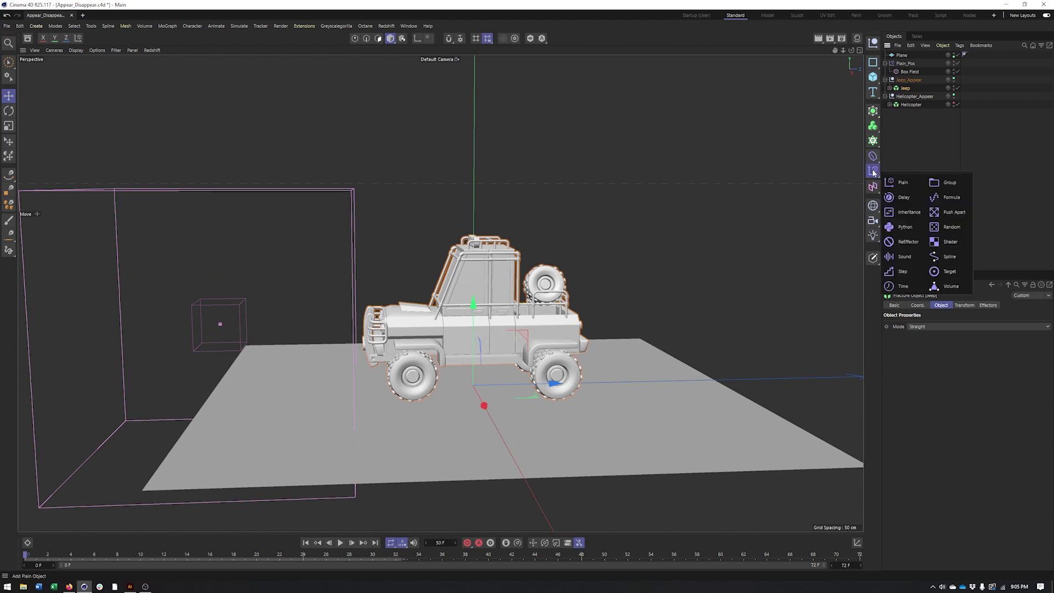
pyautogui.click(904, 184)
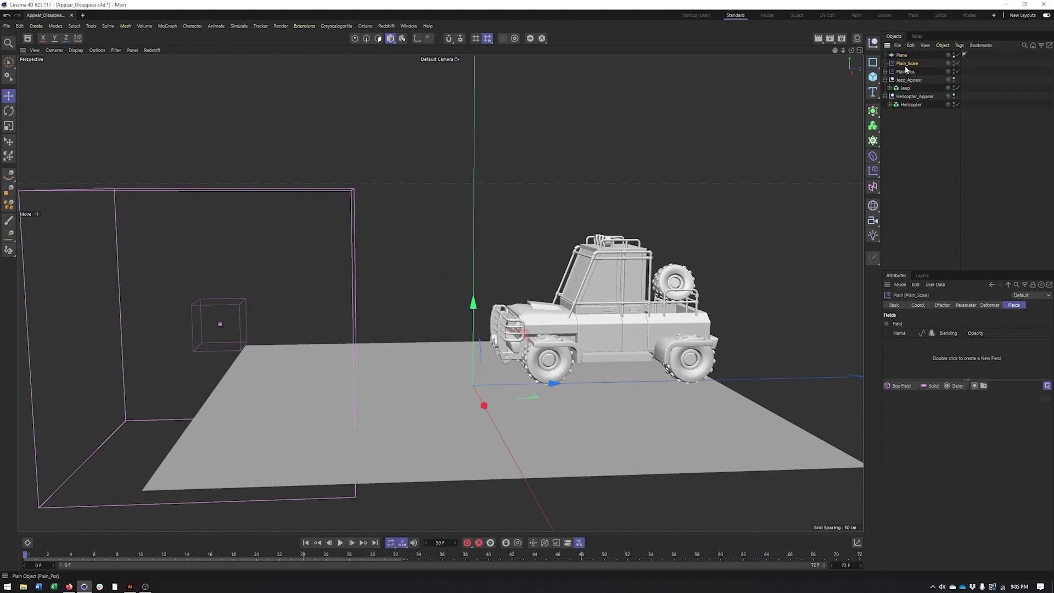
# - Enable uniform scale on Plain_Scale and set its scale to -1
pyautogui.click(965, 305)
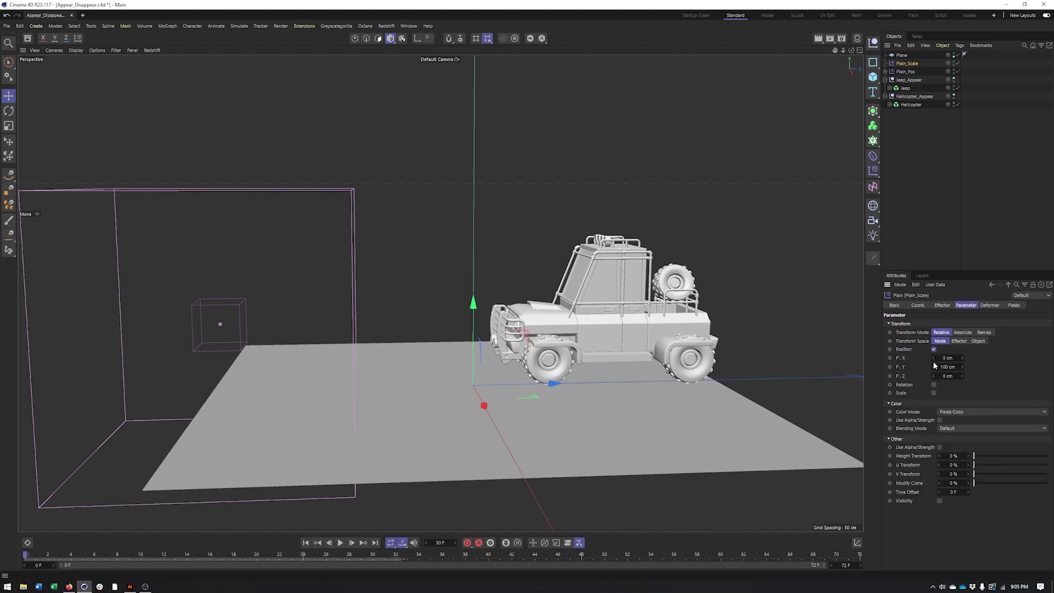
pyautogui.click(934, 392)
pyautogui.click(934, 401)
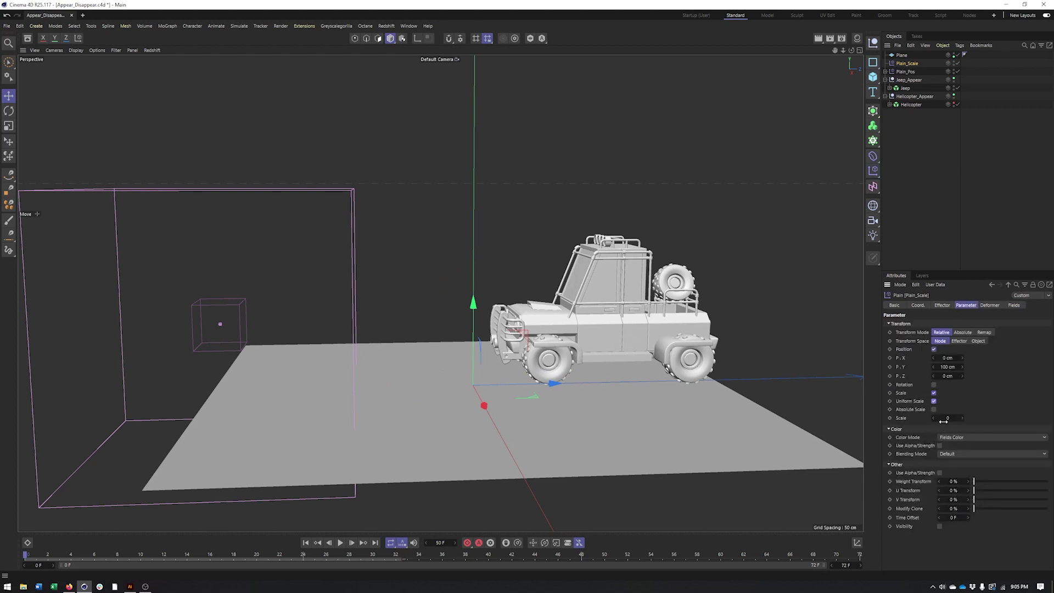
pyautogui.press('Return')
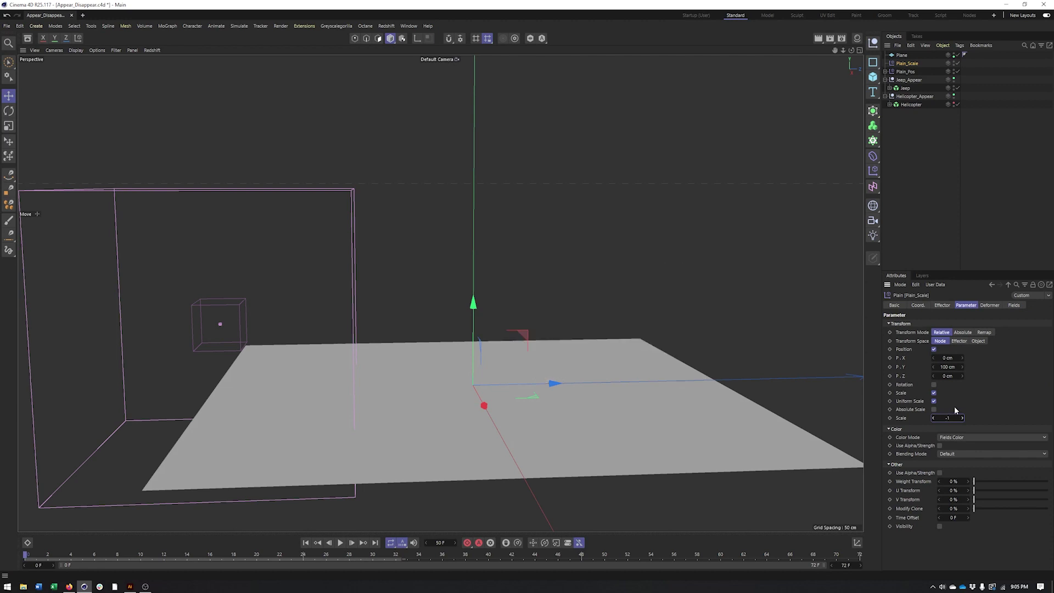
pyautogui.keyDown('alt'); pyautogui.moveTo(405, 306); pyautogui.dragTo(388, 303); pyautogui.keyUp('alt')
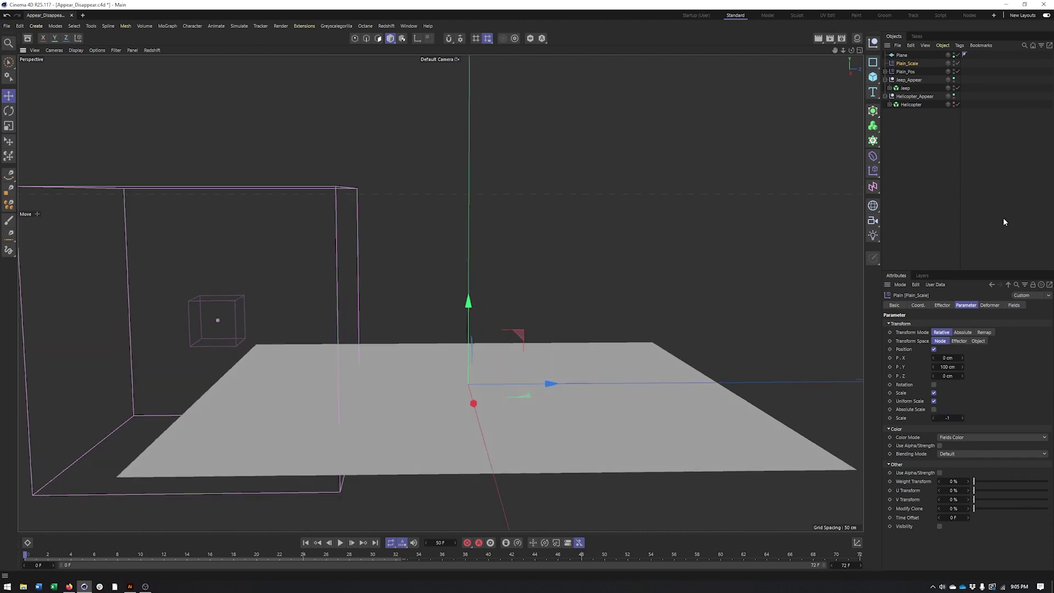
# - Add a Linear Field to Plain_Scale and rotate it to point along the jeep's length toward the rear
pyautogui.click(1015, 306)
pyautogui.click(899, 386)
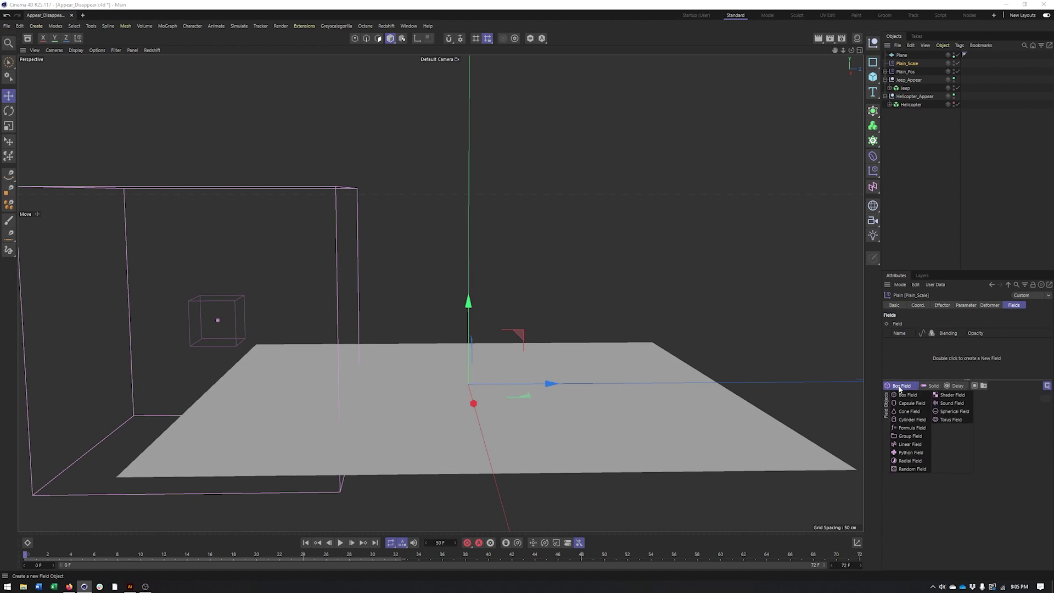
pyautogui.click(908, 443)
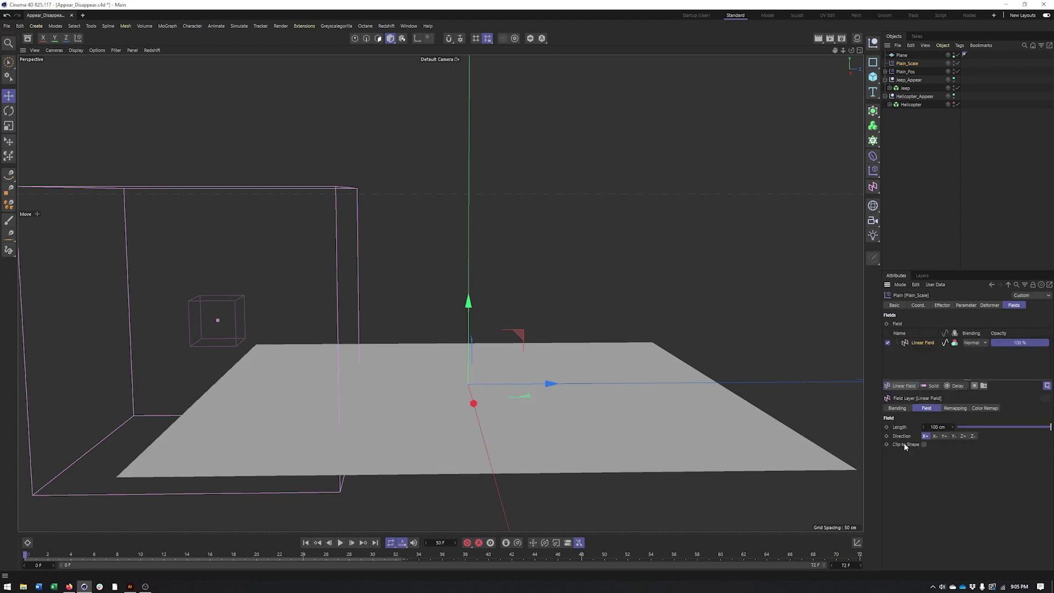
pyautogui.moveTo(505, 416); pyautogui.dragTo(653, 373)
pyautogui.press('e')
# - Turn off Plain_Scale's position effect and move the Linear Field ahead of the jeep, lining it up with the Box Field
pyautogui.click(965, 306)
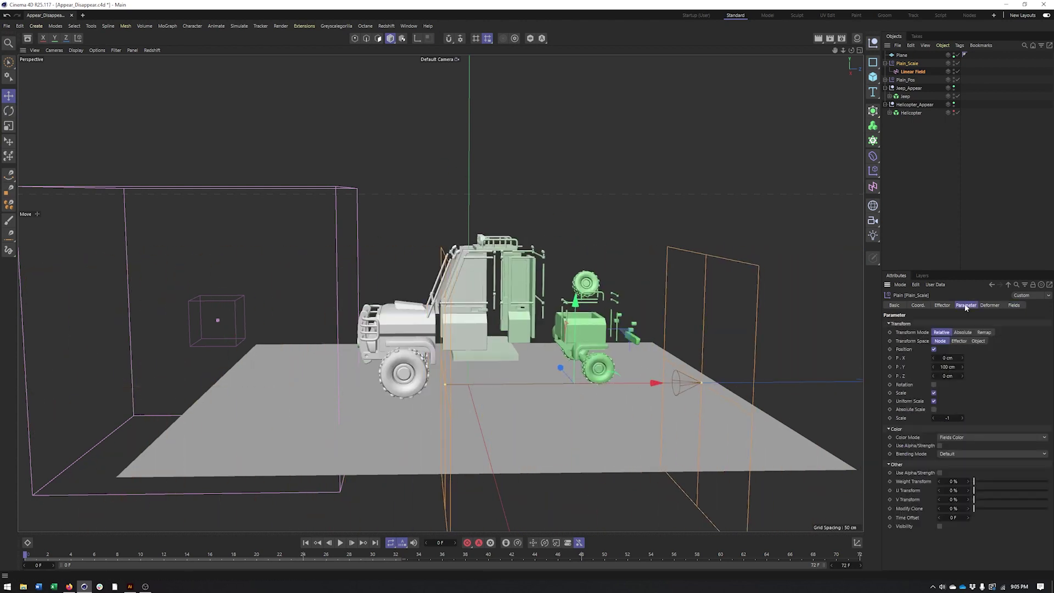
pyautogui.click(934, 350)
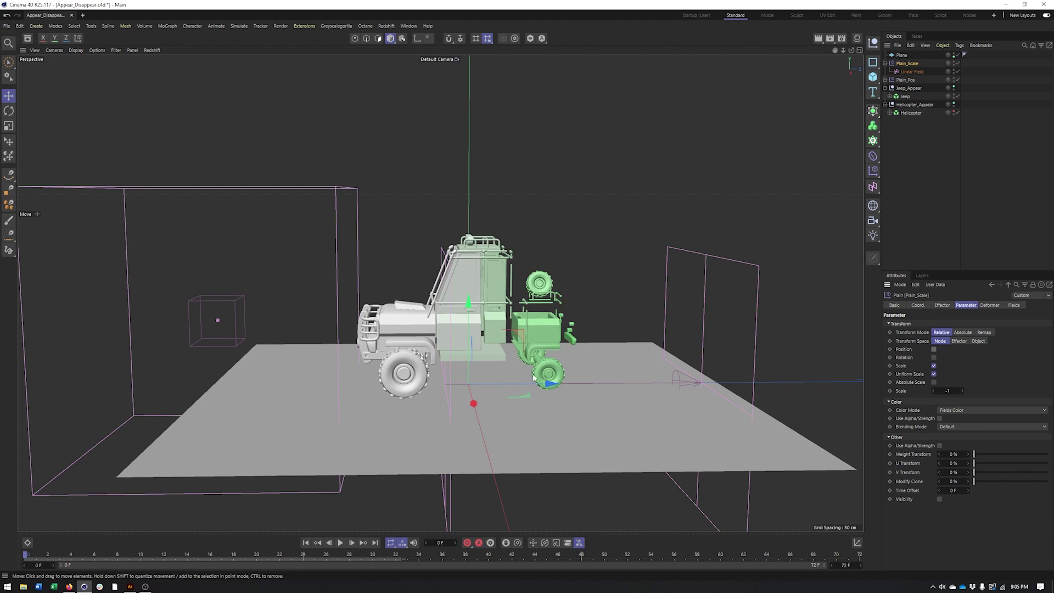
pyautogui.moveTo(651, 380); pyautogui.dragTo(338, 377)
pyautogui.keyDown('alt'); pyautogui.moveTo(338, 374); pyautogui.dragTo(411, 379, button='middle'); pyautogui.keyUp('alt')
pyautogui.moveTo(411, 379)
pyautogui.keyDown('alt'); pyautogui.mouseDown()
pyautogui.moveTo(394, 383)
pyautogui.moveTo(411, 383)
pyautogui.mouseUp(); pyautogui.keyUp('alt')
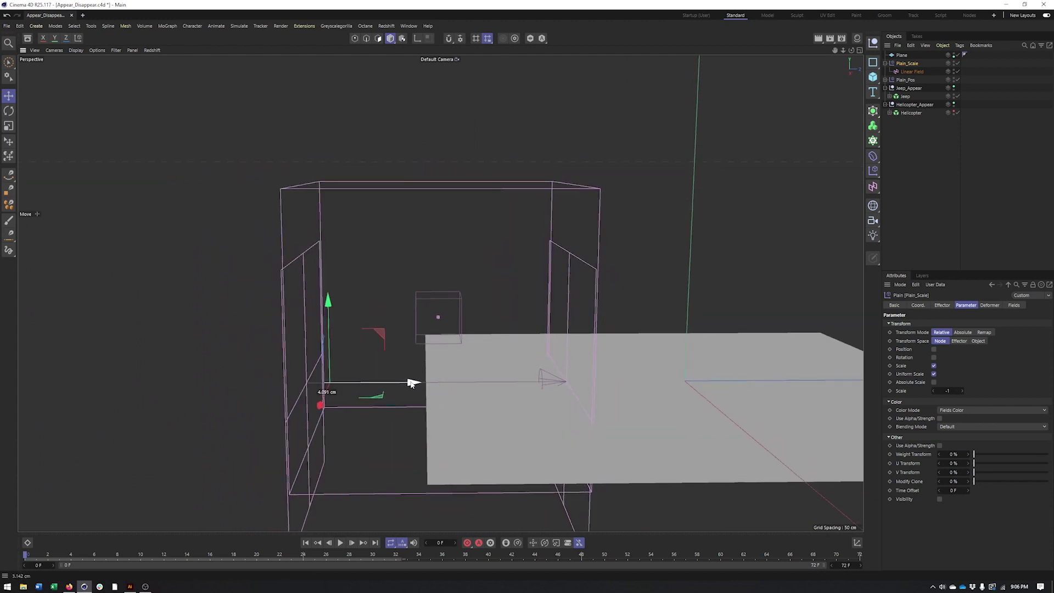
# - Make the Linear Field a child of the Box Field under Plain_Pos
pyautogui.click(884, 80)
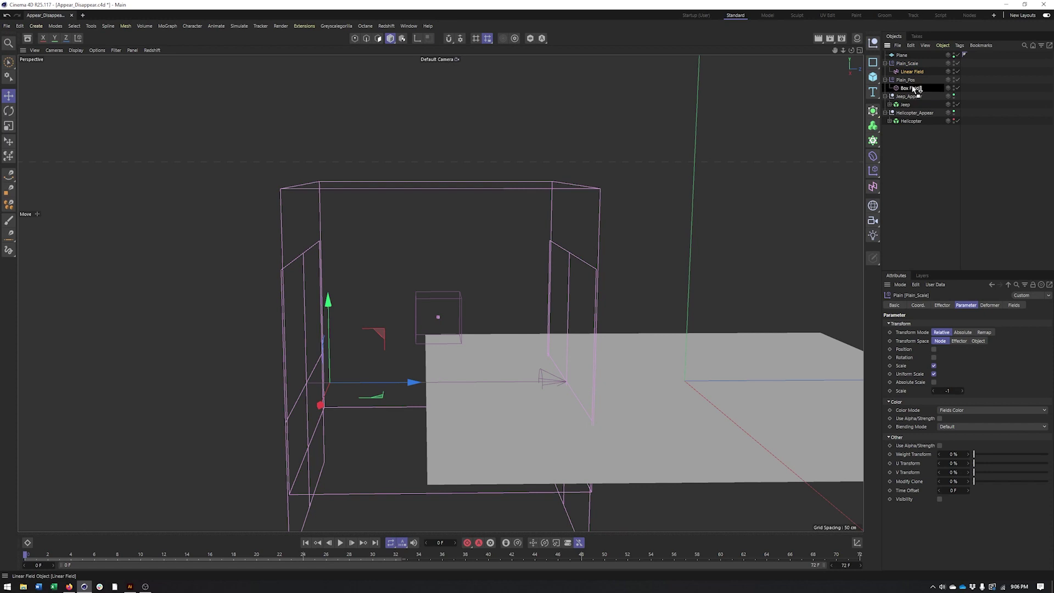
pyautogui.moveTo(913, 88); pyautogui.dragTo(913, 89)
pyautogui.click(905, 64)
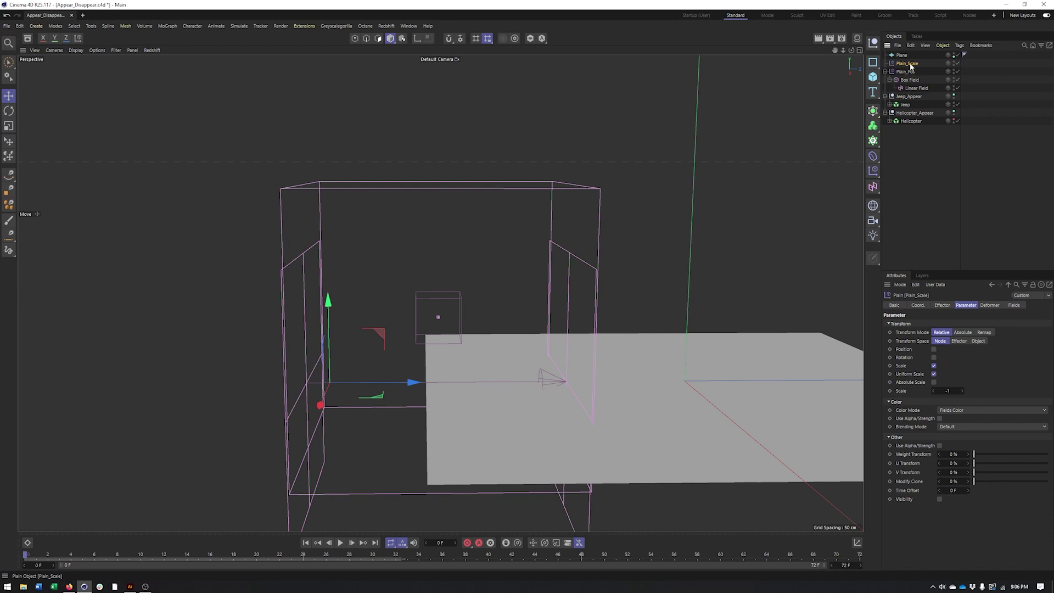
# - Select the Linear Field in Plain_Scale's field list and play the animation to check how the jeep scales up
pyautogui.click(1013, 306)
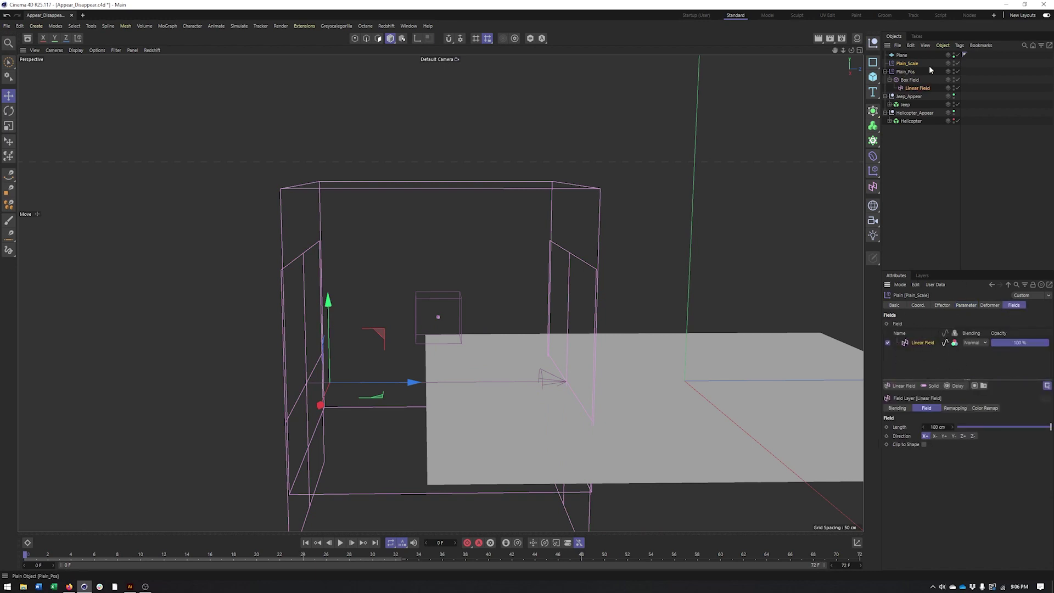
pyautogui.keyDown('alt'); pyautogui.moveTo(485, 364); pyautogui.dragTo(464, 353, button='middle'); pyautogui.keyUp('alt')
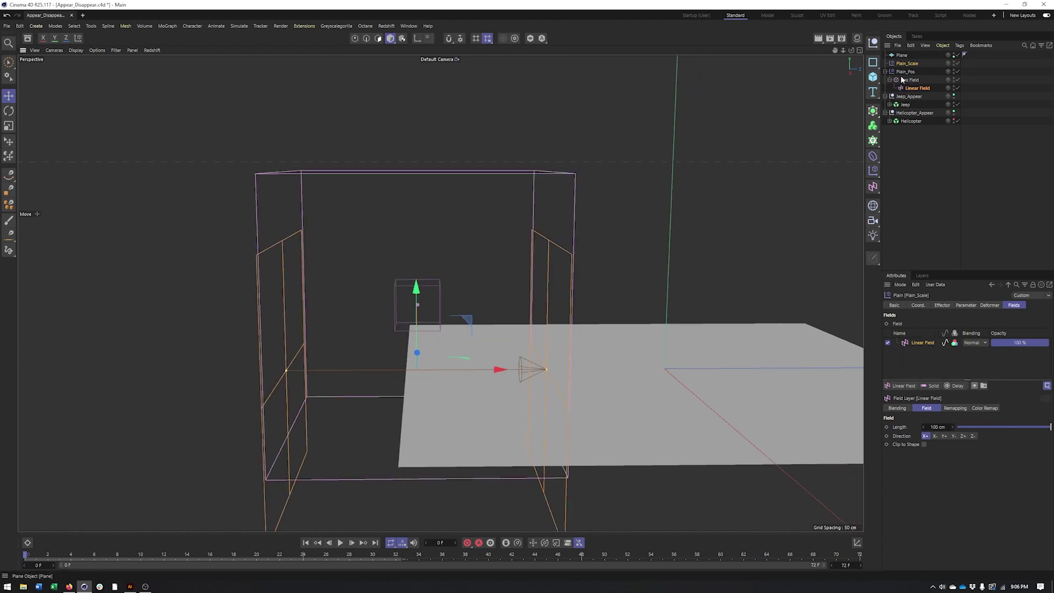
pyautogui.keyDown('alt'); pyautogui.moveTo(621, 265); pyautogui.dragTo(571, 274); pyautogui.keyUp('alt')
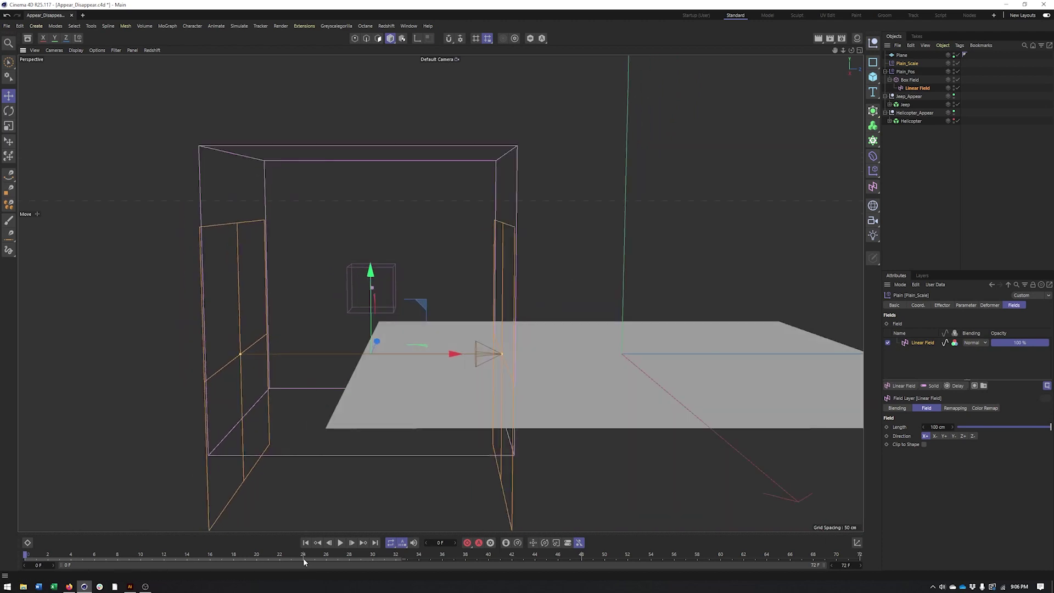
pyautogui.click(341, 543)
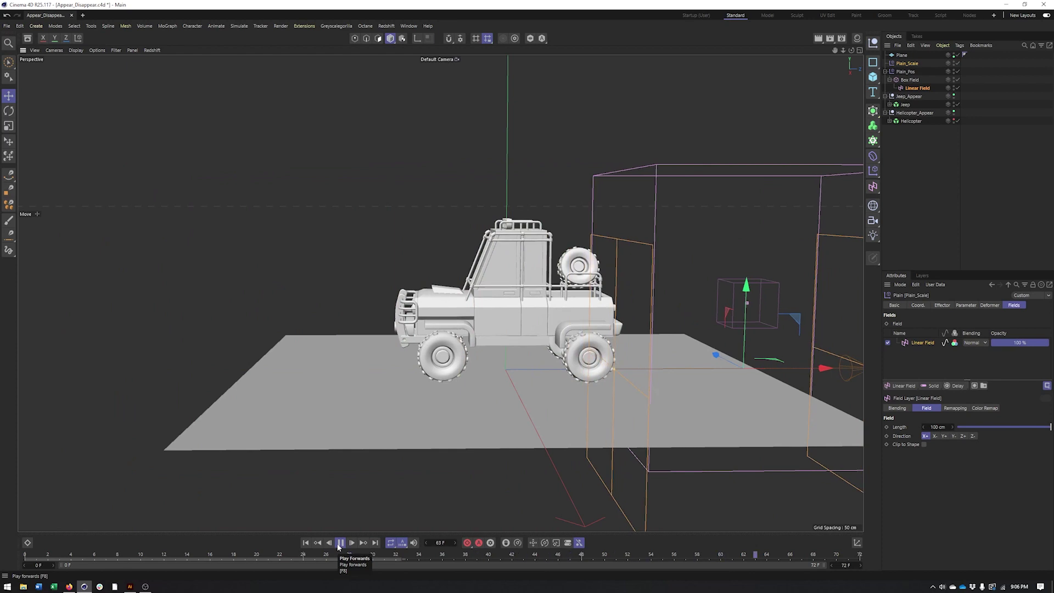
pyautogui.click(339, 543)
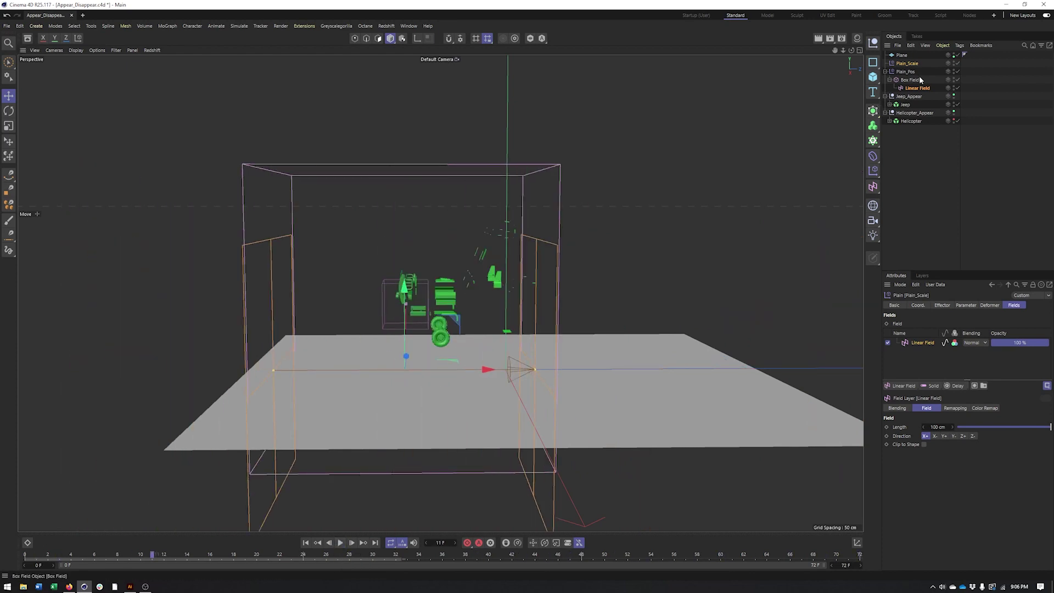
# - Try moving the Linear Field about 65 cm back toward the rear of the Box Field and preview the animation
pyautogui.moveTo(487, 370); pyautogui.dragTo(399, 371)
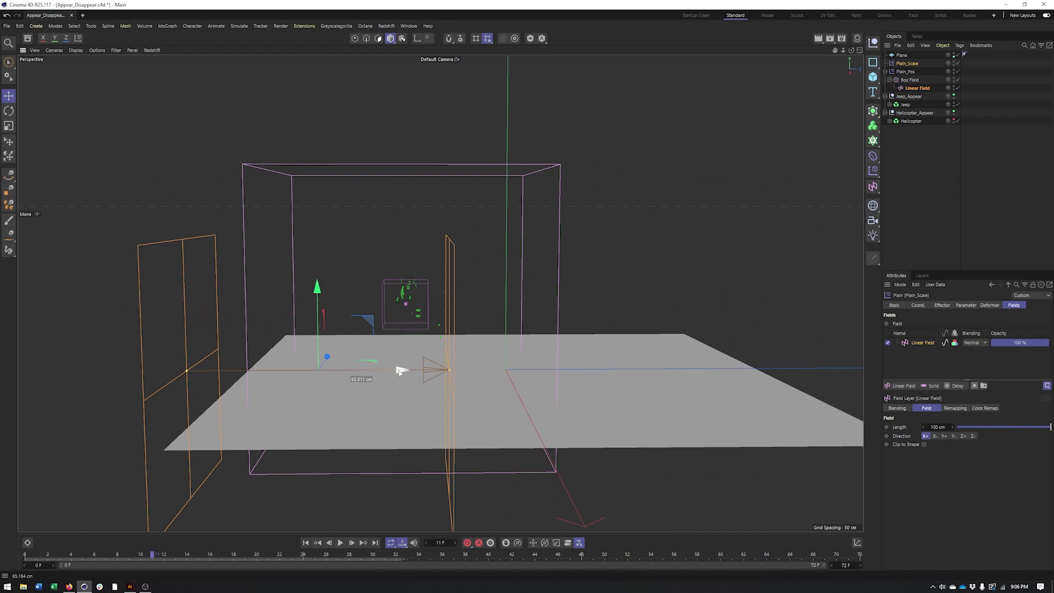
pyautogui.click(304, 544)
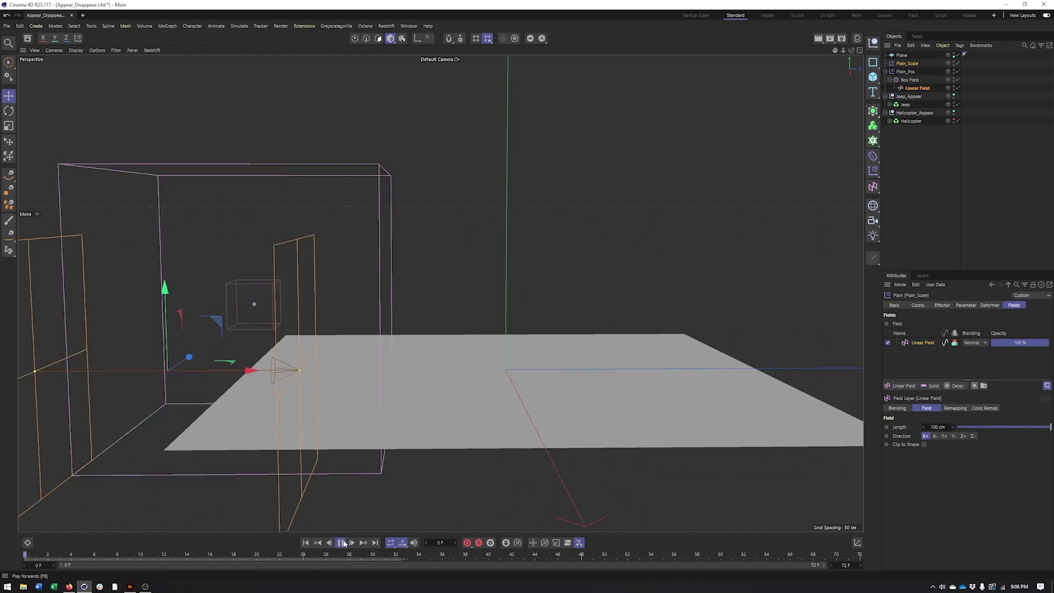
pyautogui.click(341, 543)
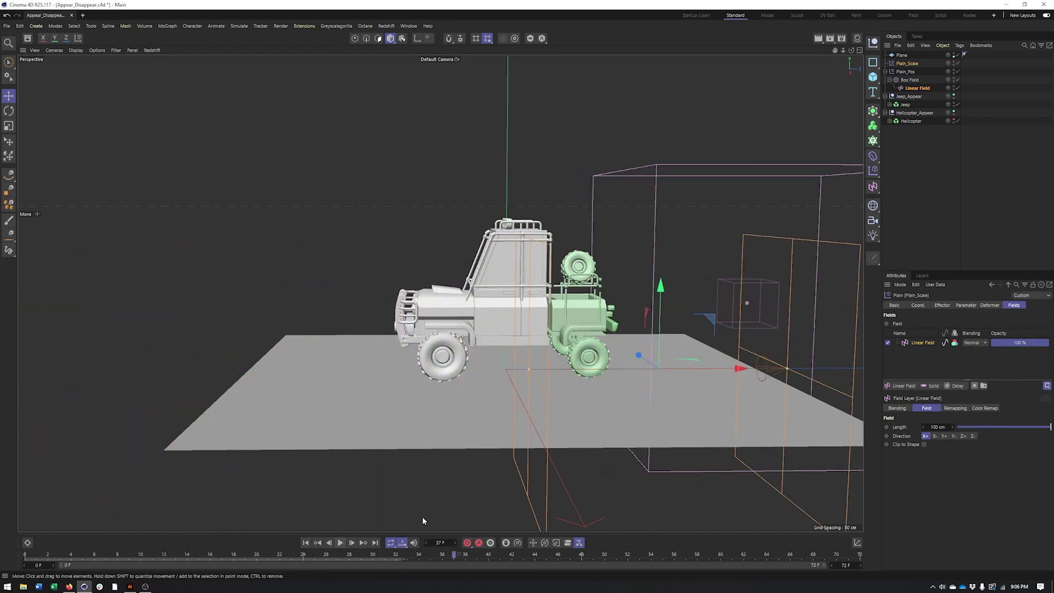
pyautogui.hotkey('ctrl', 'z')
# - Try moving the Linear Field forward past the Box Field's centre and preview the animation
pyautogui.moveTo(825, 369); pyautogui.dragTo(920, 368)
pyautogui.click(340, 543)
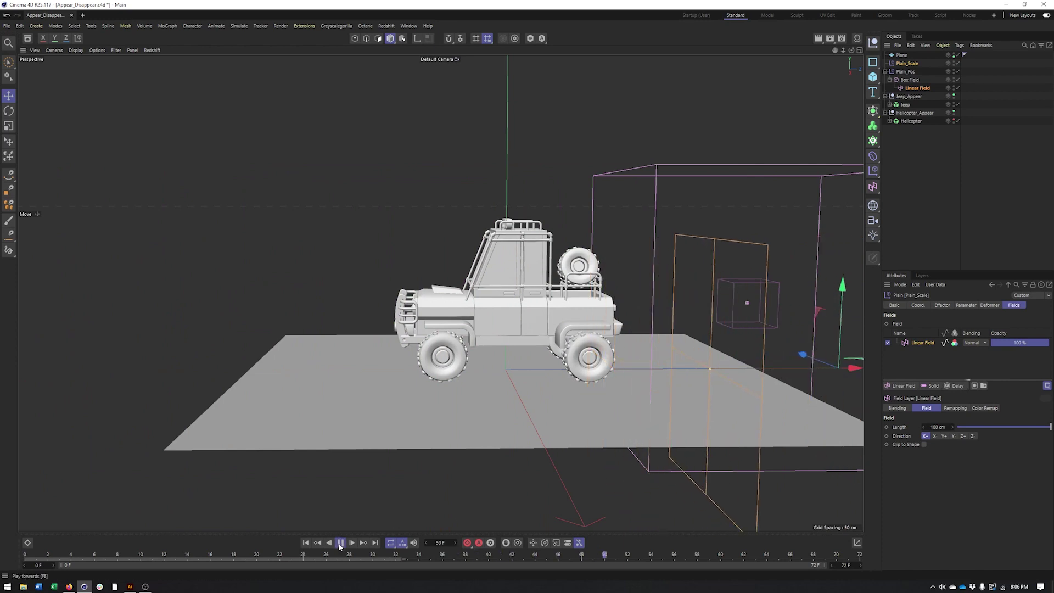
pyautogui.click(340, 543)
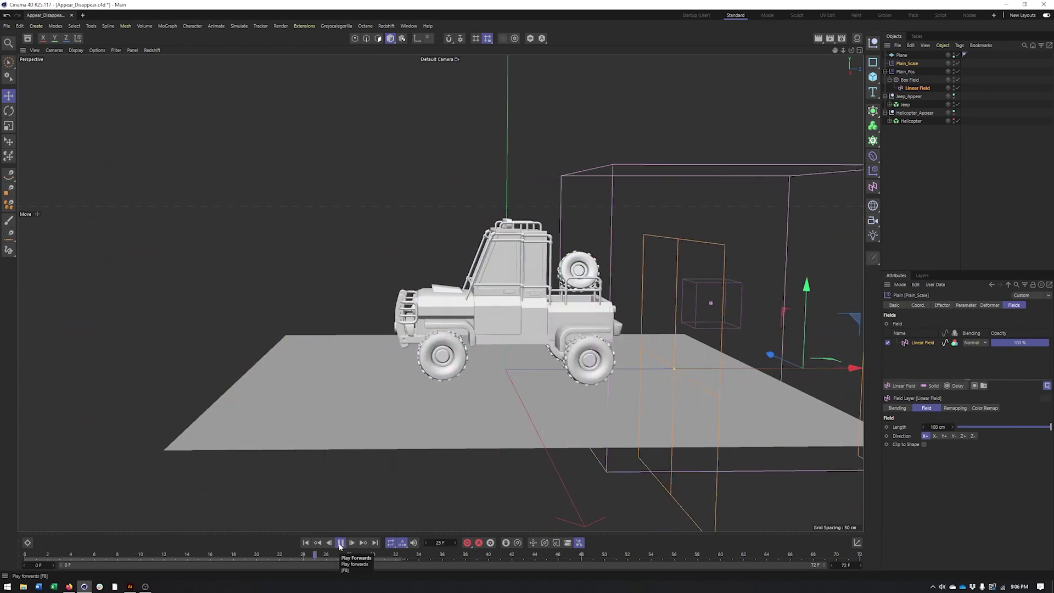
# - Set the Linear Field's remapping contour mode to Quadratic with a curve of -59% and preview the animation
pyautogui.keyDown('alt'); pyautogui.moveTo(608, 390); pyautogui.dragTo(478, 427, button='middle'); pyautogui.keyUp('alt')
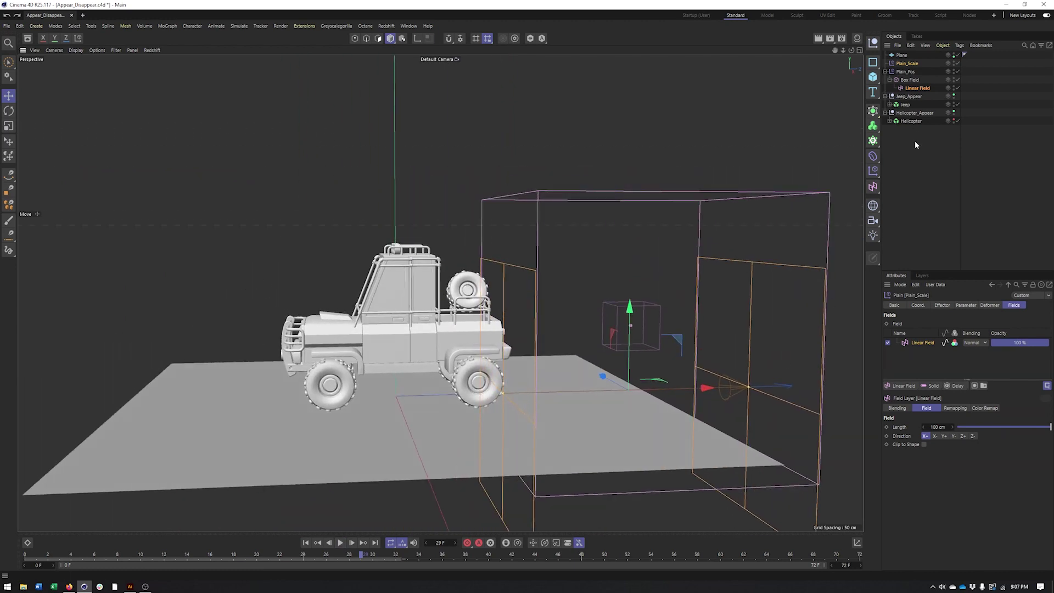
pyautogui.click(923, 89)
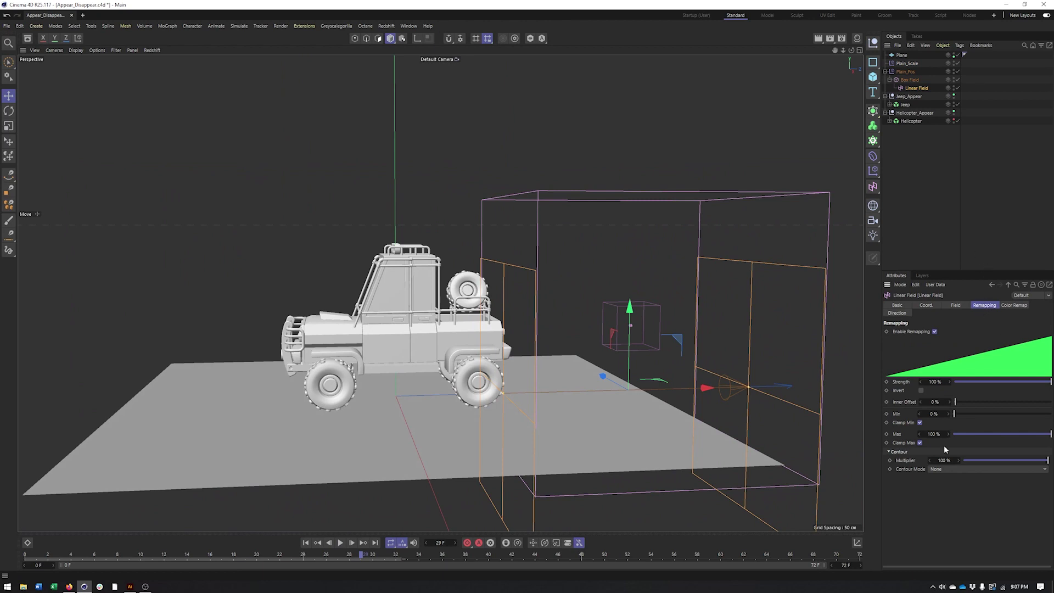
pyautogui.click(945, 471)
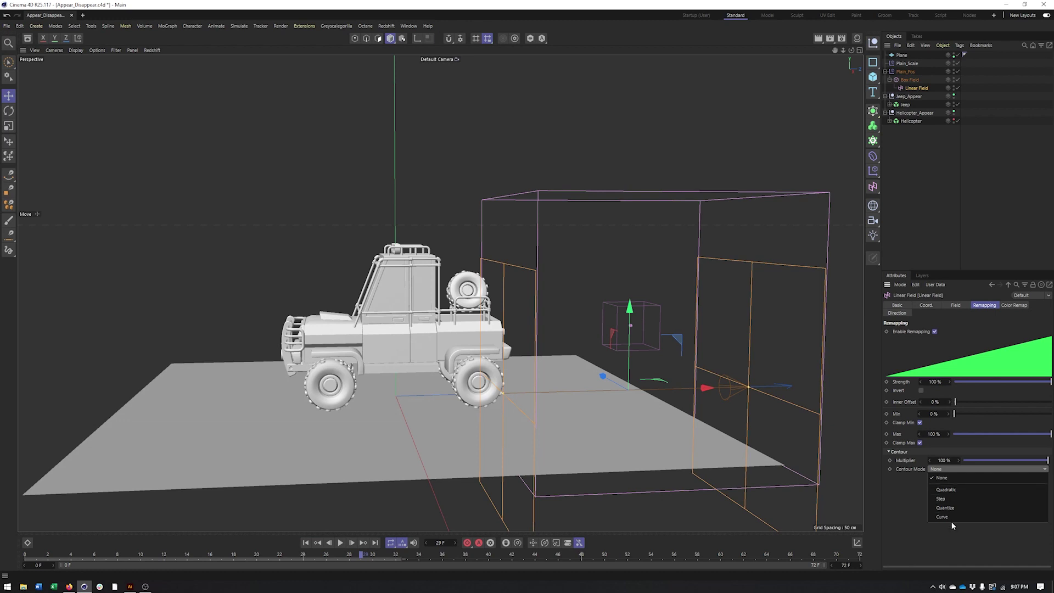
pyautogui.click(954, 490)
pyautogui.moveTo(1003, 478); pyautogui.dragTo(981, 478)
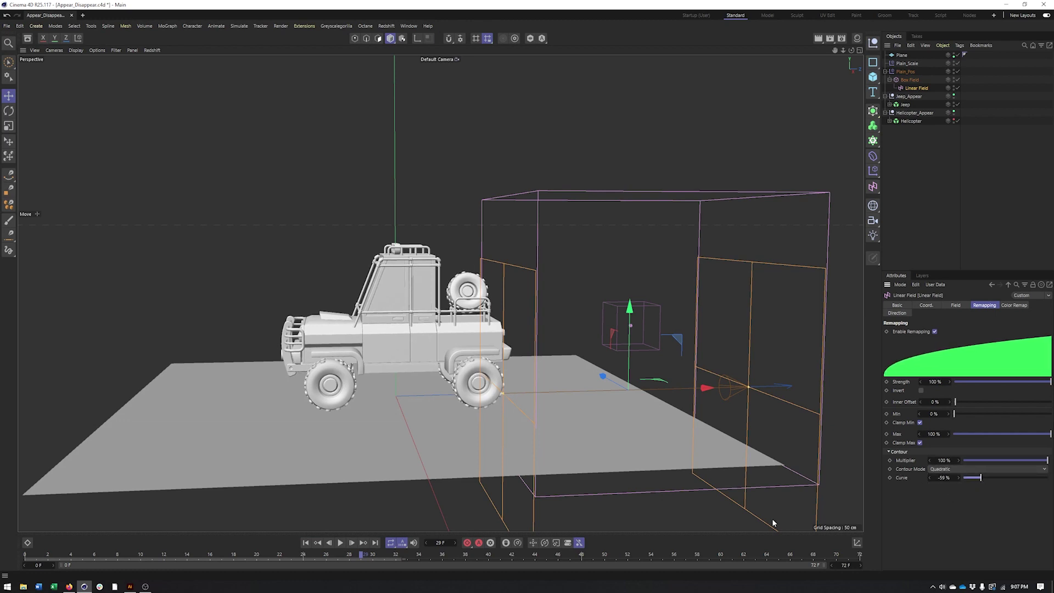
pyautogui.click(314, 543)
pyautogui.click(341, 543)
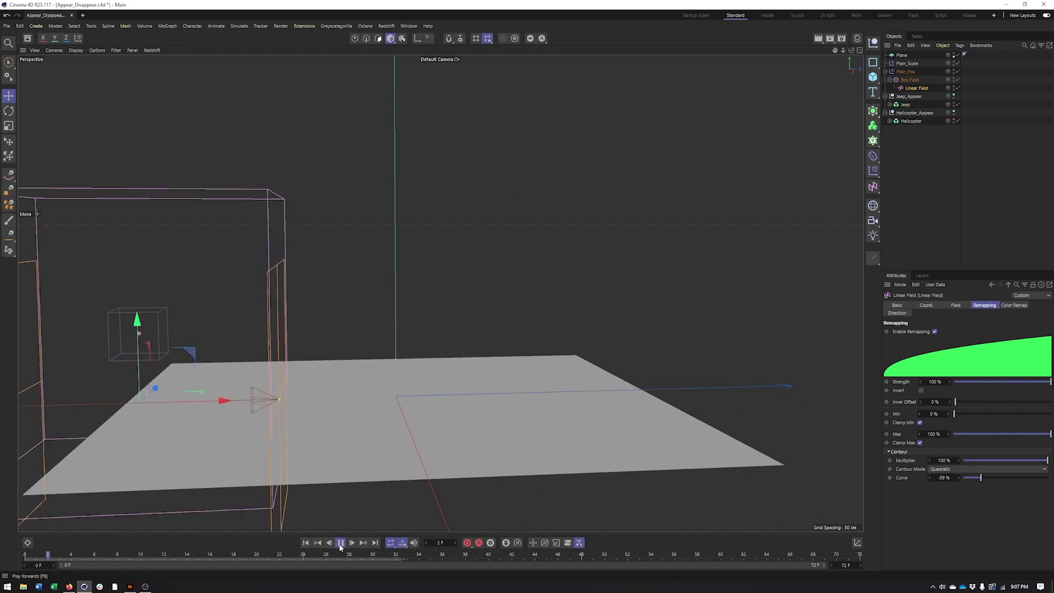
pyautogui.moveTo(360, 479)
pyautogui.keyDown('alt'); pyautogui.mouseDown()
pyautogui.moveTo(369, 476)
pyautogui.moveTo(361, 471)
pyautogui.mouseUp(); pyautogui.keyUp('alt')
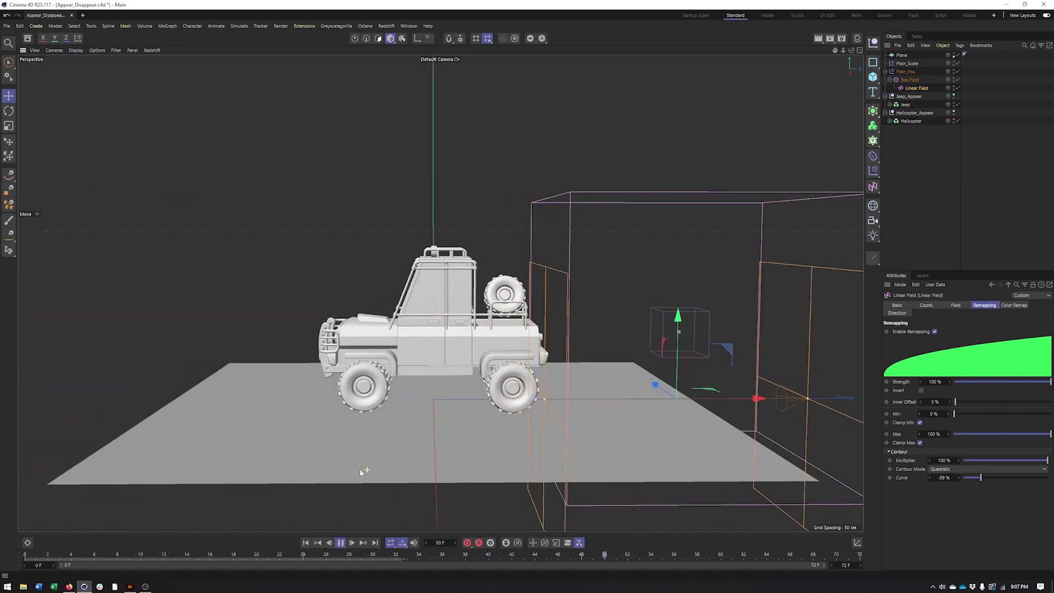
pyautogui.keyDown('alt'); pyautogui.moveTo(370, 473); pyautogui.dragTo(402, 485, button='middle'); pyautogui.keyUp('alt')
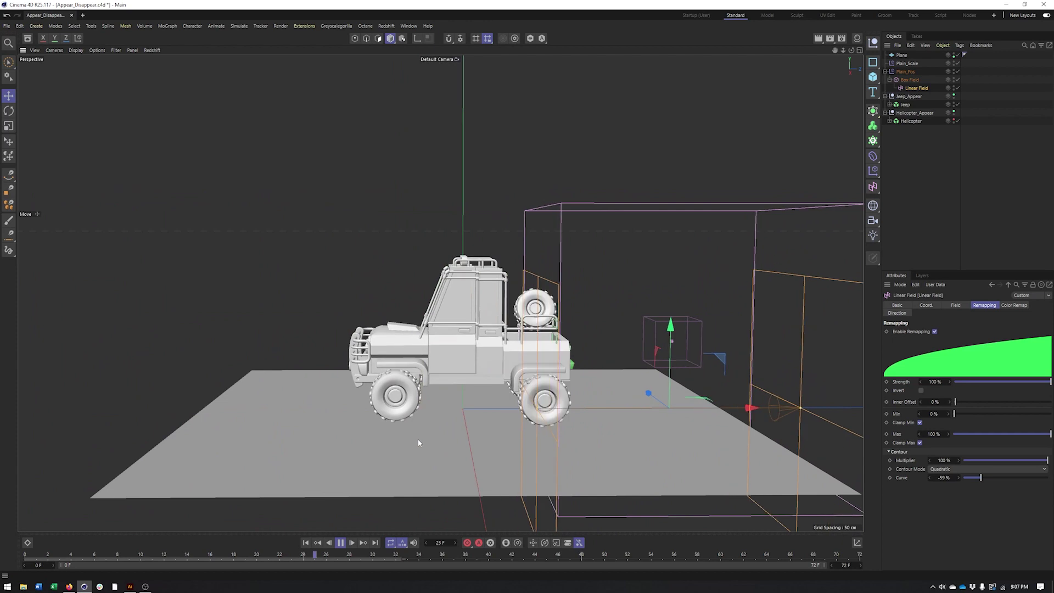
pyautogui.keyDown('alt'); pyautogui.moveTo(417, 439); pyautogui.dragTo(479, 429); pyautogui.keyUp('alt')
# - Shorten the Linear Field's length to about 70.6 cm and preview the jeep's appearance
pyautogui.keyDown('alt'); pyautogui.moveTo(599, 411); pyautogui.dragTo(448, 400, button='middle'); pyautogui.keyUp('alt')
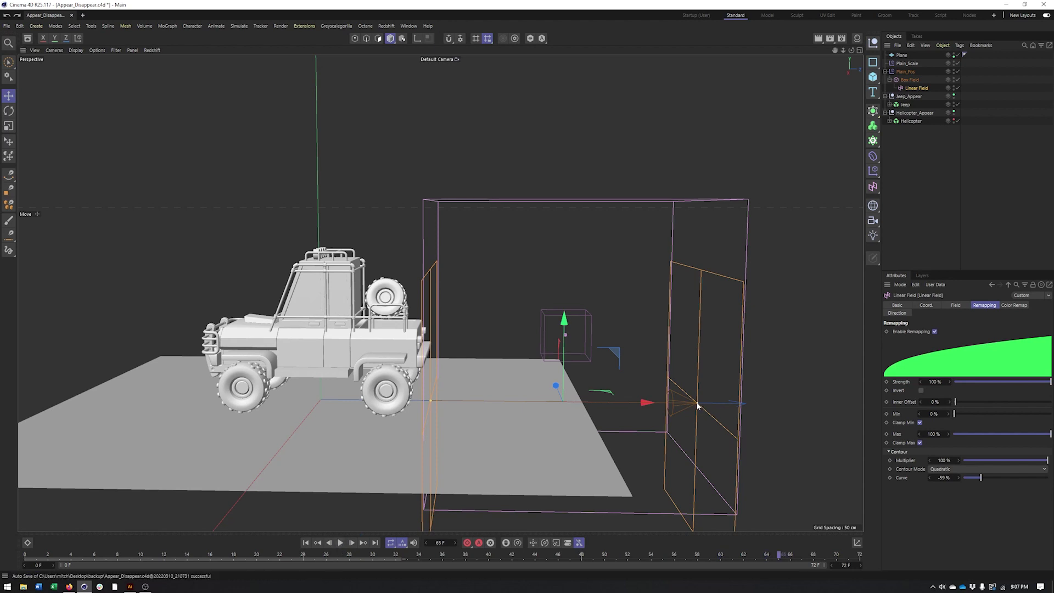
pyautogui.moveTo(697, 404); pyautogui.dragTo(658, 405)
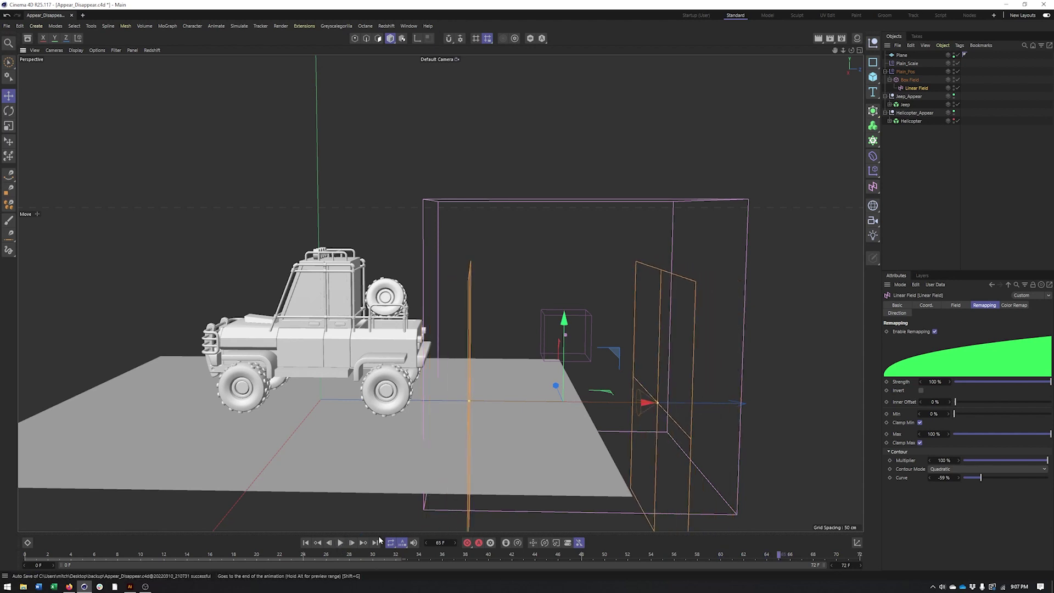
pyautogui.click(340, 542)
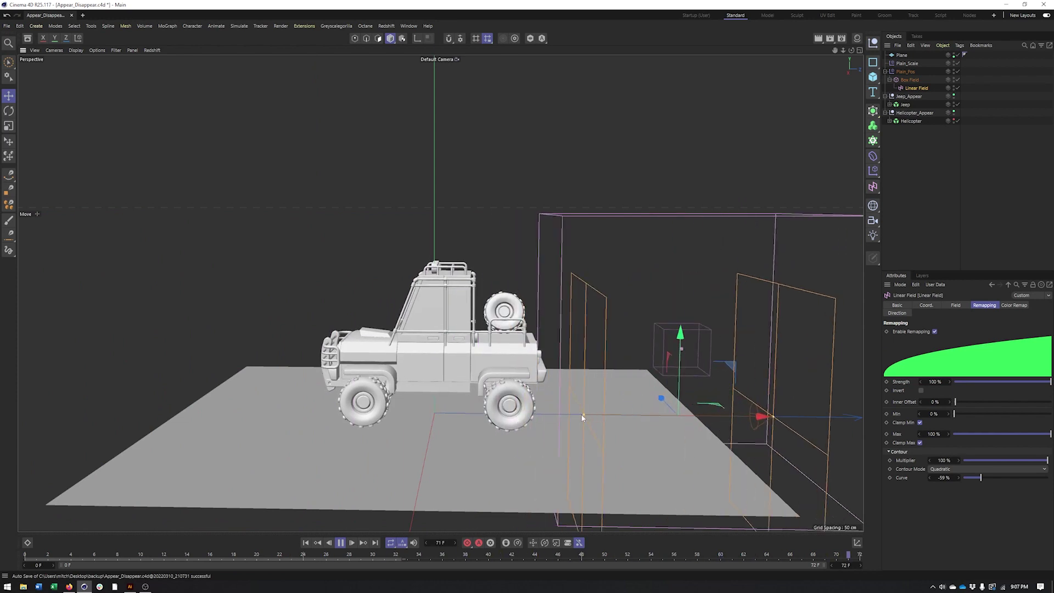
pyautogui.click(342, 544)
pyautogui.keyDown('alt'); pyautogui.moveTo(520, 420); pyautogui.dragTo(449, 404); pyautogui.keyUp('alt')
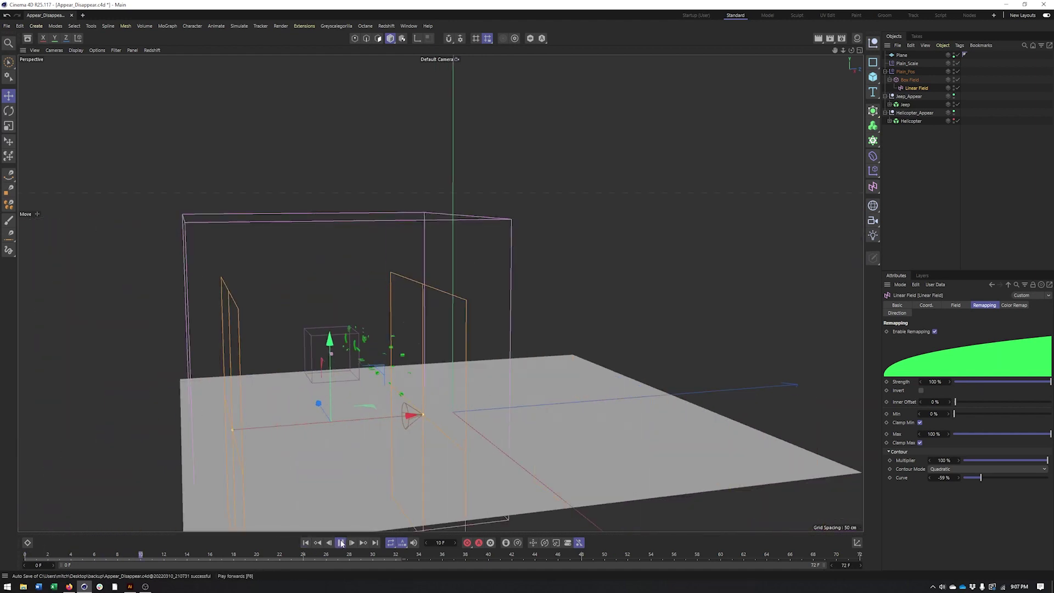
pyautogui.click(341, 543)
# - Disable Plain_Pos and enable the position effect on Plain_Scale with P.Z set to -20 cm
pyautogui.keyDown('alt'); pyautogui.moveTo(557, 343); pyautogui.dragTo(541, 349); pyautogui.keyUp('alt')
pyautogui.keyDown('alt'); pyautogui.moveTo(540, 349); pyautogui.dragTo(517, 347, button='middle'); pyautogui.keyUp('alt')
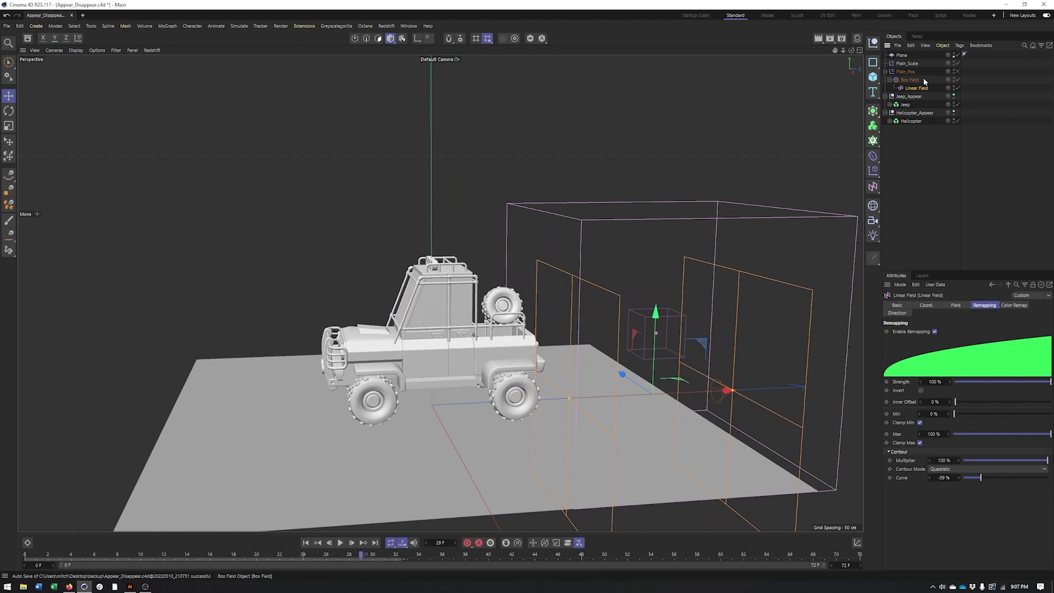
pyautogui.click(905, 72)
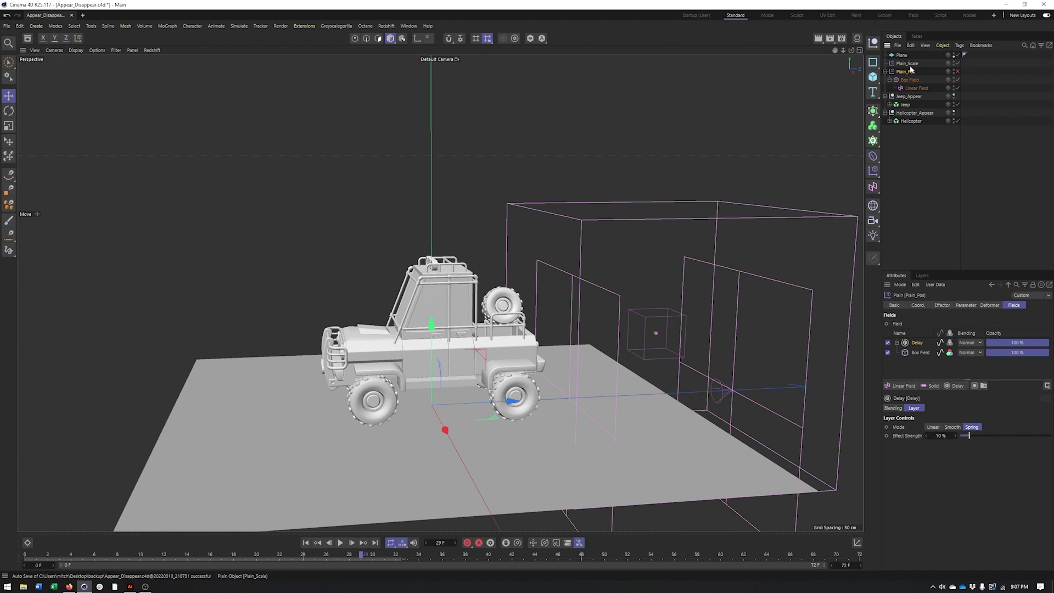
pyautogui.click(908, 64)
pyautogui.click(965, 305)
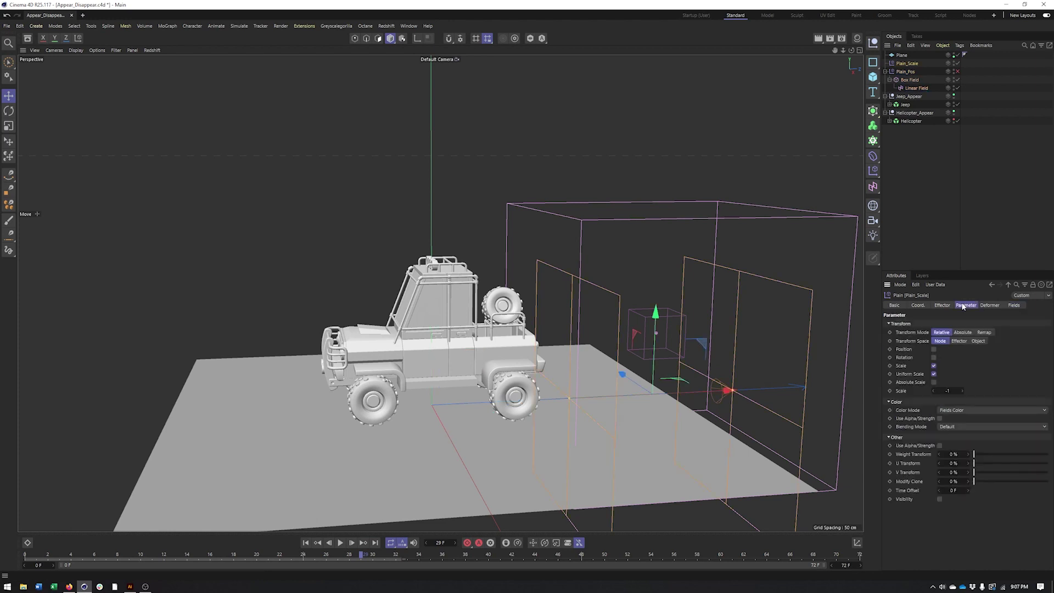
pyautogui.click(934, 350)
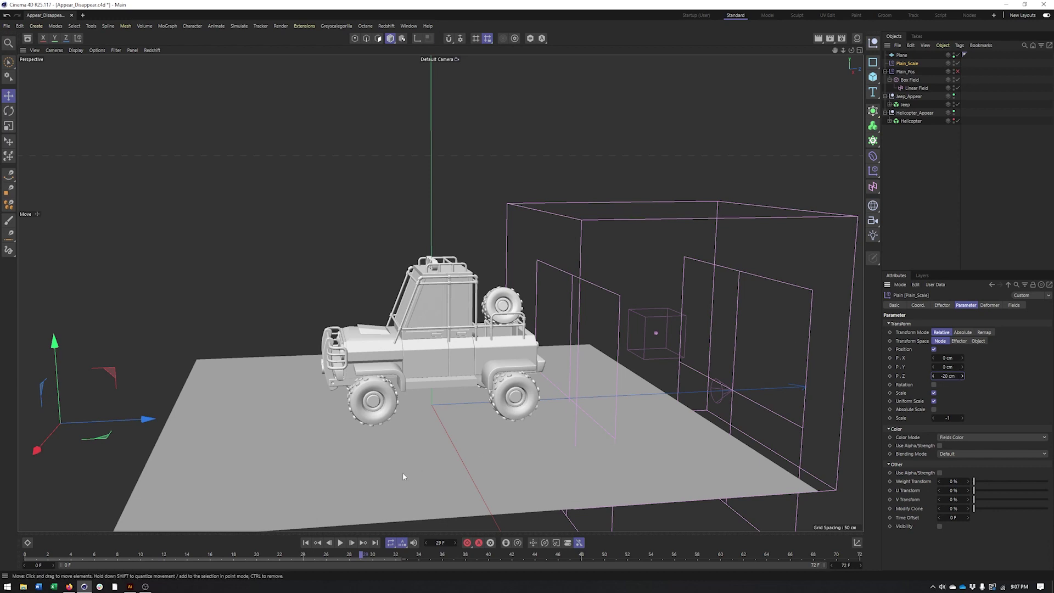
# - Play the animation from the first frame and examine the jeep parts moving and scaling with Plain_Scale alone
pyautogui.click(306, 543)
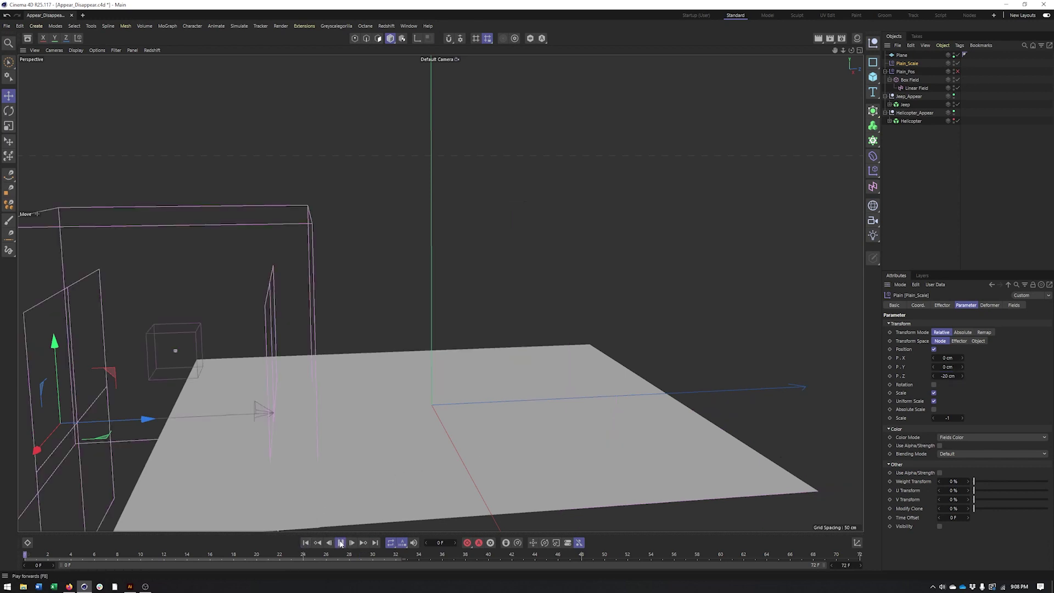
pyautogui.click(341, 542)
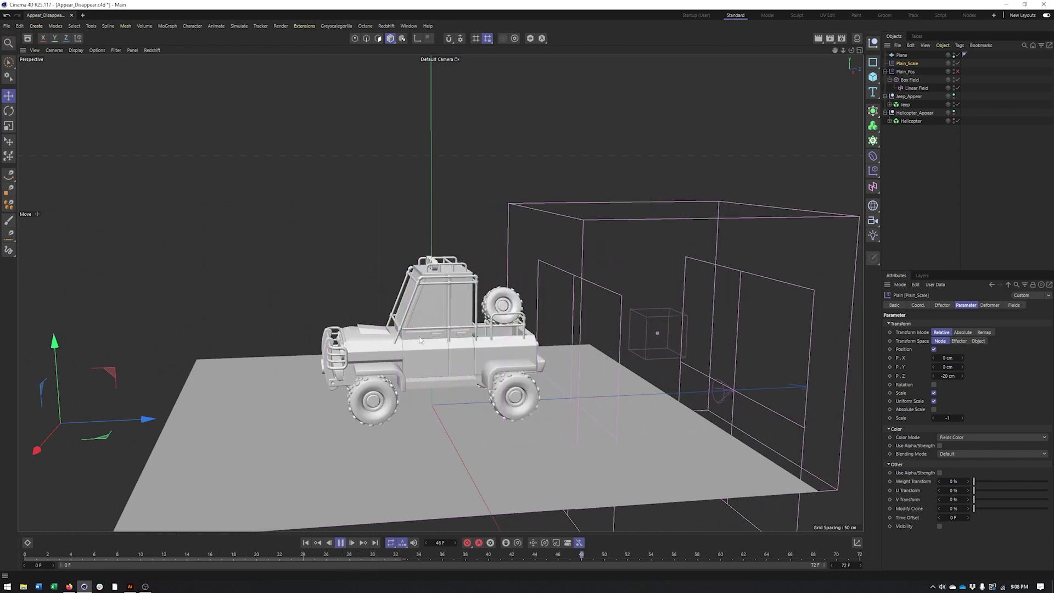
pyautogui.keyDown('alt'); pyautogui.moveTo(419, 340); pyautogui.dragTo(413, 332); pyautogui.keyUp('alt')
pyautogui.keyDown('alt'); pyautogui.moveTo(418, 394); pyautogui.dragTo(419, 403, button='middle'); pyautogui.keyUp('alt')
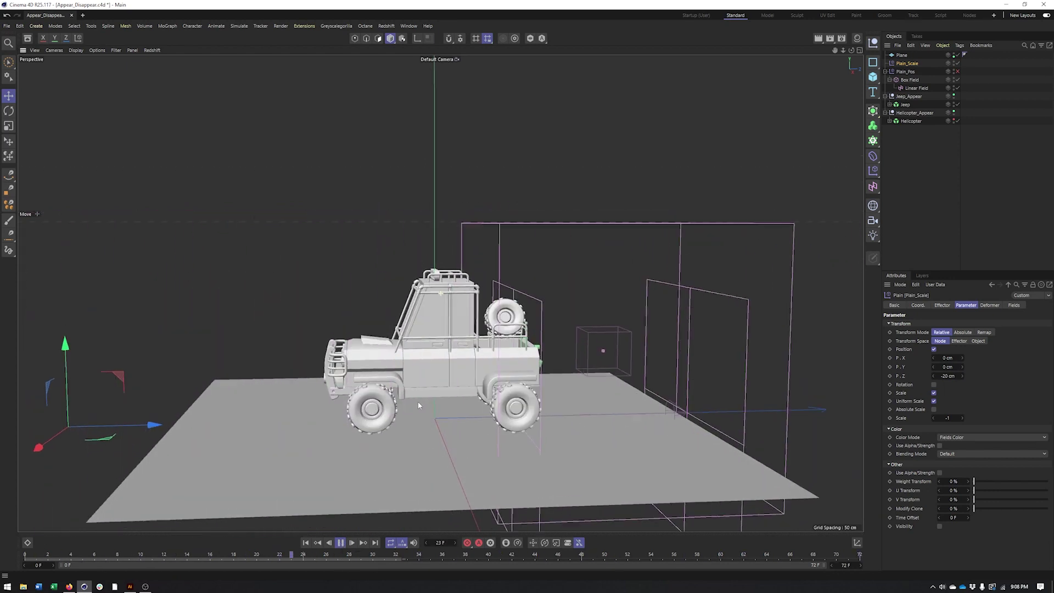
pyautogui.keyDown('alt'); pyautogui.moveTo(420, 403); pyautogui.dragTo(415, 401); pyautogui.keyUp('alt')
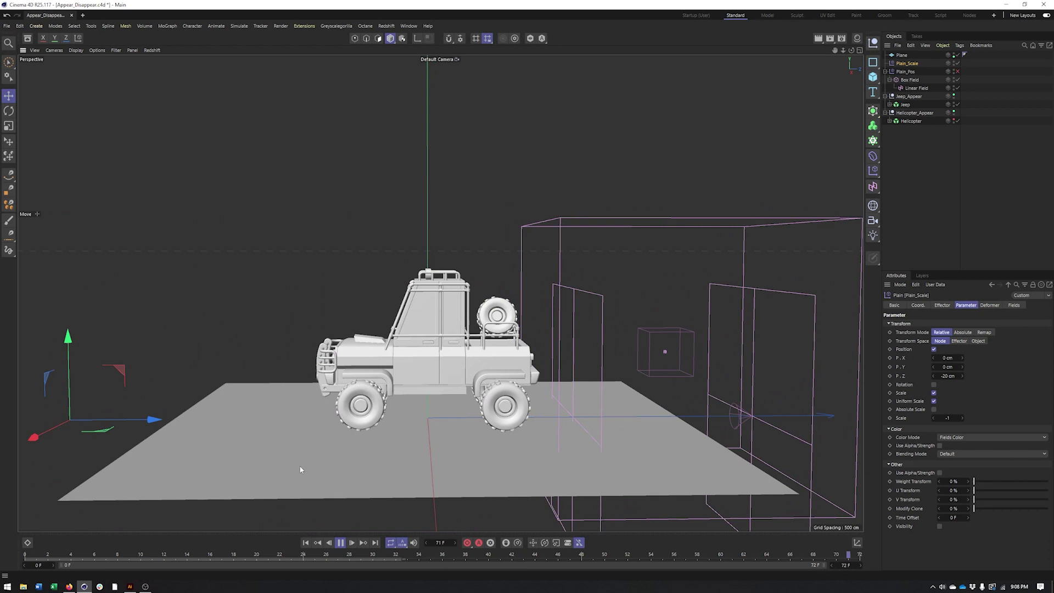
# - Add a Delay layer to Plain_Scale's fields in Spring mode with 15% effect strength and preview the animation
pyautogui.click(1014, 304)
pyautogui.click(922, 342)
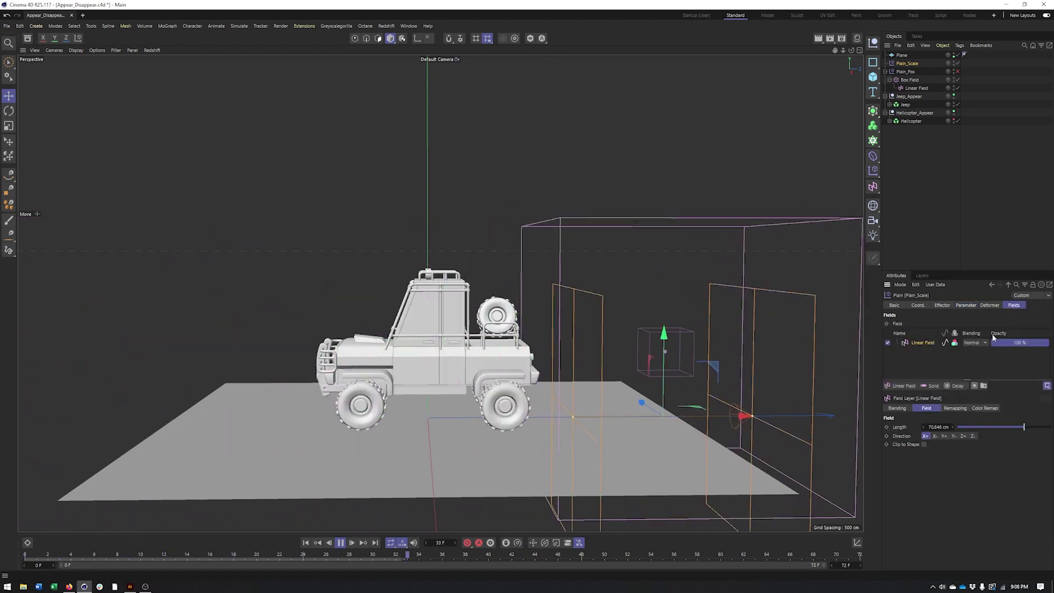
pyautogui.click(953, 387)
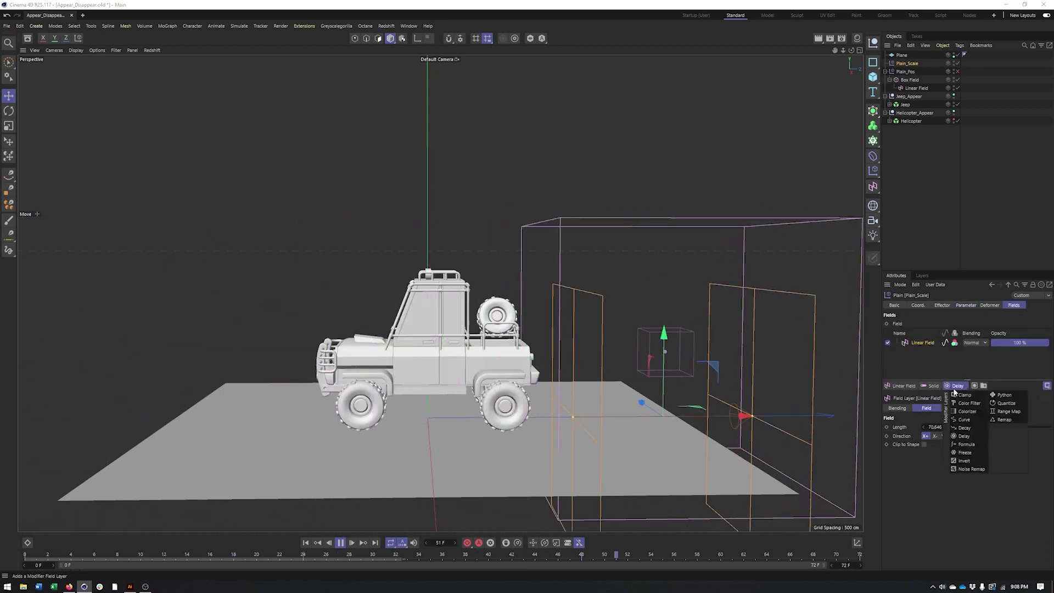
pyautogui.click(970, 437)
pyautogui.click(973, 428)
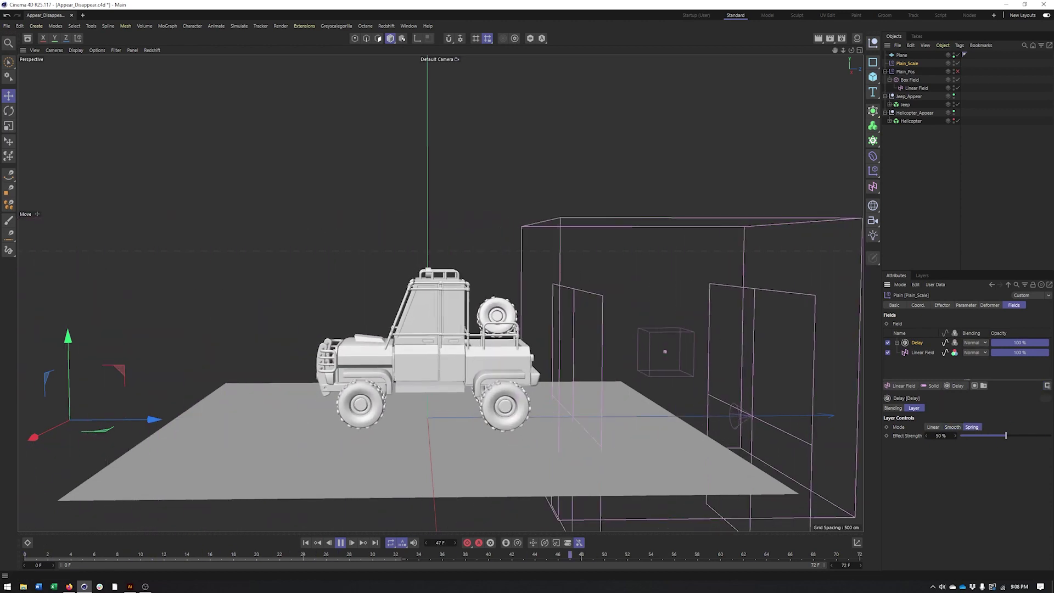
pyautogui.moveTo(1006, 435); pyautogui.dragTo(969, 437)
pyautogui.keyDown('alt'); pyautogui.moveTo(660, 385); pyautogui.dragTo(469, 391); pyautogui.keyUp('alt')
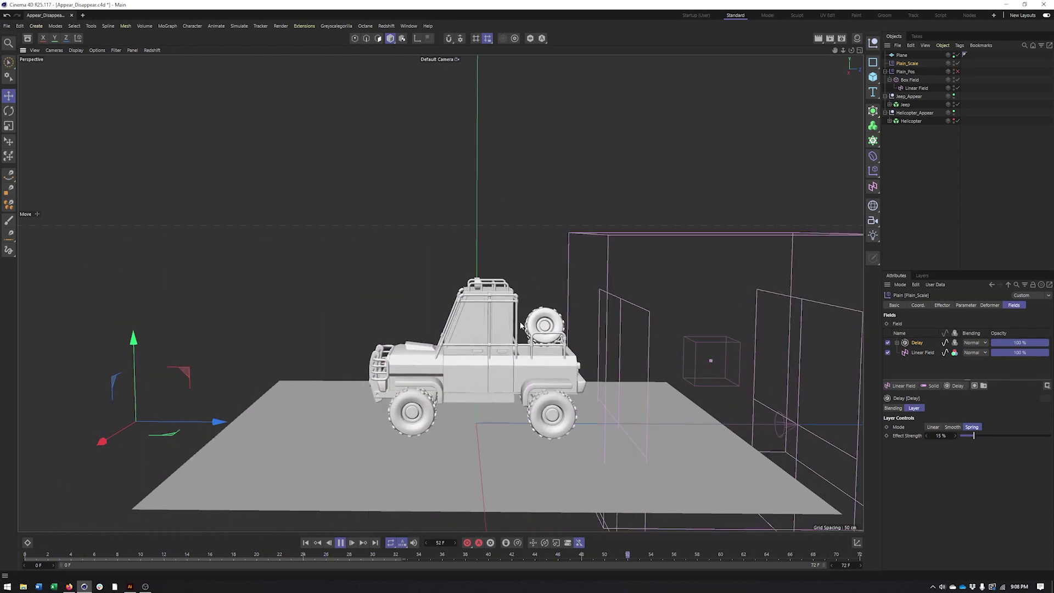
pyautogui.keyDown('alt'); pyautogui.moveTo(472, 441); pyautogui.dragTo(470, 421, button='middle'); pyautogui.keyUp('alt')
pyautogui.keyDown('alt'); pyautogui.moveTo(470, 423); pyautogui.dragTo(461, 426); pyautogui.keyUp('alt')
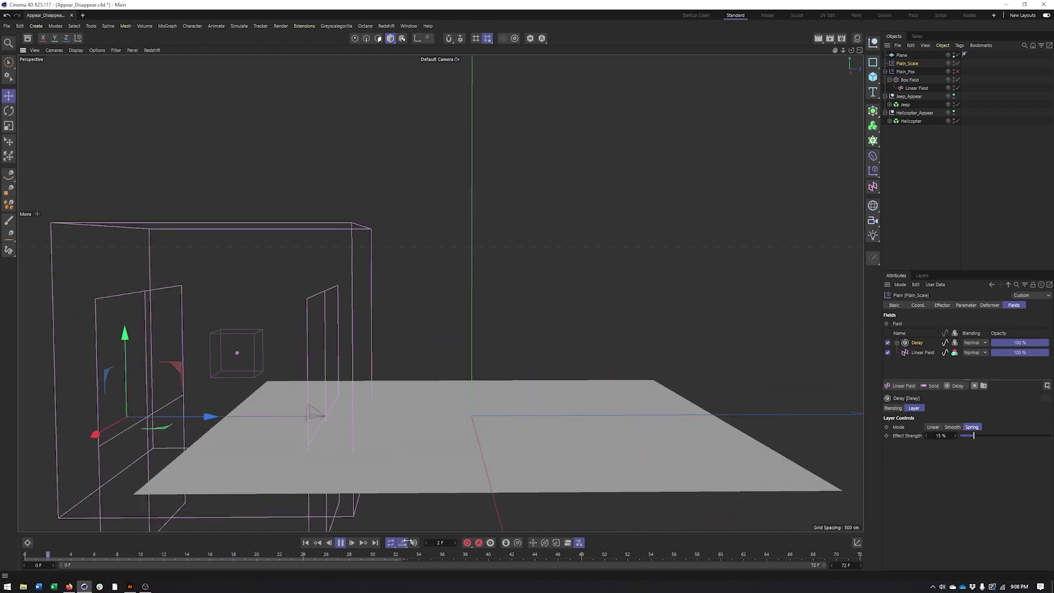
pyautogui.click(340, 542)
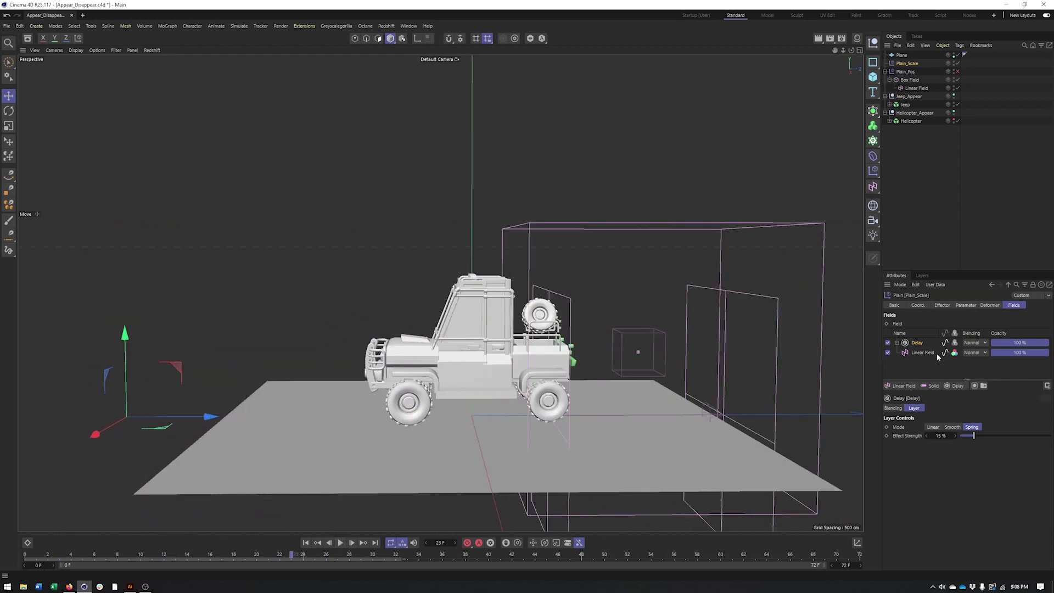
# - Try the Curve contour mode in the remapping of the Linear Field under Plain_Pos
pyautogui.click(967, 305)
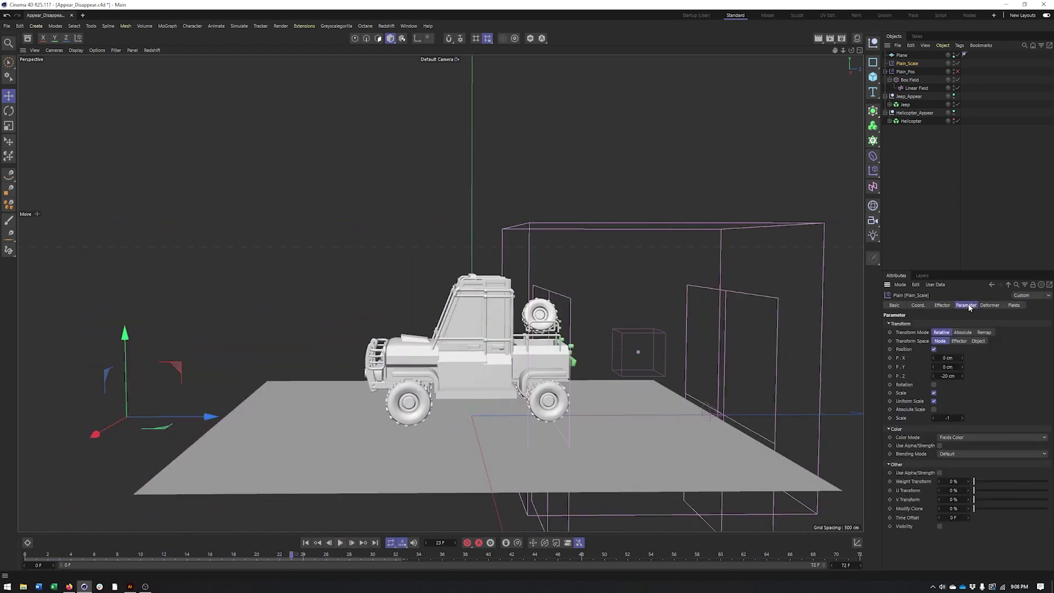
pyautogui.click(914, 89)
pyautogui.click(932, 469)
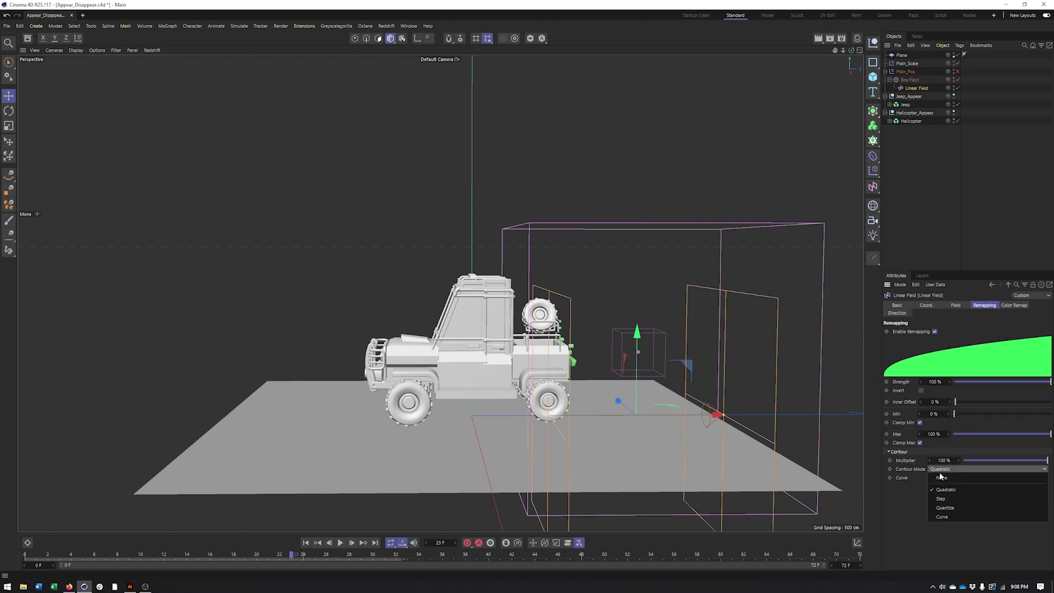
pyautogui.click(954, 515)
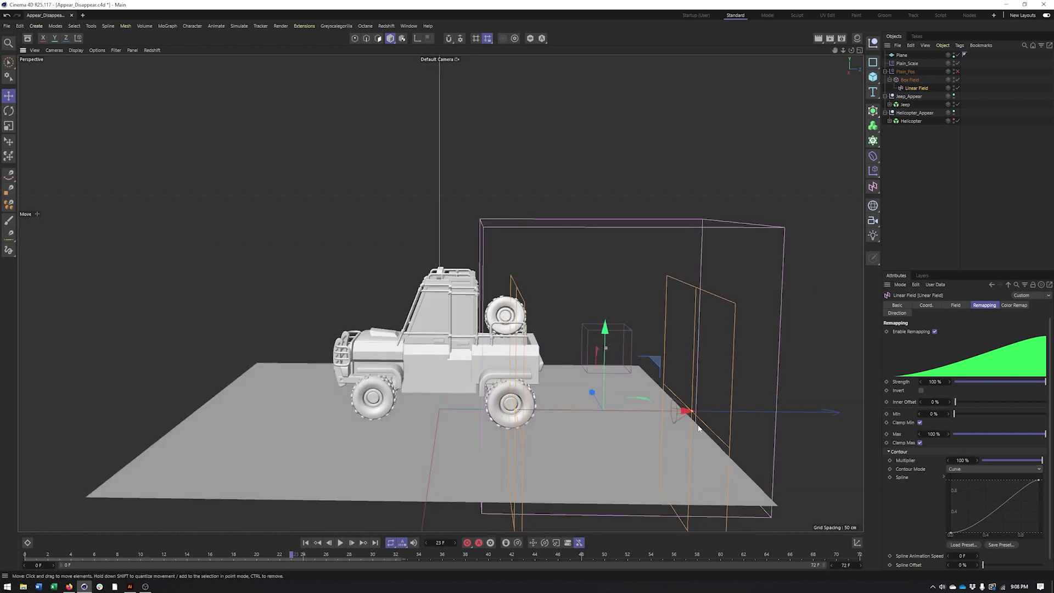
# - Undo the recent edits back through the contour change and the position offset added to Plain_Scale
pyautogui.hotkey('ctrl', 'z')
pyautogui.hotkey('ctrl', 'z')
pyautogui.hotkey('ctrl', 'z')
pyautogui.hotkey('ctrl', 'z')
pyautogui.hotkey('ctrl', 'z')
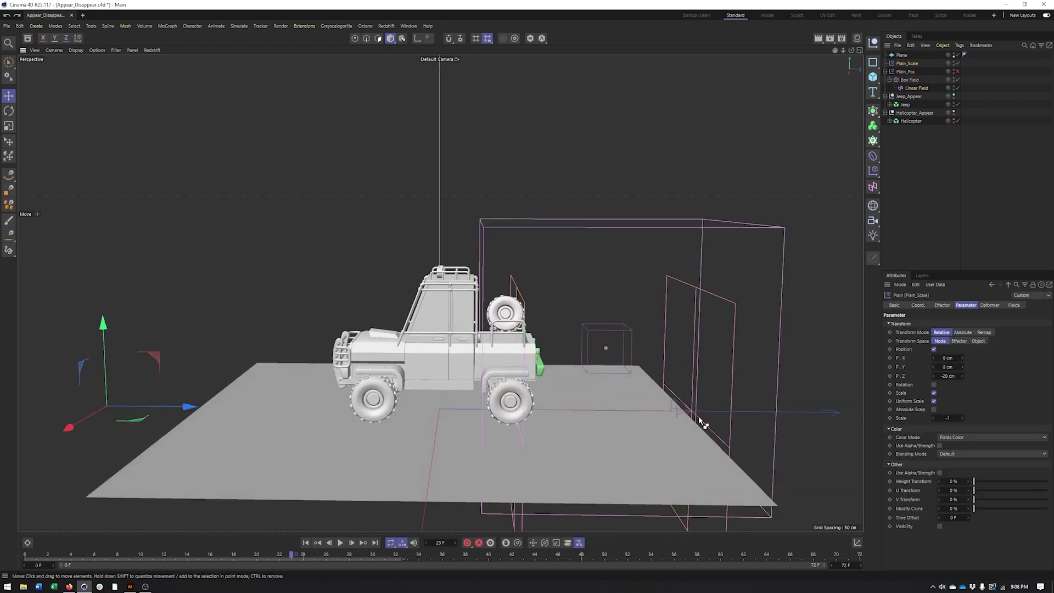
pyautogui.hotkey('ctrl', 'z')
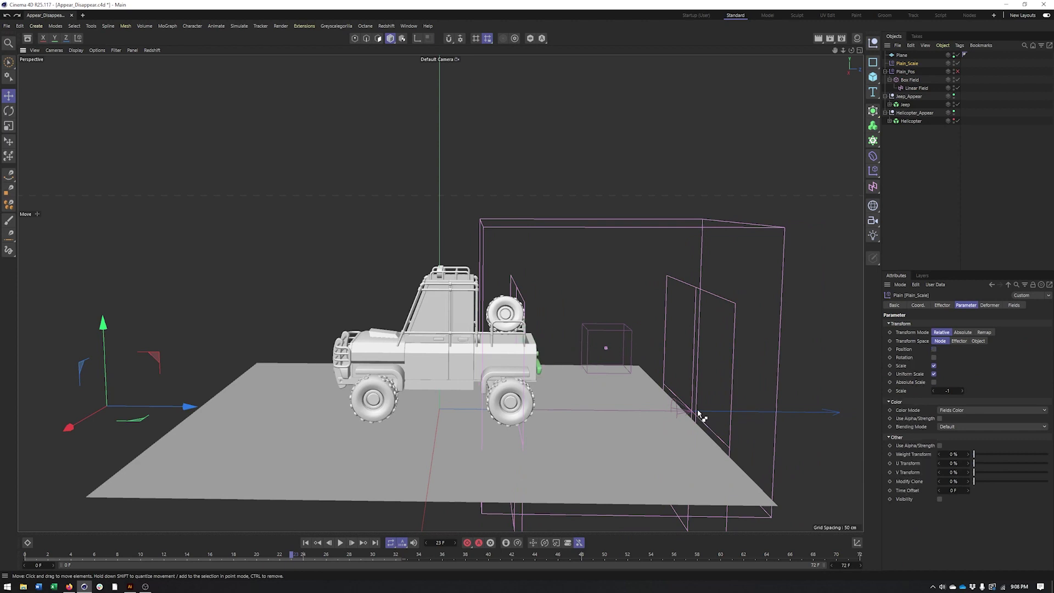
# - Play the animation from the first frame and examine from several angles how the jeep parts appear with the Linear Field's Quadratic contour
pyautogui.press('Down')
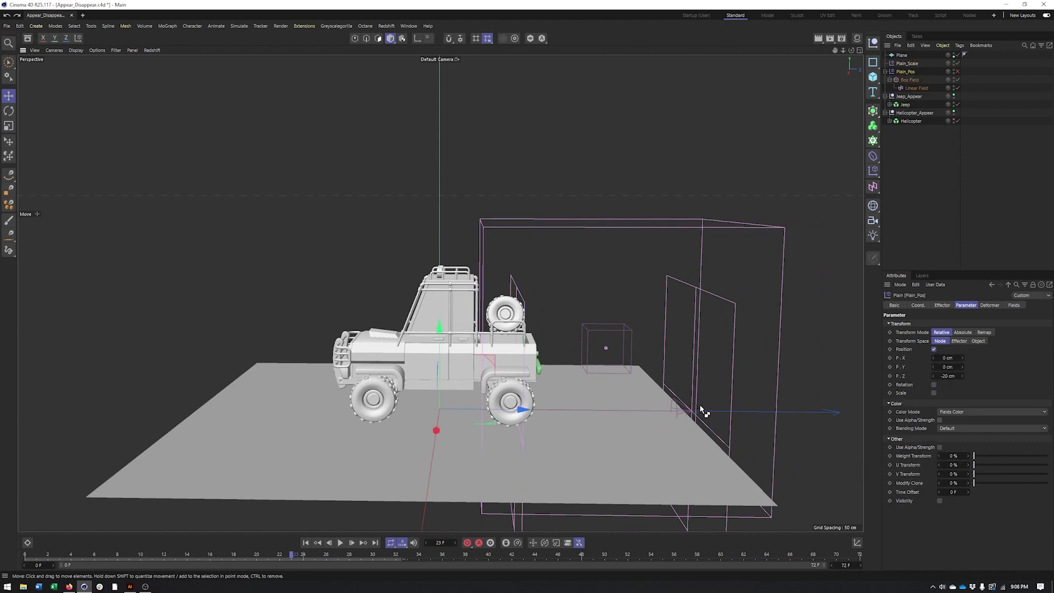
pyautogui.click(340, 542)
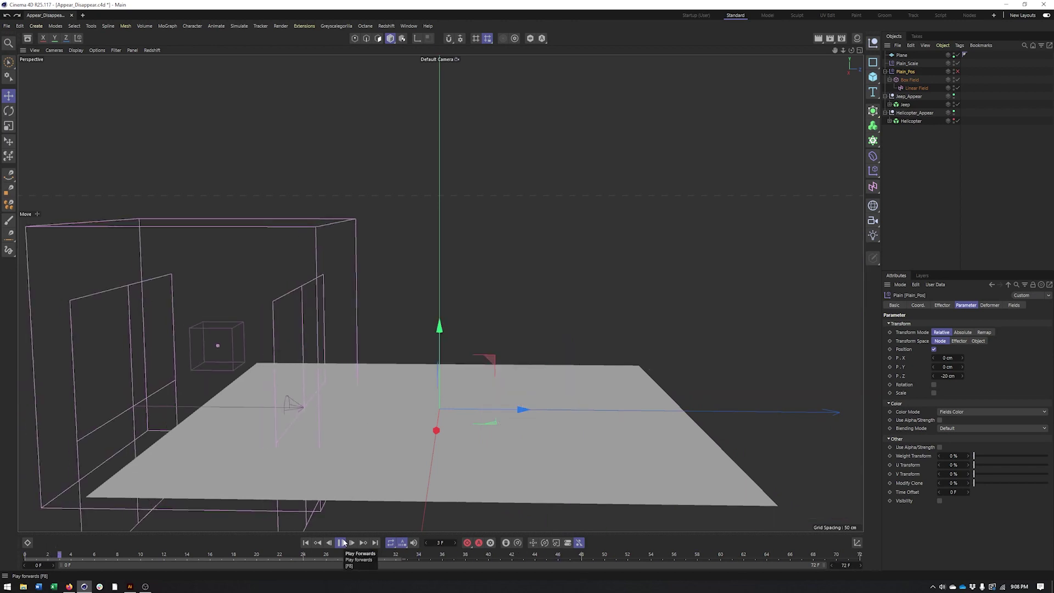
pyautogui.press('Down')
pyautogui.press('Down')
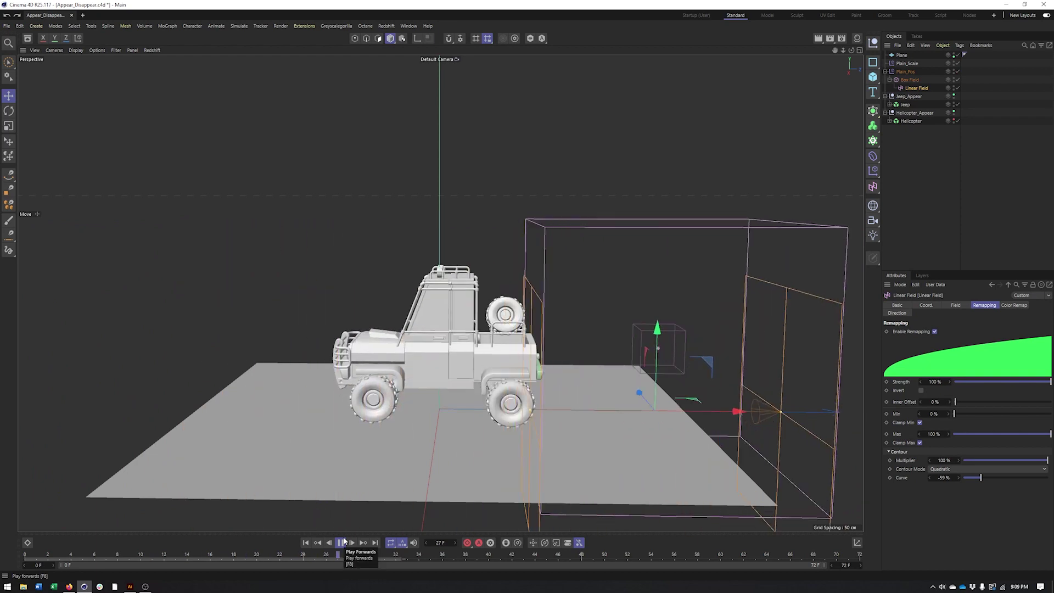
pyautogui.keyDown('alt'); pyautogui.moveTo(530, 284); pyautogui.dragTo(551, 280); pyautogui.keyUp('alt')
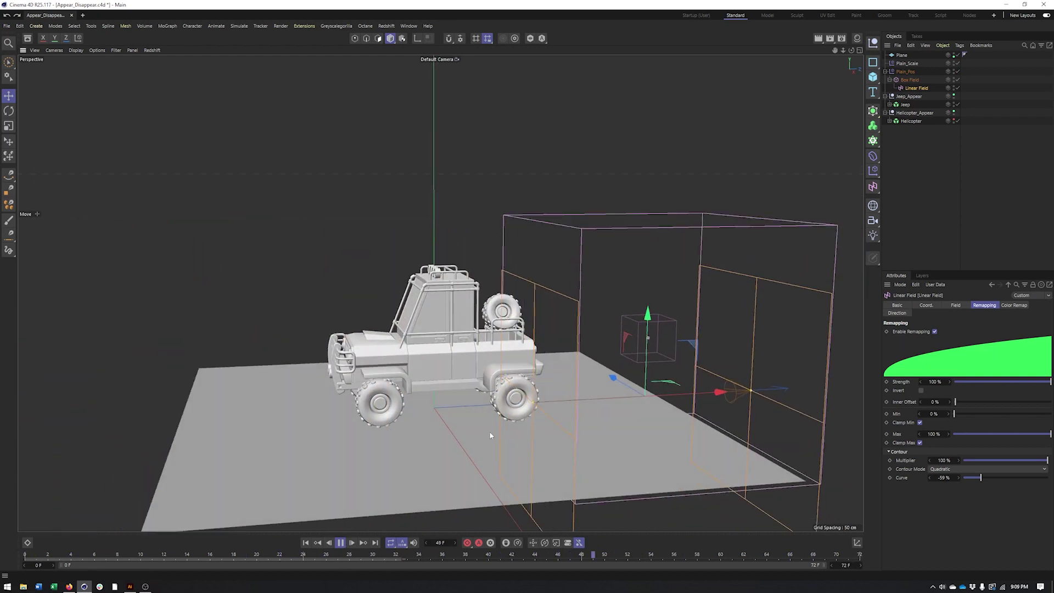
pyautogui.click(340, 542)
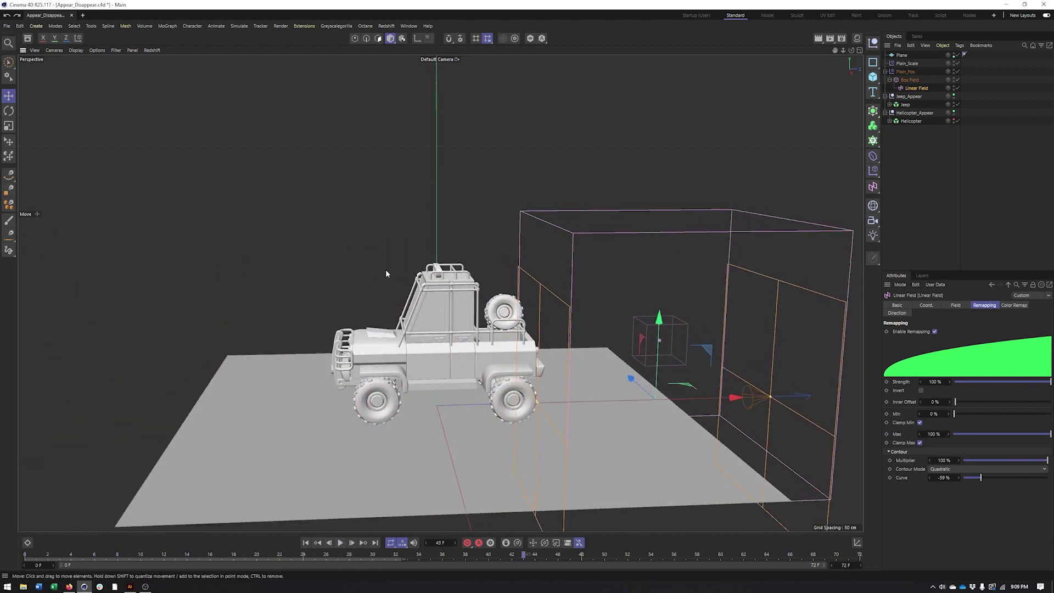
pyautogui.click(318, 542)
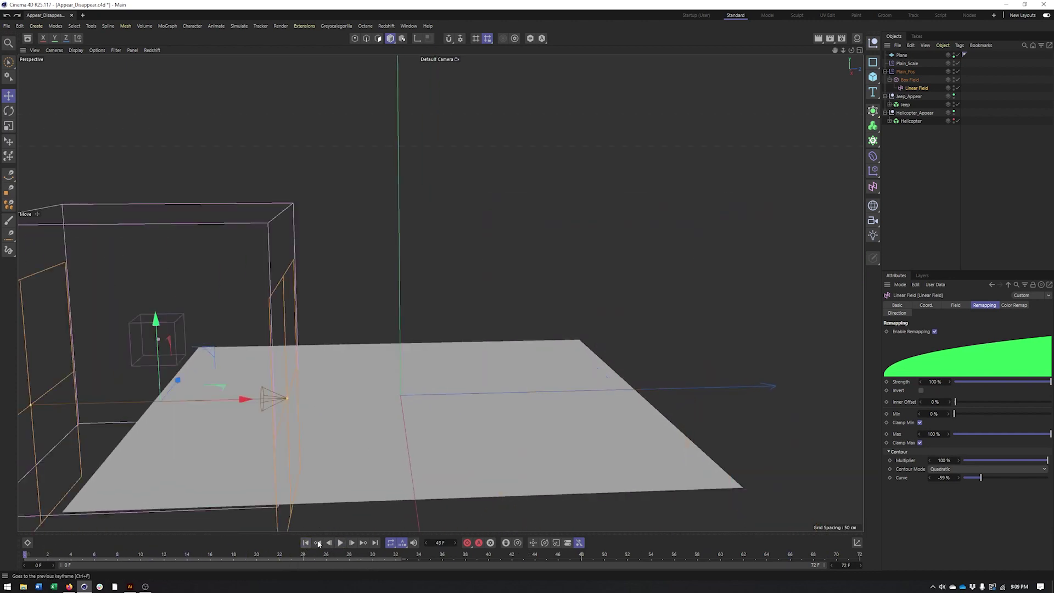
pyautogui.click(340, 542)
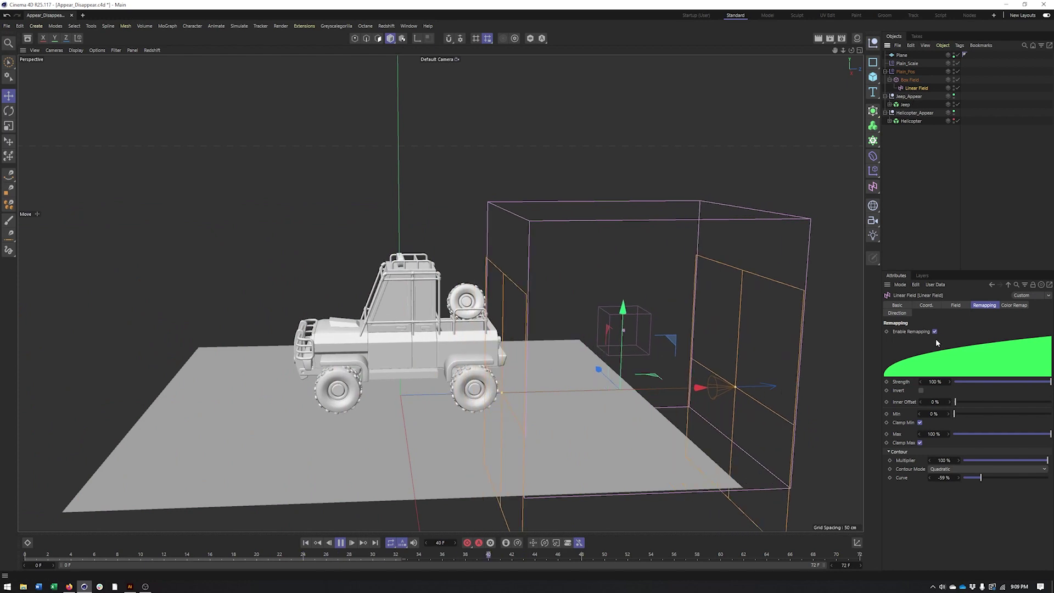
# - Invert the Linear Field's remapping during playback to compare the effect, turn the inversion off again and stop playback
pyautogui.click(921, 390)
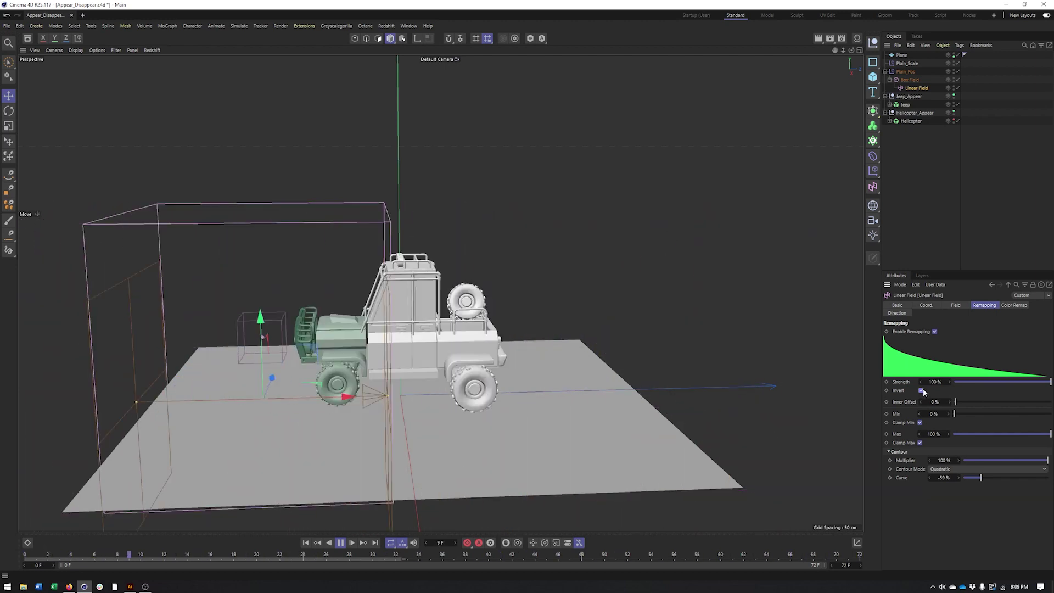
pyautogui.click(922, 390)
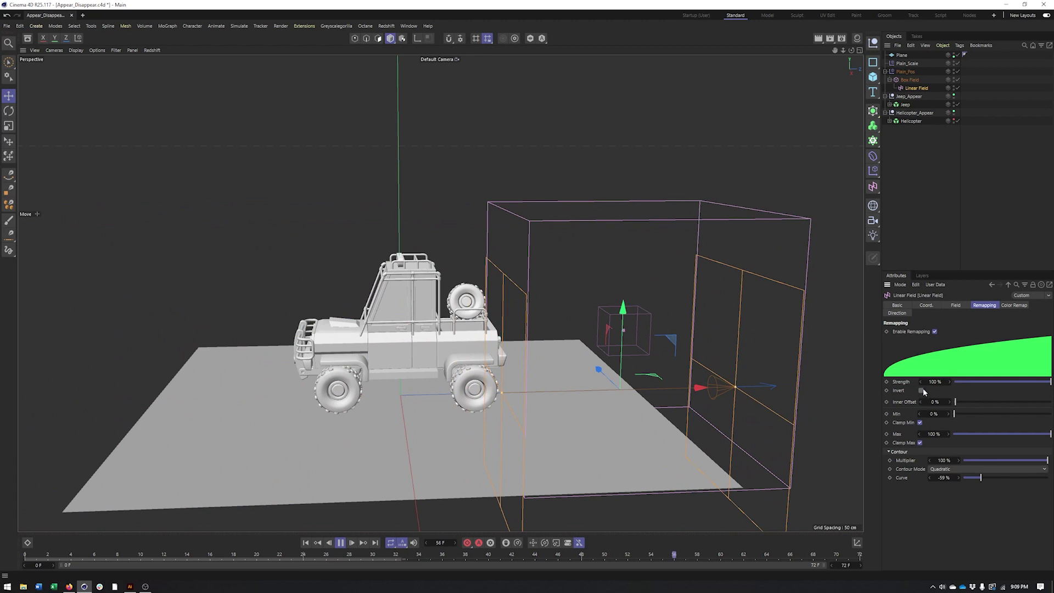
pyautogui.click(337, 545)
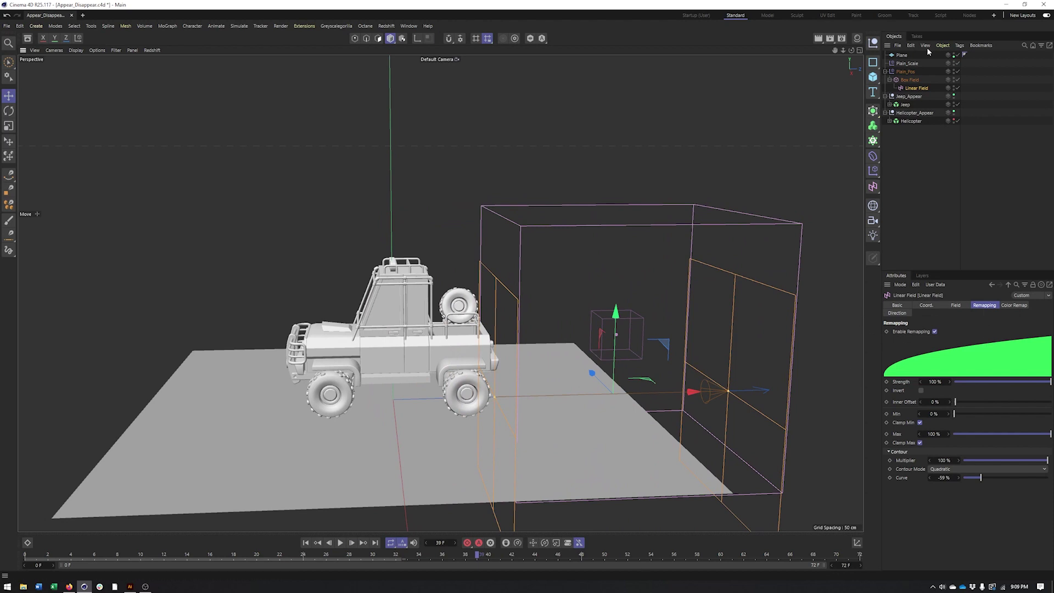
# - Try rotating the Linear Field under Plain_Pos to face the opposite direction, and undo the rotation
pyautogui.click(907, 64)
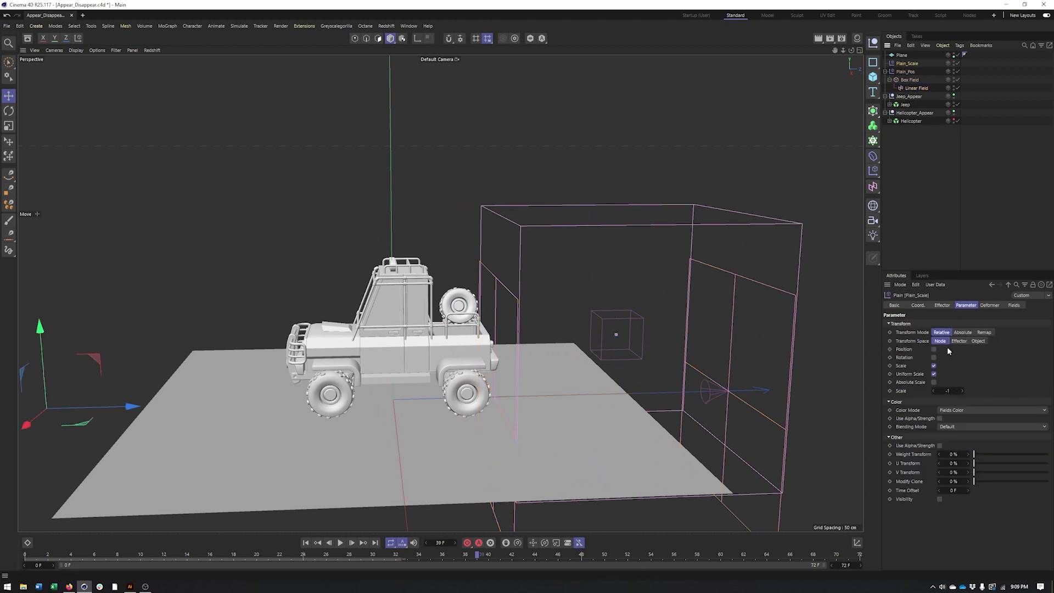
pyautogui.keyDown('alt'); pyautogui.moveTo(582, 321); pyautogui.dragTo(582, 314, button='middle'); pyautogui.keyUp('alt')
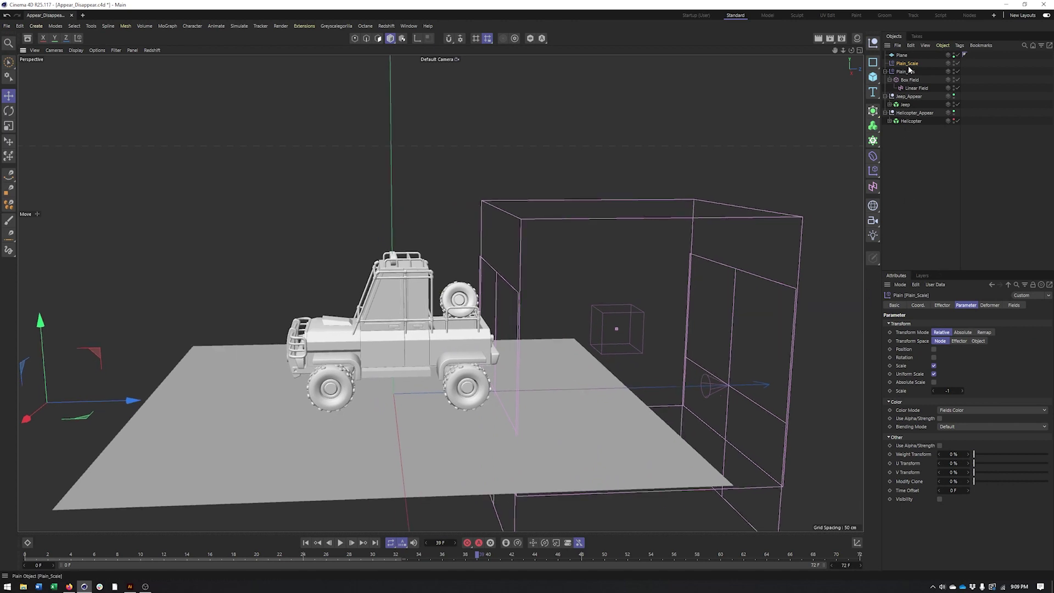
pyautogui.click(910, 72)
pyautogui.press('r')
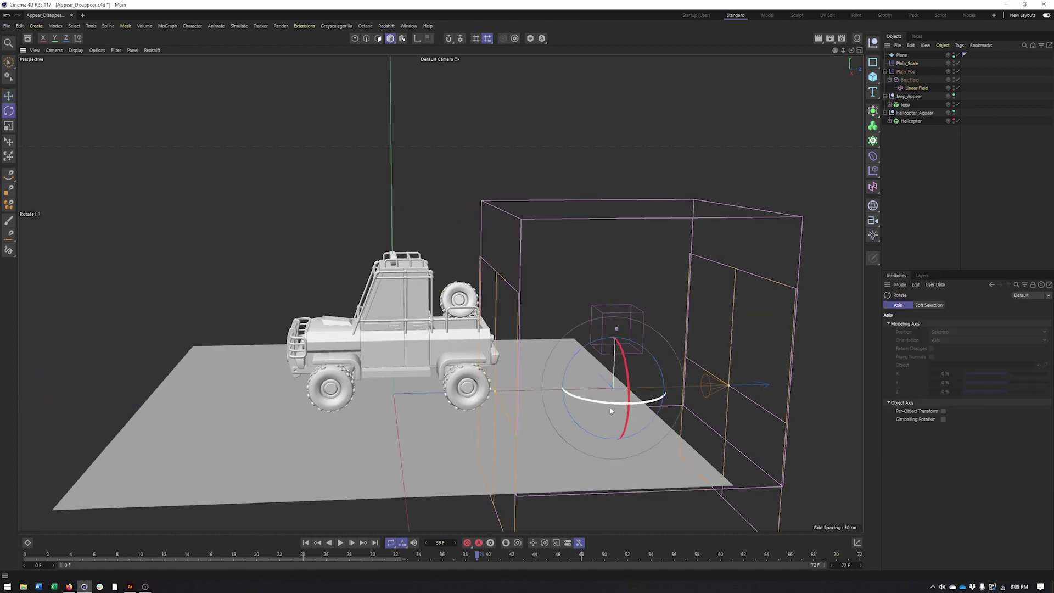
pyautogui.moveTo(607, 404); pyautogui.dragTo(638, 363)
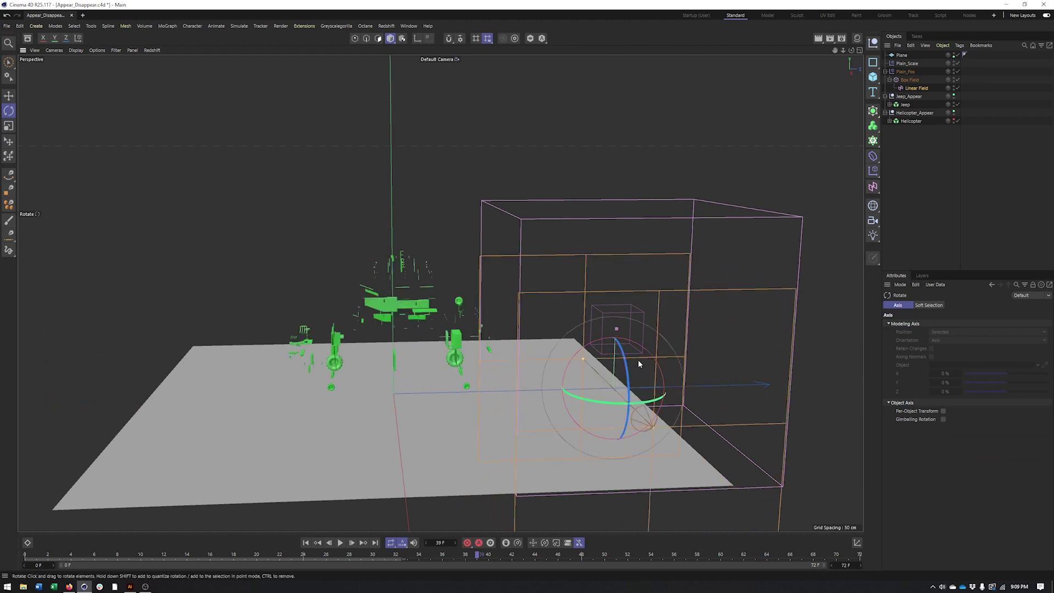
pyautogui.moveTo(643, 402); pyautogui.dragTo(662, 381)
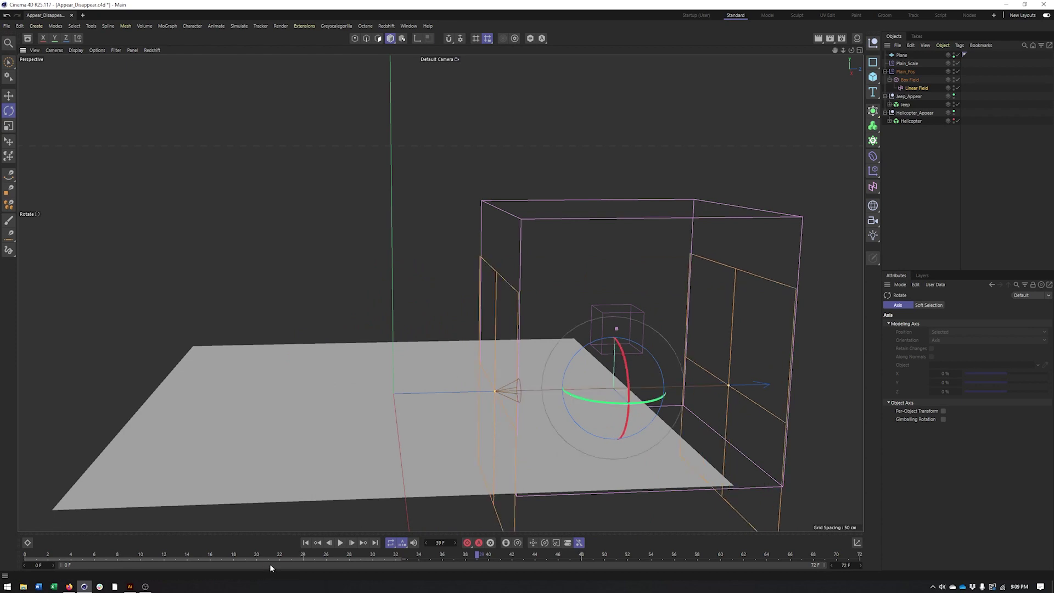
pyautogui.click(307, 543)
pyautogui.keyDown('alt'); pyautogui.moveTo(352, 507); pyautogui.dragTo(463, 492, button='middle'); pyautogui.keyUp('alt')
pyautogui.hotkey('ctrl', 'z')
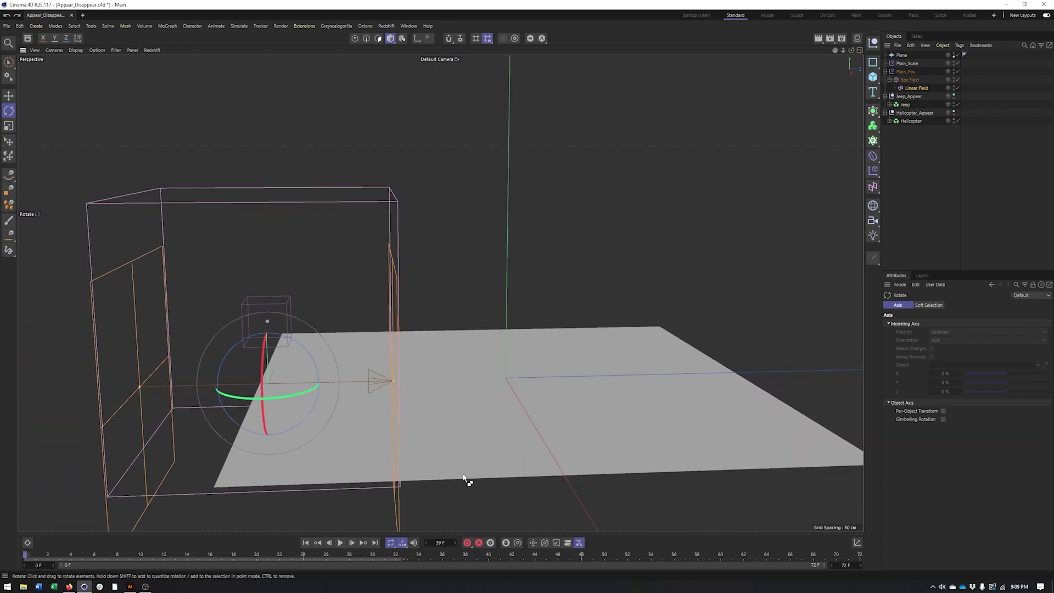
# - Play the jeep's appearance animation from another angle and return to the first frame
pyautogui.click(340, 543)
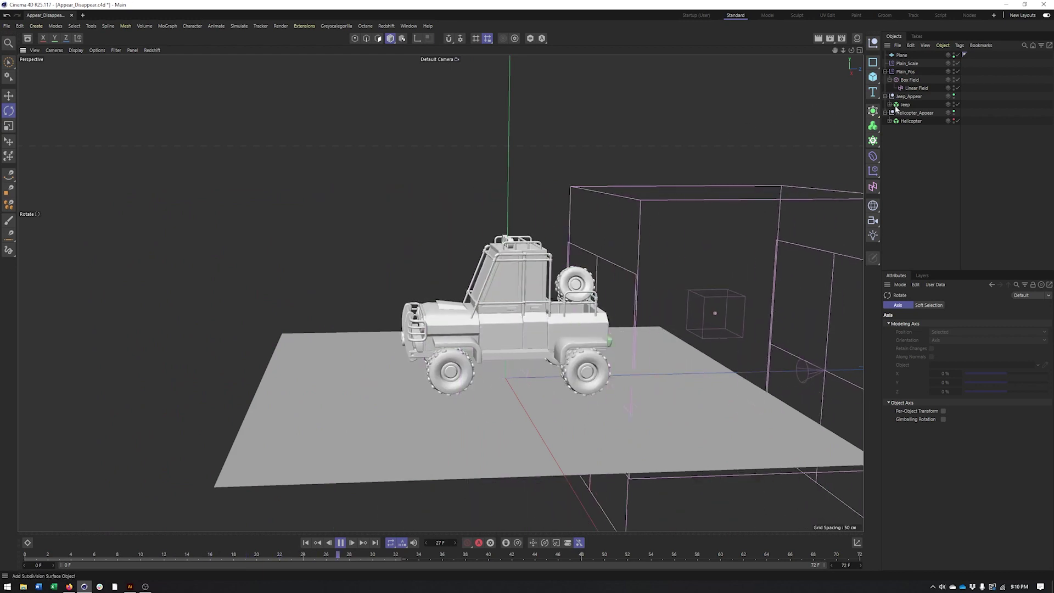
pyautogui.keyDown('alt'); pyautogui.moveTo(736, 131); pyautogui.dragTo(635, 213); pyautogui.keyUp('alt')
pyautogui.click(340, 543)
pyautogui.click(307, 541)
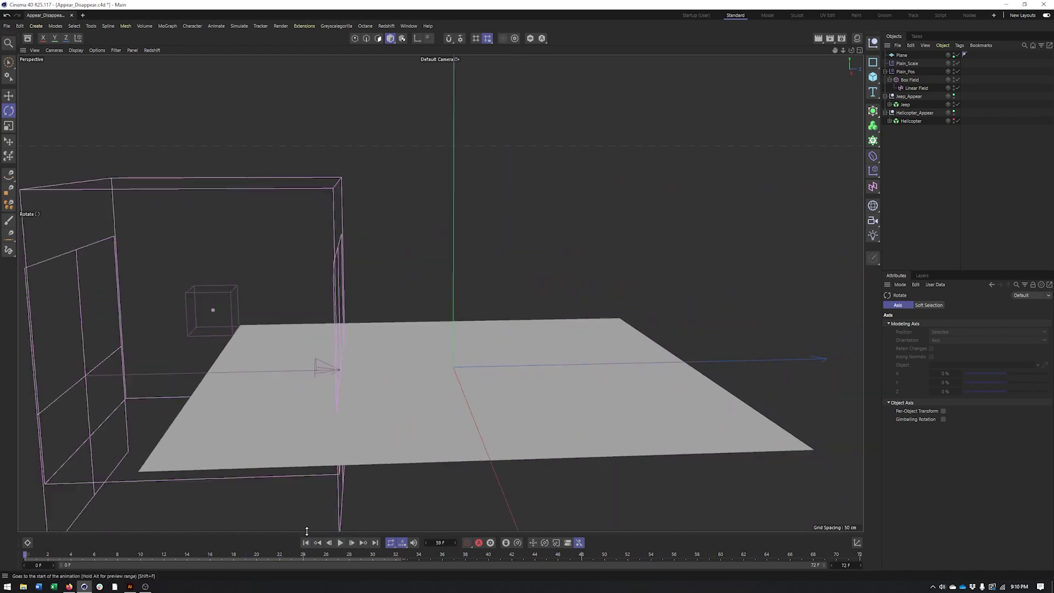
# - Hide the Jeep_Appear group and the Box Field under Plain_Pos in the viewport
pyautogui.keyDown('alt'); pyautogui.moveTo(714, 239); pyautogui.dragTo(608, 259, button='middle'); pyautogui.keyUp('alt')
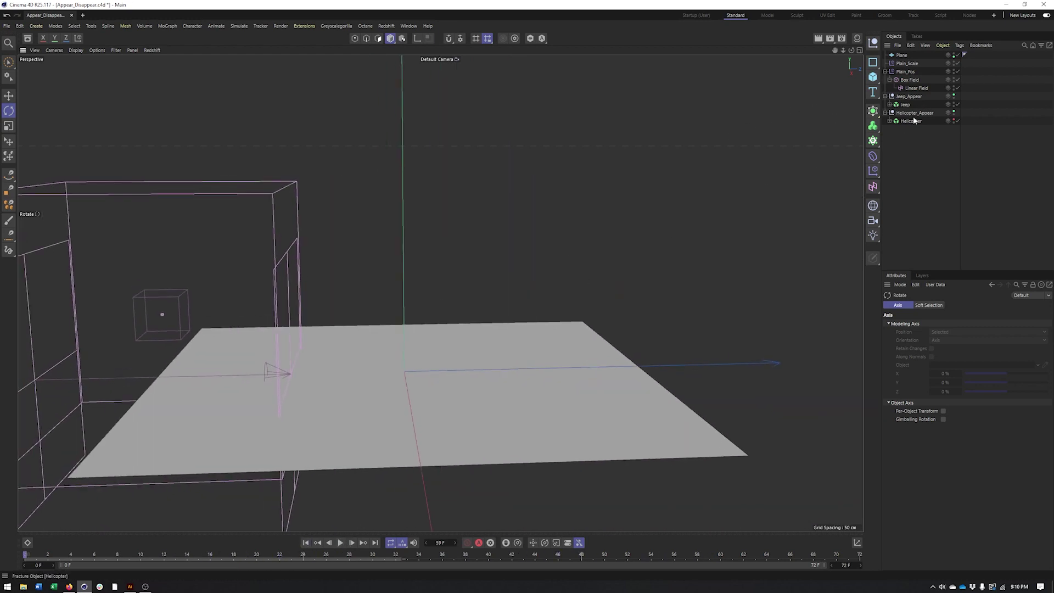
pyautogui.keyDown('alt'); pyautogui.moveTo(391, 356); pyautogui.dragTo(442, 336); pyautogui.keyUp('alt')
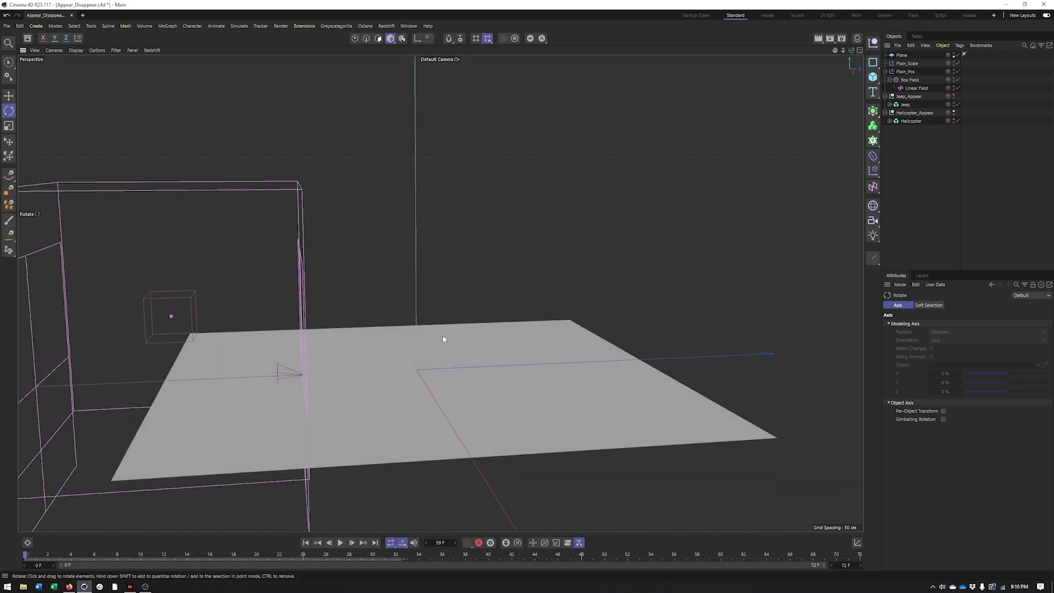
pyautogui.click(954, 80)
# - Duplicate Plain_Scale and Plain_Pos with its fields below the helicopter, and assign both copies as effectors of the Helicopter fracture object
pyautogui.click(906, 72)
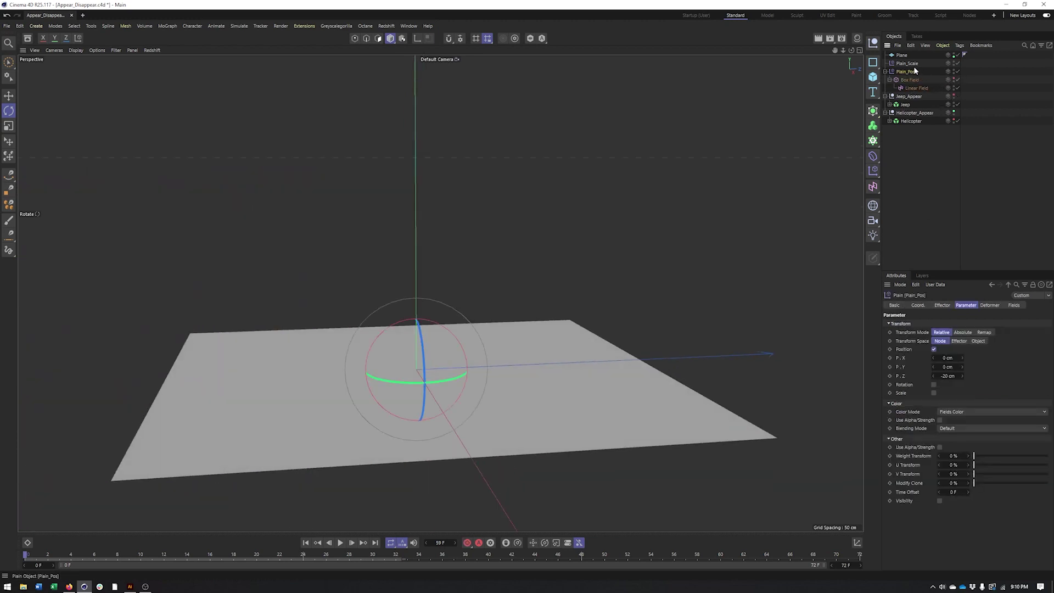
pyautogui.keyDown('ctrl'); pyautogui.click(910, 64); pyautogui.keyUp('ctrl')
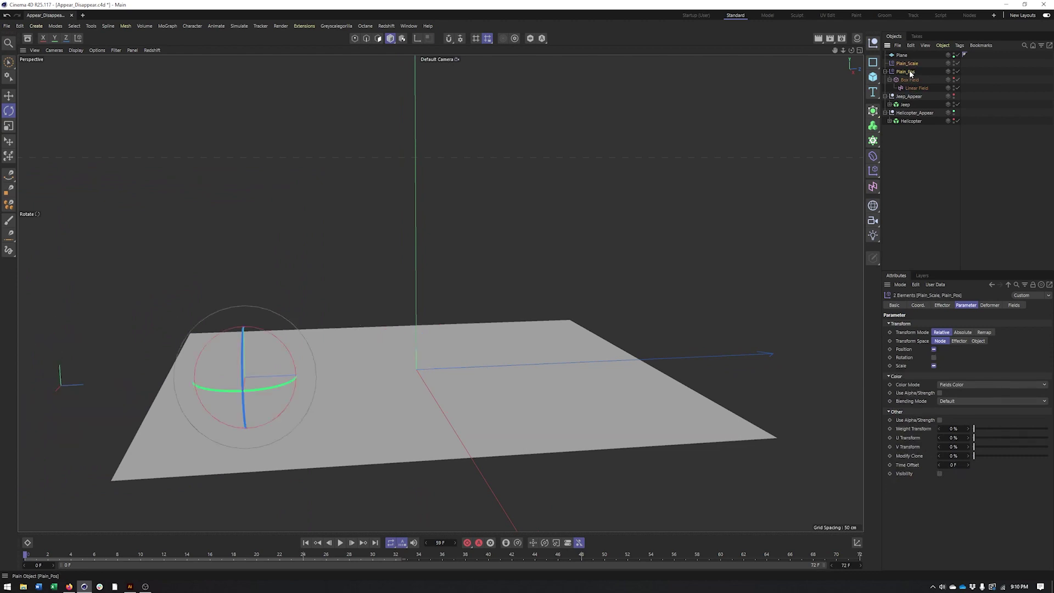
pyautogui.keyDown('ctrl'); pyautogui.moveTo(905, 132); pyautogui.dragTo(905, 131); pyautogui.keyUp('ctrl')
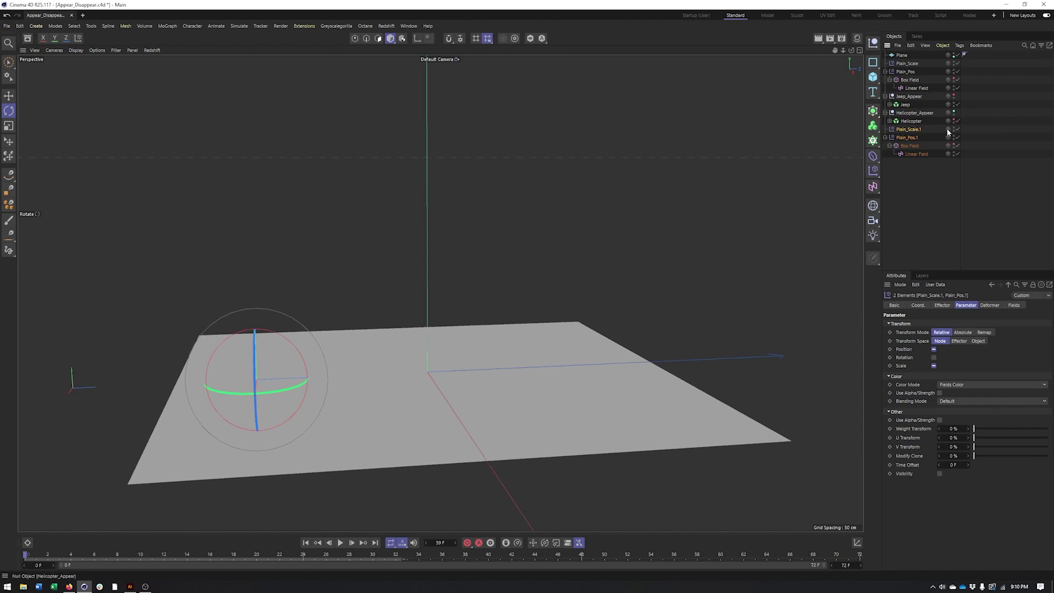
pyautogui.click(911, 121)
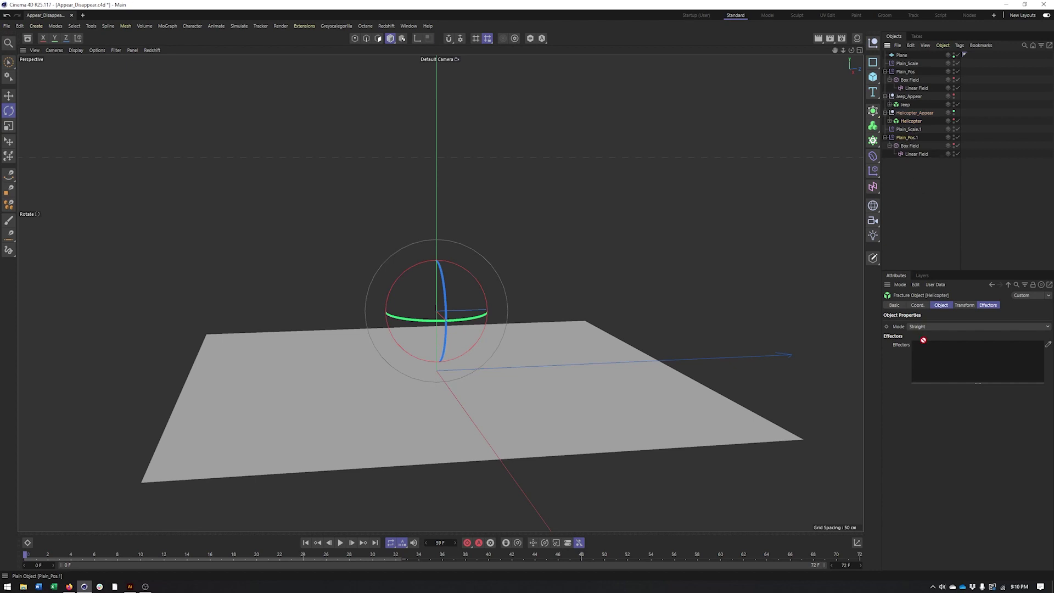
pyautogui.moveTo(935, 359); pyautogui.dragTo(932, 355)
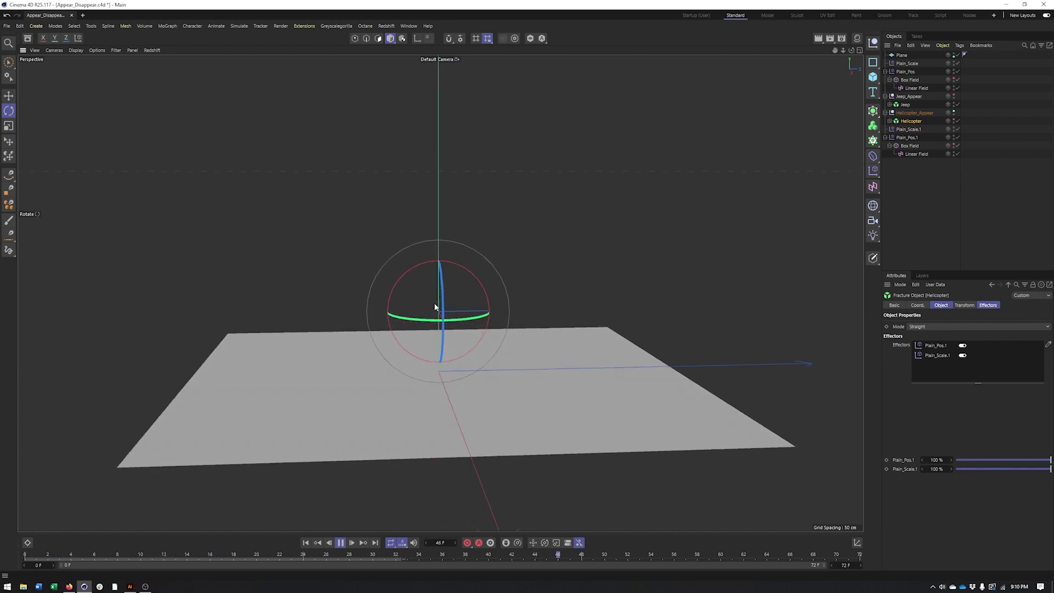
# - Make the Helicopter and its duplicated Box Field visible, and stop playback to inspect the tail parts still affected
pyautogui.click(954, 120)
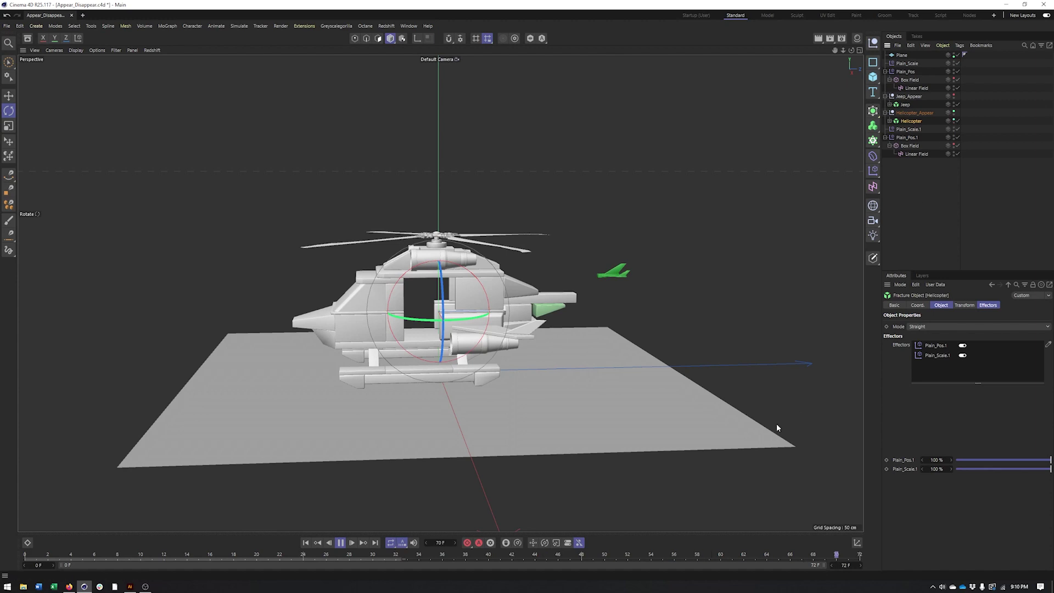
pyautogui.click(954, 145)
pyautogui.click(341, 543)
pyautogui.keyDown('alt'); pyautogui.moveTo(637, 341); pyautogui.dragTo(604, 329); pyautogui.keyUp('alt')
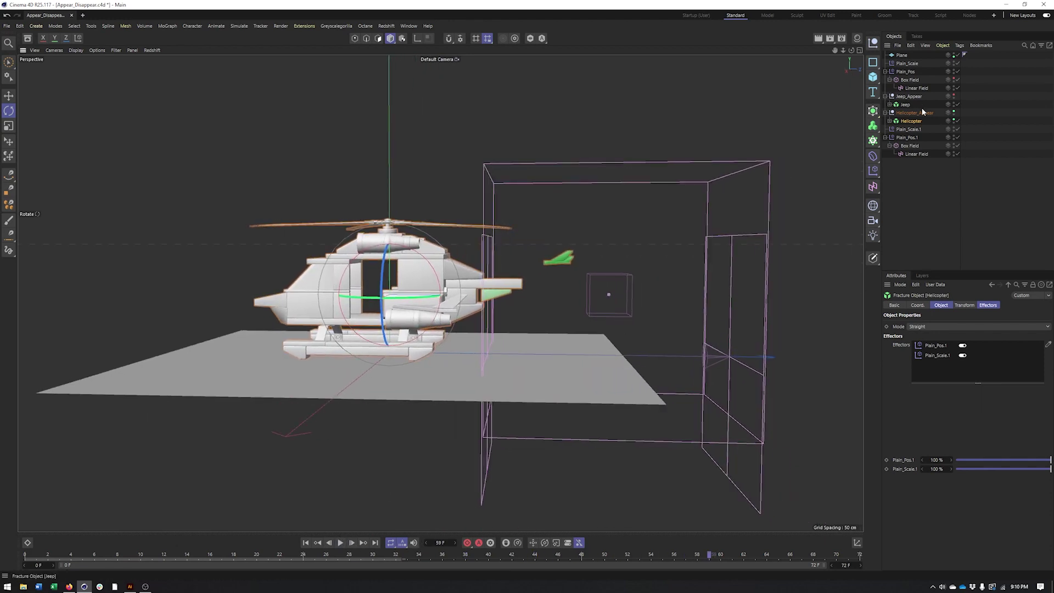
# - At frame 30, move the helicopter's Box Field along its Z axis farther beyond the helicopter's tail
pyautogui.click(908, 146)
pyautogui.keyDown('alt'); pyautogui.moveTo(549, 380); pyautogui.dragTo(488, 370); pyautogui.keyUp('alt')
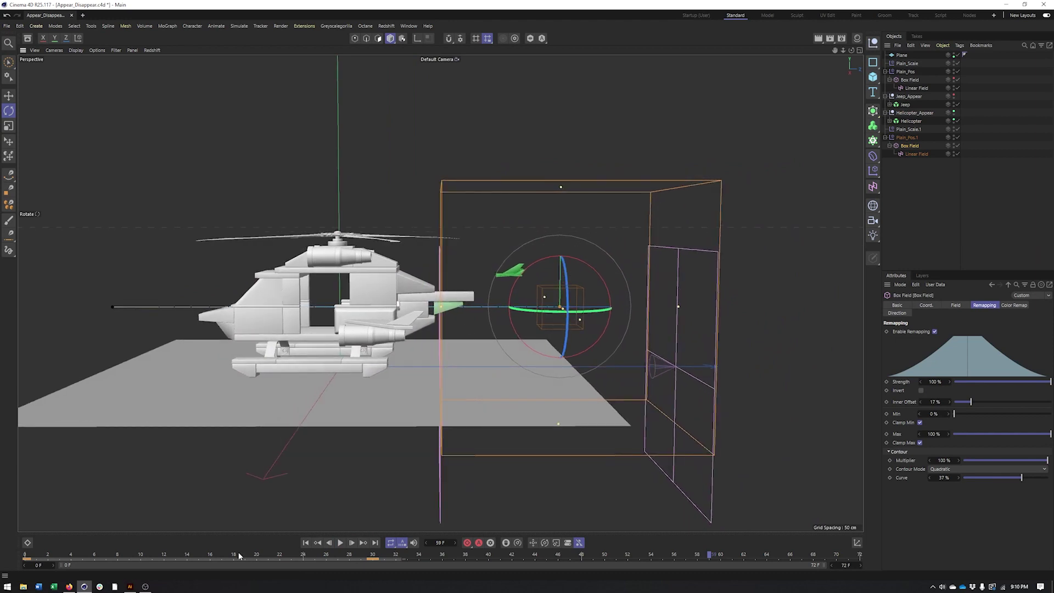
pyautogui.click(371, 559)
pyautogui.press('e')
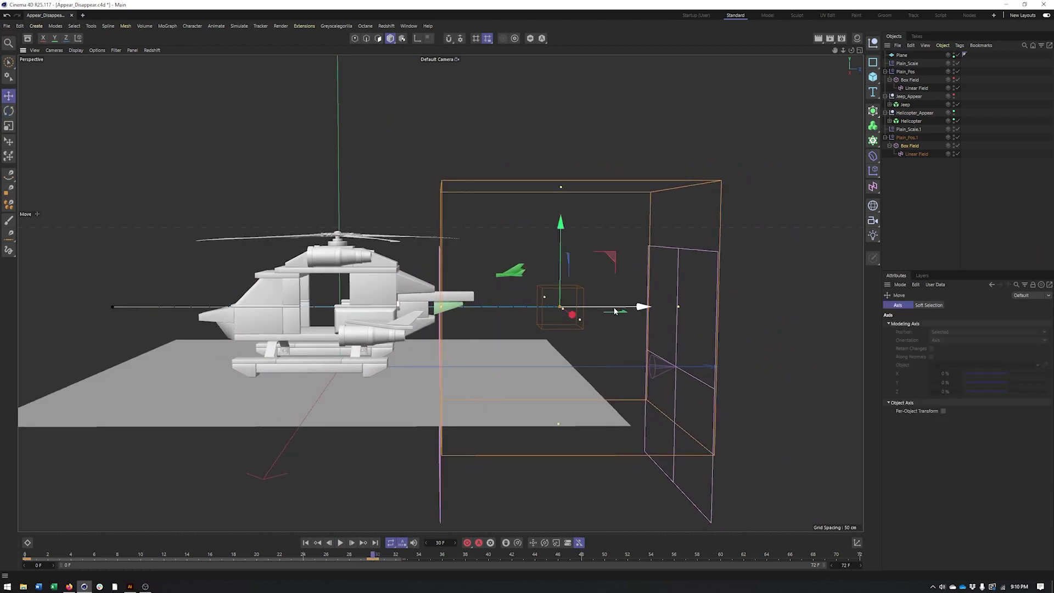
pyautogui.moveTo(615, 311); pyautogui.dragTo(714, 308)
pyautogui.keyDown('alt'); pyautogui.moveTo(618, 350); pyautogui.dragTo(595, 349); pyautogui.keyUp('alt')
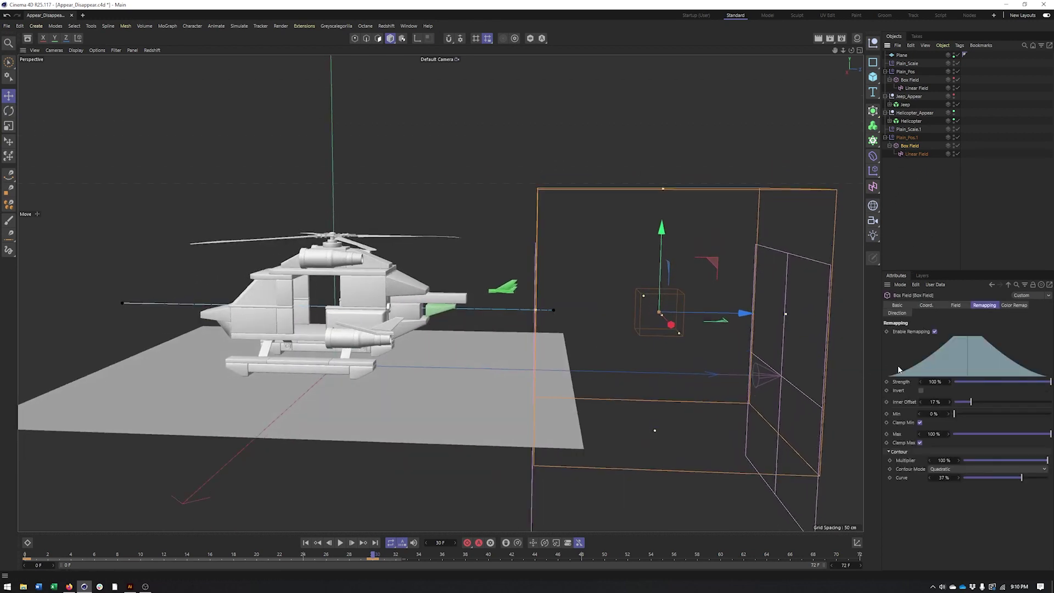
# - Disable the Delay layer in the fields of the helicopter's Plain_Pos.1 effector
pyautogui.click(928, 306)
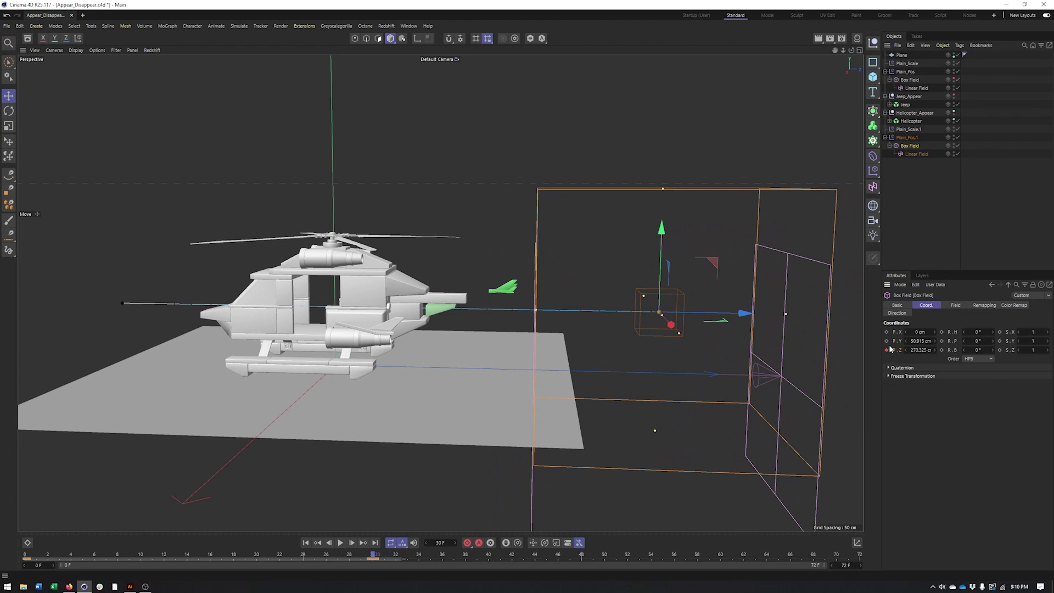
pyautogui.click(909, 138)
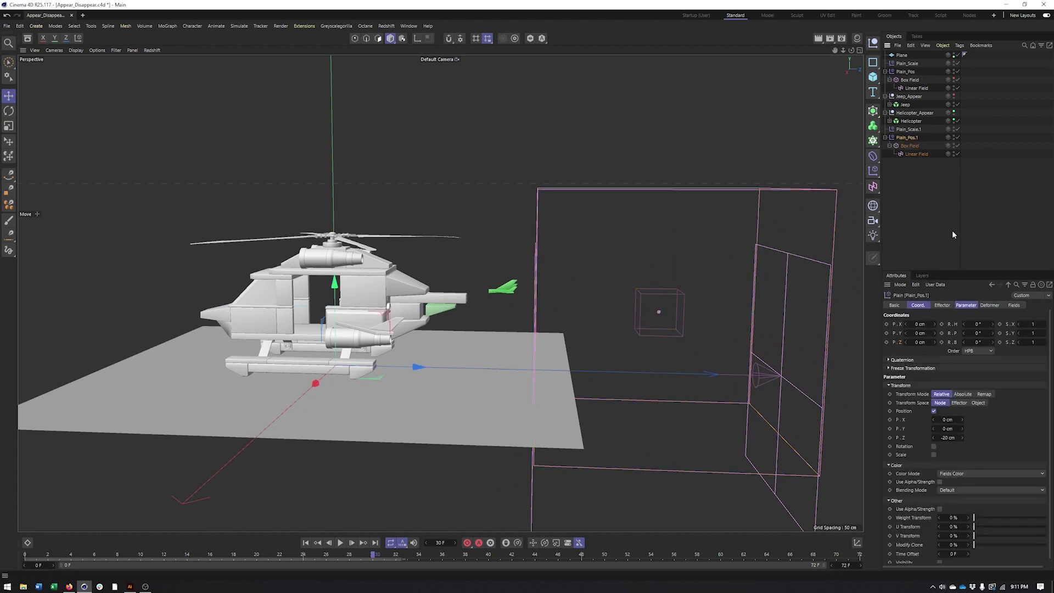
pyautogui.click(1013, 305)
pyautogui.click(887, 343)
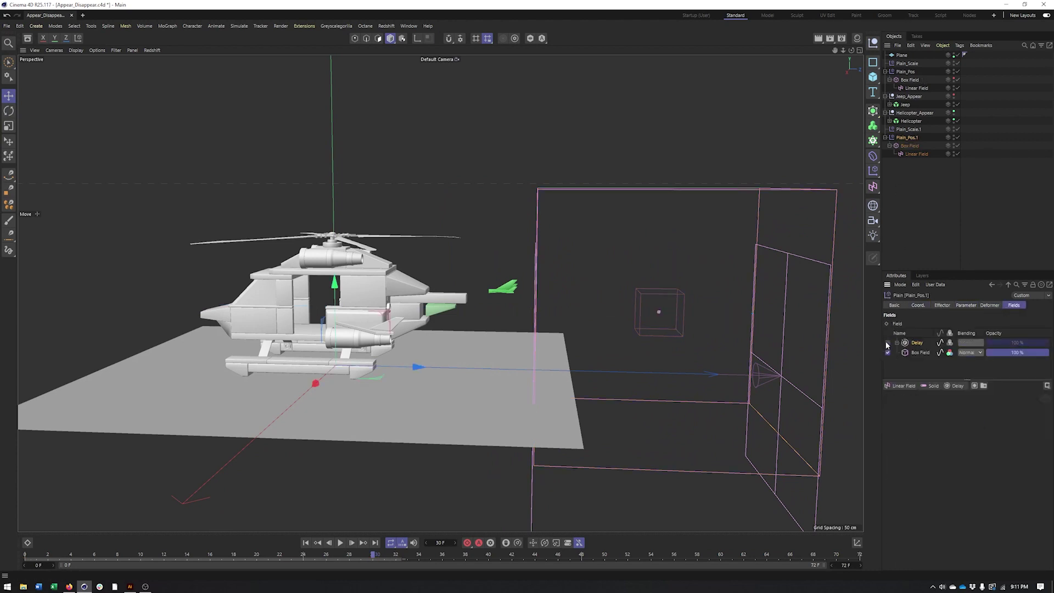
# - Examine Plain_Scale.1's field and the Helicopter's effector list, and compare the model with the fracture object switched off and on
pyautogui.click(907, 130)
pyautogui.click(912, 343)
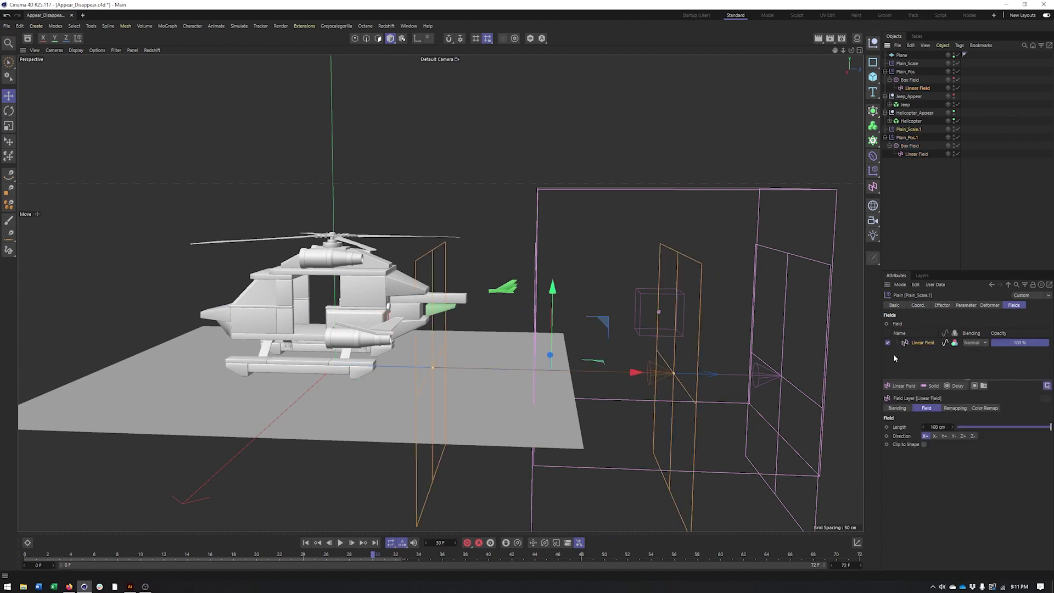
pyautogui.click(911, 122)
pyautogui.click(994, 307)
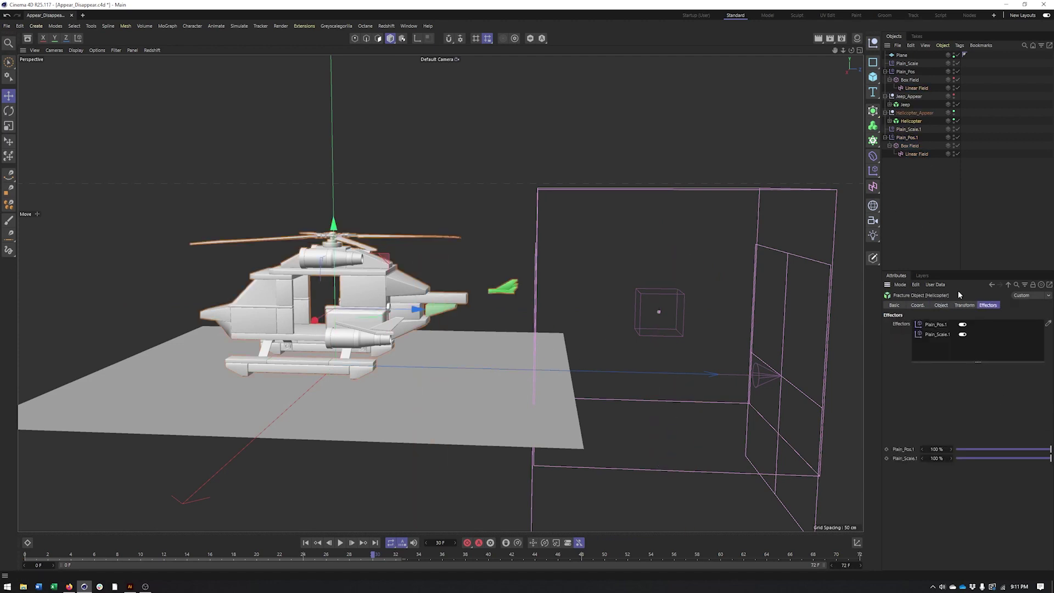
pyautogui.keyDown('alt'); pyautogui.moveTo(631, 360); pyautogui.dragTo(683, 370, button='middle'); pyautogui.keyUp('alt')
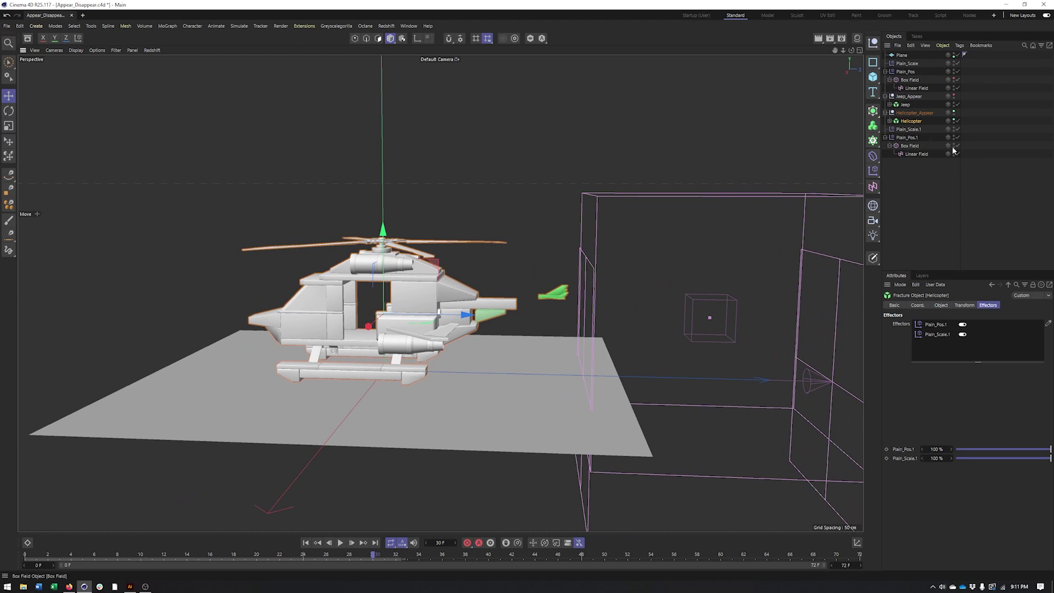
pyautogui.click(956, 122)
pyautogui.scroll(-3, 569, 349)
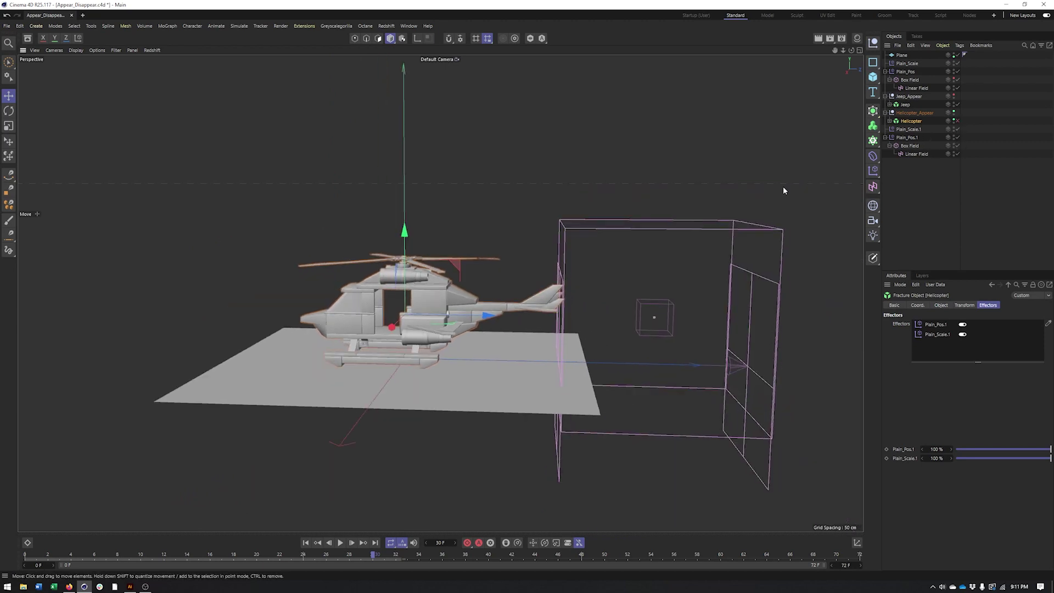
pyautogui.click(908, 137)
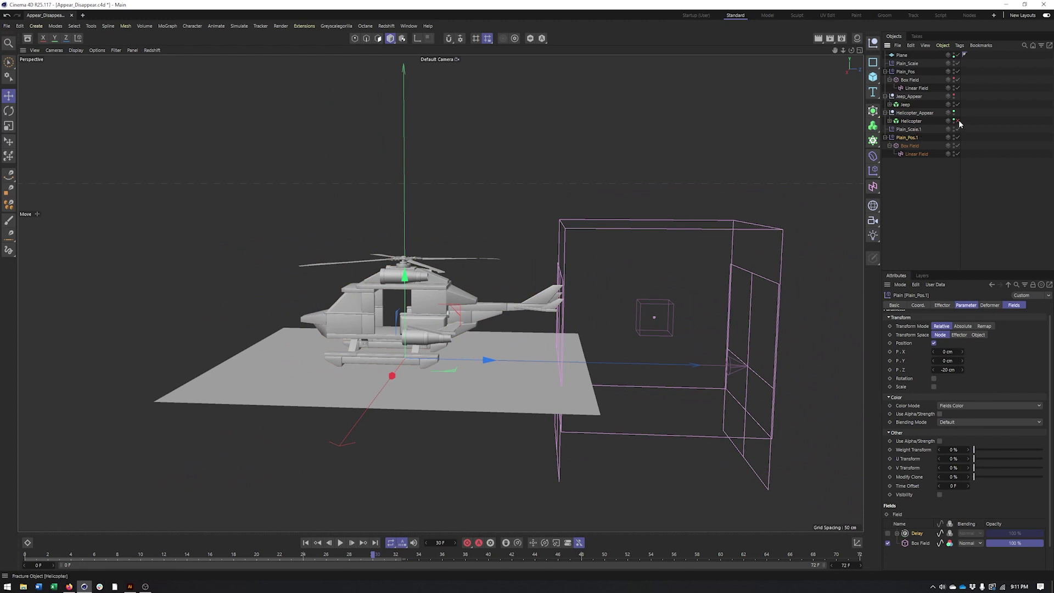
pyautogui.click(959, 125)
# - Try moving the helicopter's Linear Field toward the tail and its Box Field farther away, undoing each move
pyautogui.click(917, 154)
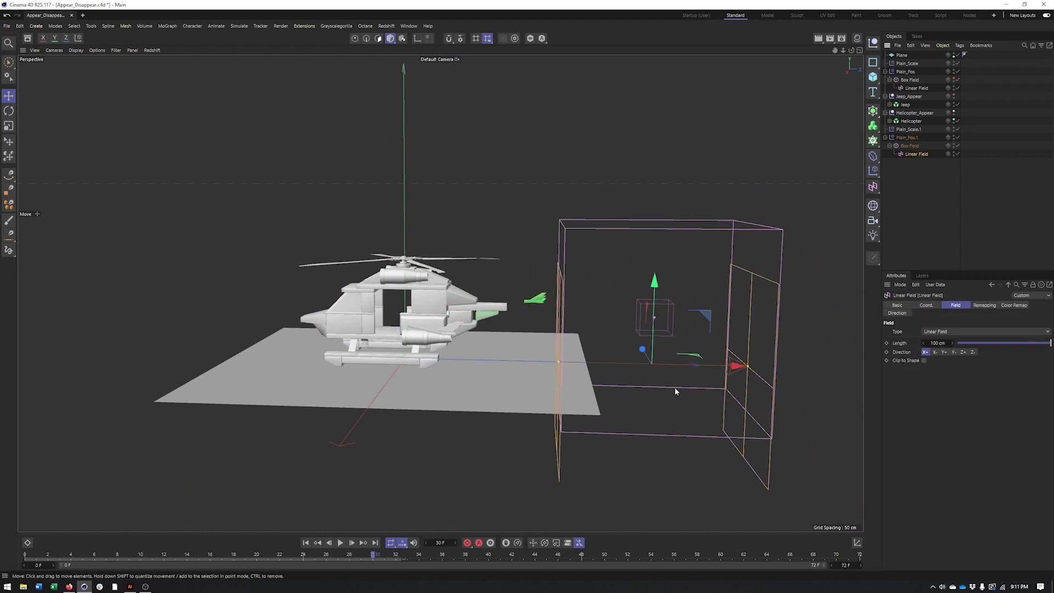
pyautogui.moveTo(702, 364); pyautogui.dragTo(592, 364)
pyautogui.hotkey('ctrl', 'z')
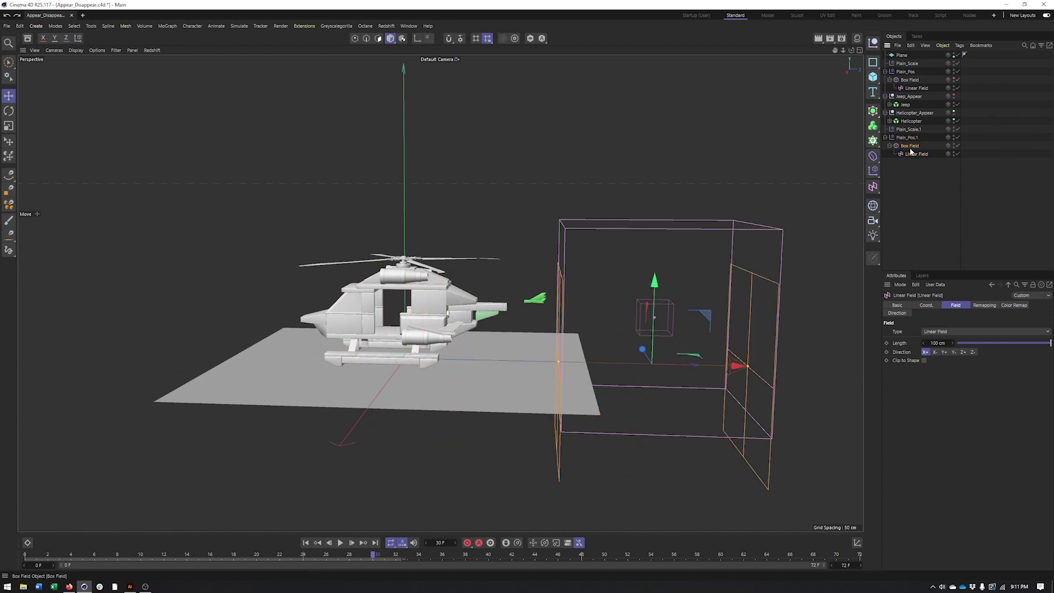
pyautogui.click(912, 147)
pyautogui.moveTo(738, 321); pyautogui.dragTo(780, 331)
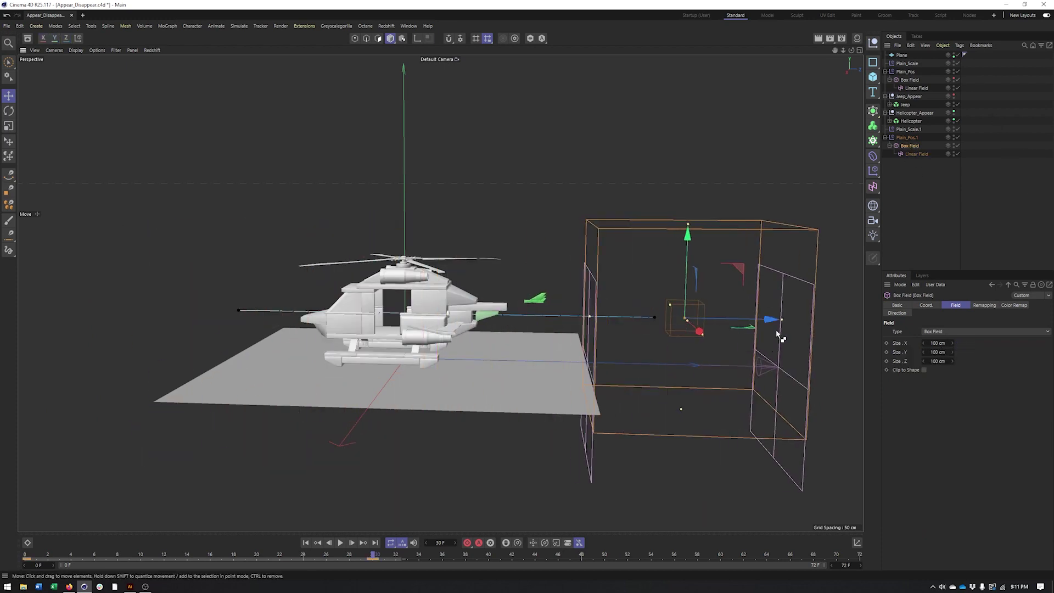
pyautogui.hotkey('ctrl', 'z')
# - Toggle the Helicopter fracture object off and on, and examine the tail piece Cube.056 against the Box Field's boundary
pyautogui.click(911, 121)
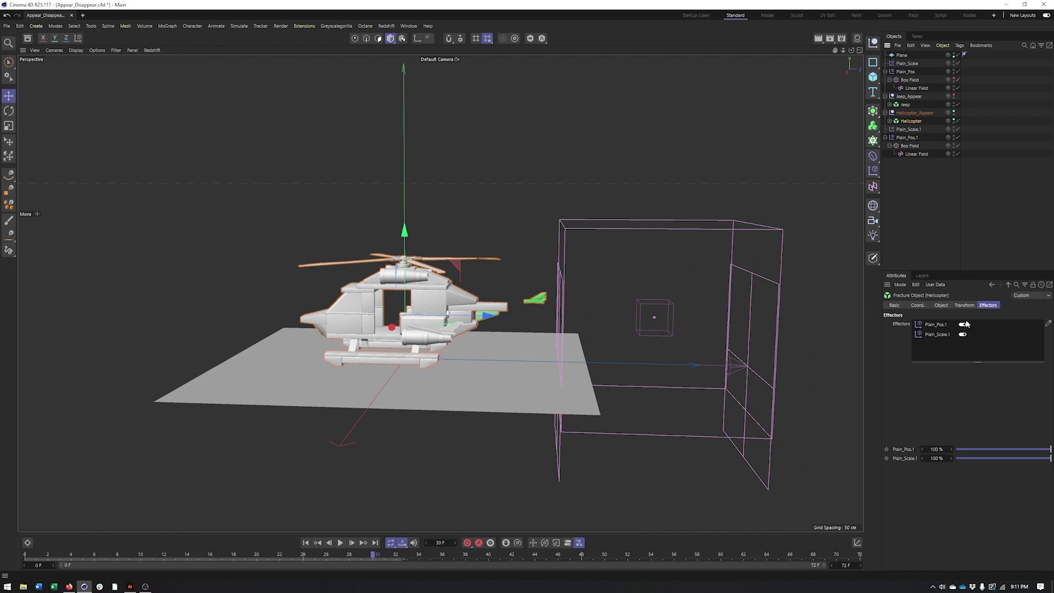
pyautogui.keyDown('alt'); pyautogui.moveTo(693, 366); pyautogui.dragTo(661, 381); pyautogui.keyUp('alt')
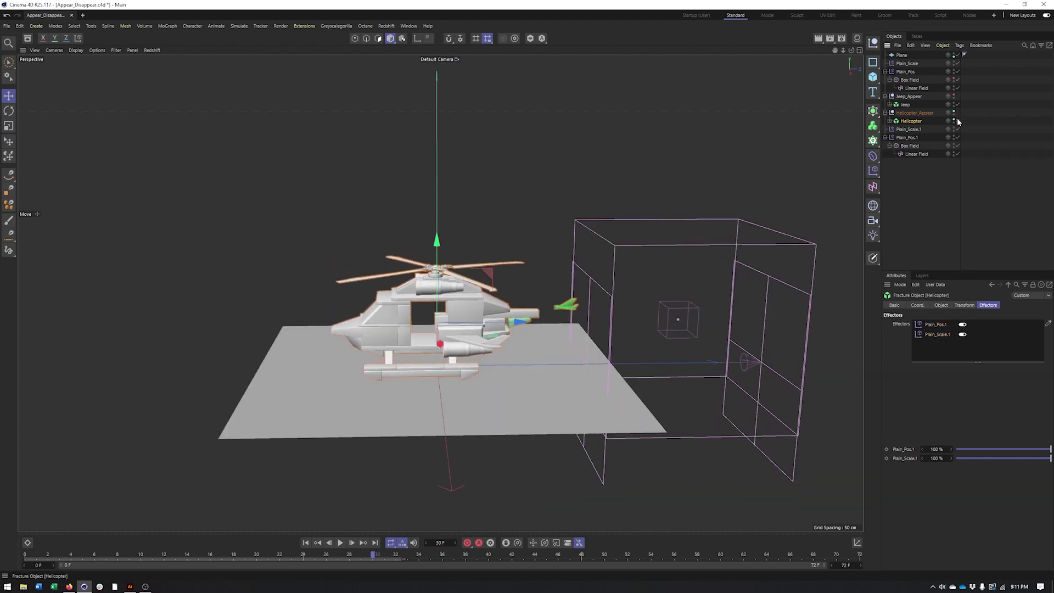
pyautogui.click(958, 121)
pyautogui.click(958, 120)
pyautogui.click(958, 121)
pyautogui.moveTo(620, 337)
pyautogui.keyDown('alt'); pyautogui.mouseDown()
pyautogui.moveTo(657, 318)
pyautogui.moveTo(651, 343)
pyautogui.moveTo(620, 348)
pyautogui.mouseUp(); pyautogui.keyUp('alt')
pyautogui.click(526, 318)
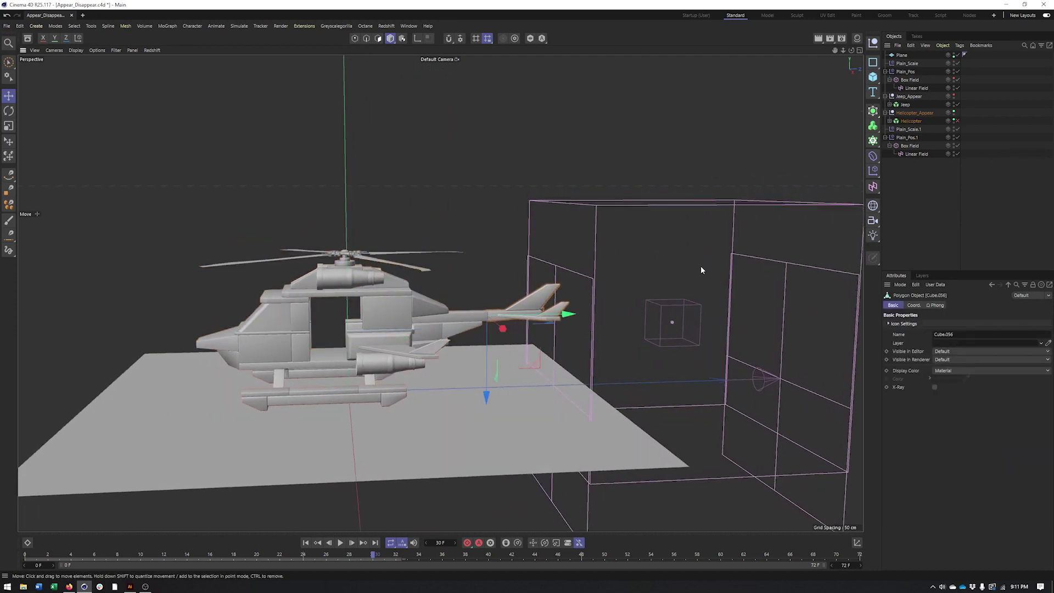
pyautogui.keyDown('alt'); pyautogui.moveTo(522, 329); pyautogui.dragTo(508, 362); pyautogui.keyUp('alt')
pyautogui.keyDown('alt'); pyautogui.moveTo(470, 325); pyautogui.dragTo(453, 452); pyautogui.keyUp('alt')
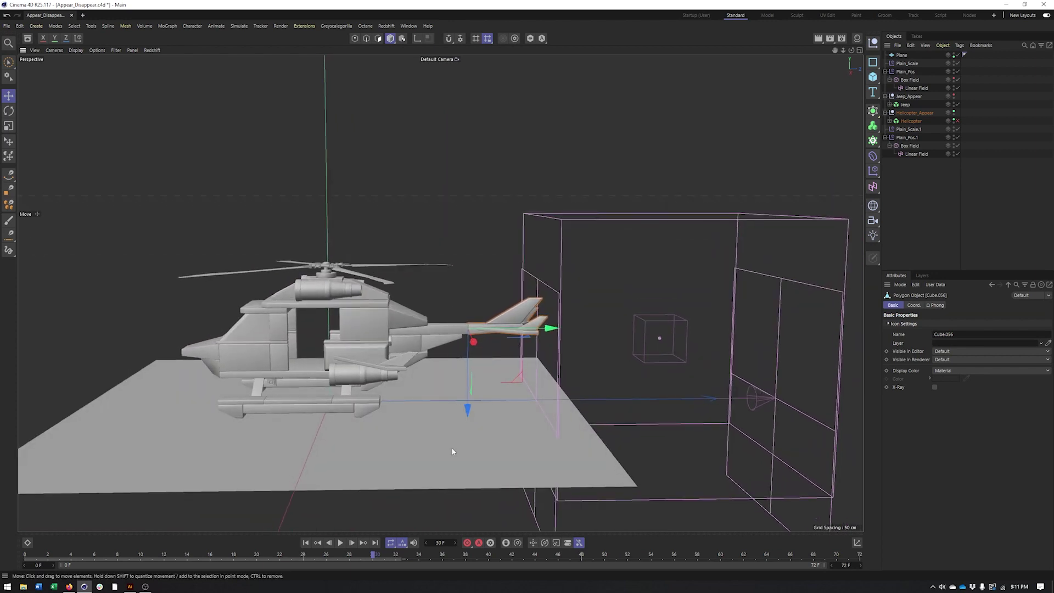
pyautogui.keyDown('alt'); pyautogui.moveTo(485, 417); pyautogui.dragTo(484, 423); pyautogui.keyUp('alt')
pyautogui.keyDown('alt'); pyautogui.moveTo(475, 319); pyautogui.dragTo(488, 407); pyautogui.keyUp('alt')
pyautogui.keyDown('alt'); pyautogui.moveTo(591, 262); pyautogui.dragTo(635, 207); pyautogui.keyUp('alt')
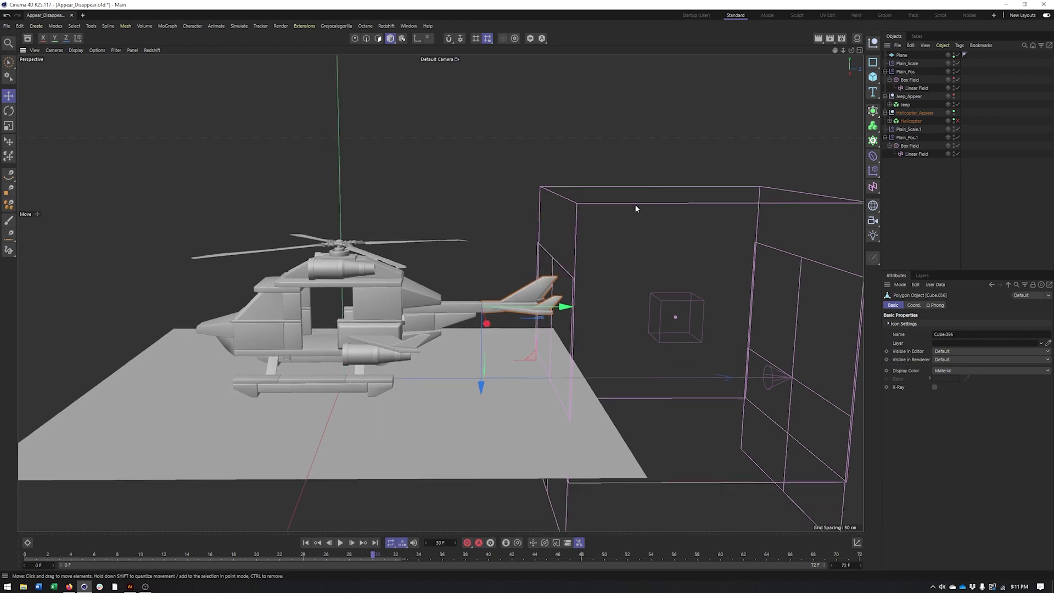
pyautogui.click(958, 121)
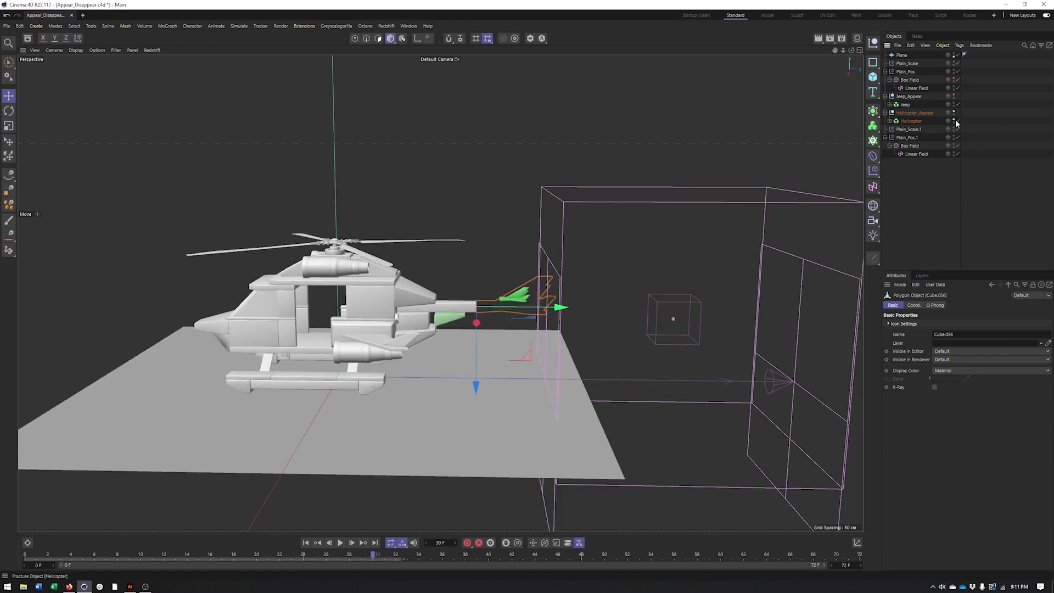
# - Try inverting the remapping of the Linear Field under Plain_Pos.1 during playback, and switch the inversion back off
pyautogui.keyDown('alt'); pyautogui.moveTo(565, 272); pyautogui.dragTo(540, 274, button='middle'); pyautogui.keyUp('alt')
pyautogui.click(536, 147)
pyautogui.keyDown('alt'); pyautogui.moveTo(541, 278); pyautogui.dragTo(488, 279, button='right'); pyautogui.keyUp('alt')
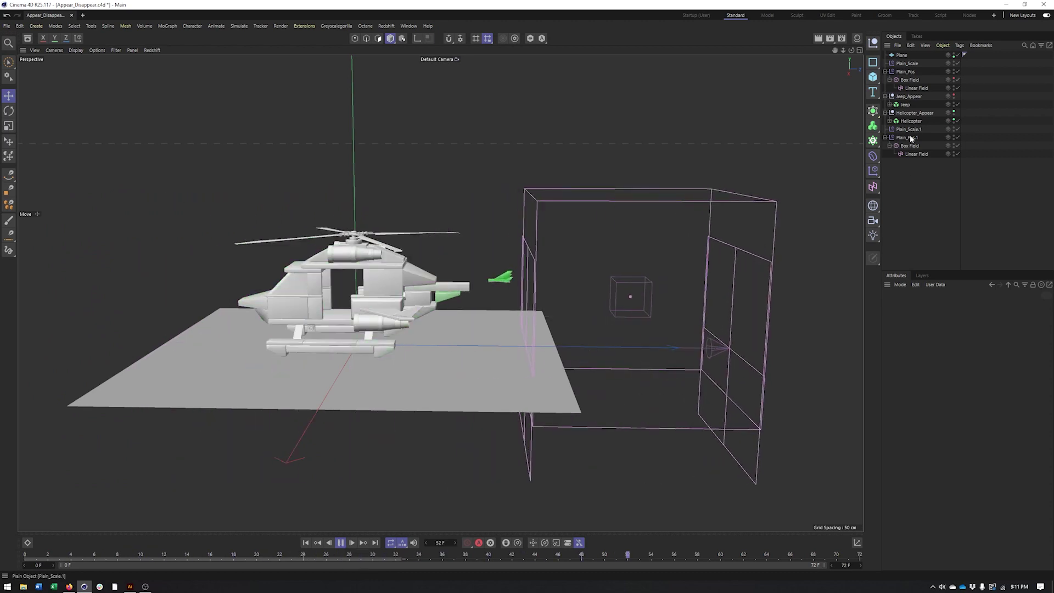
pyautogui.click(912, 152)
pyautogui.click(984, 305)
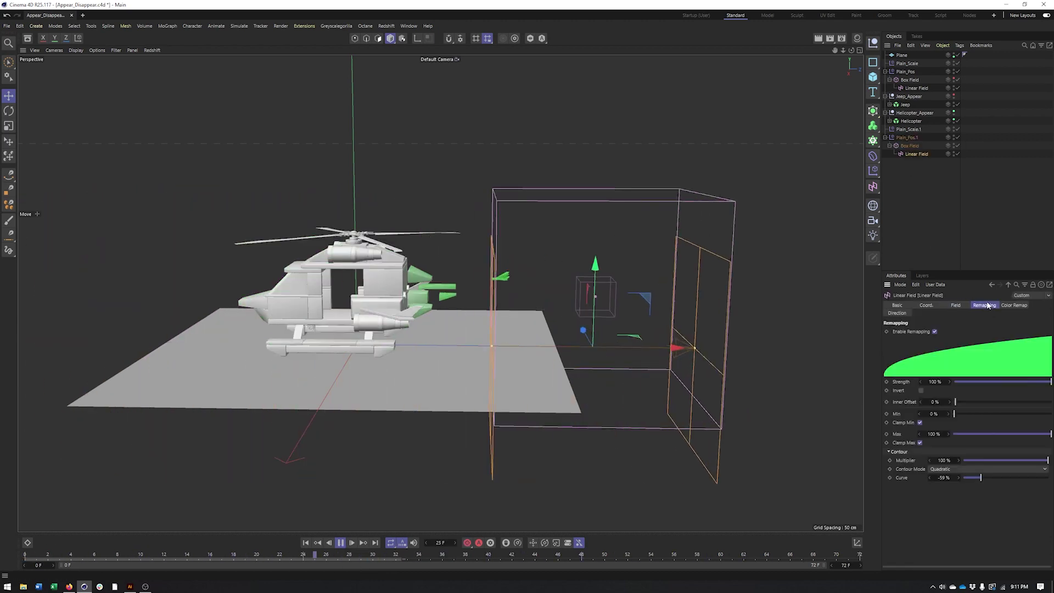
pyautogui.click(921, 390)
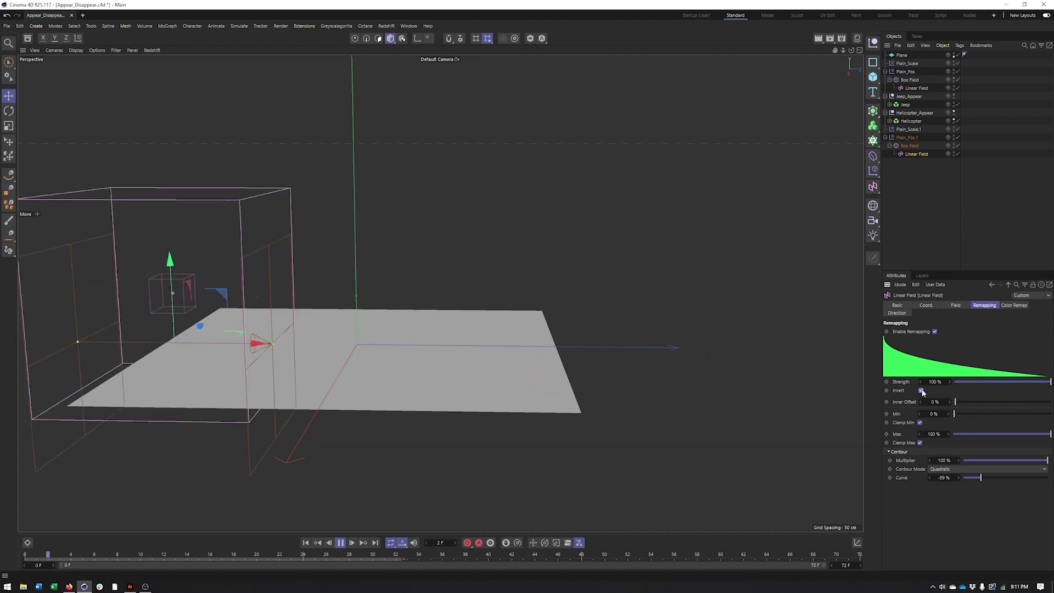
pyautogui.click(922, 391)
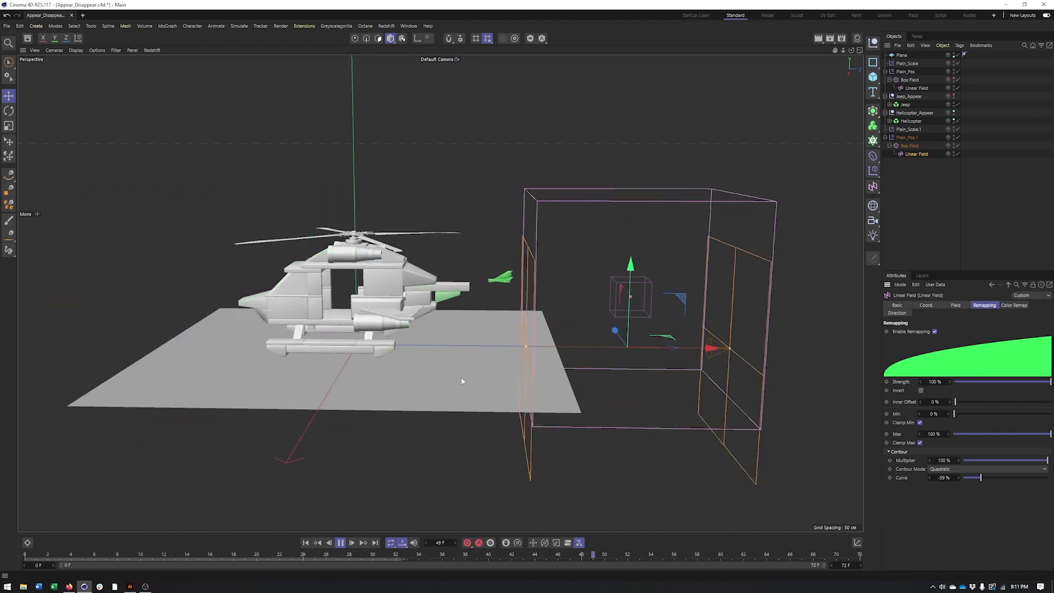
# - Delete the Plain_Scale.1 effector, and stop playback after checking the helicopter with only Plain_Pos.1
pyautogui.click(914, 146)
pyautogui.click(910, 131)
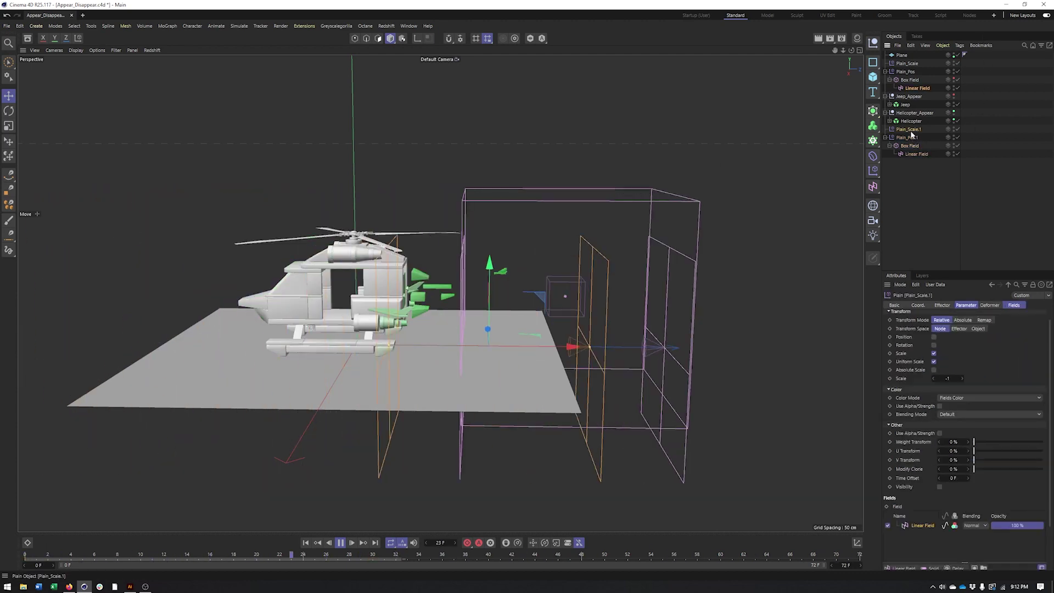
pyautogui.press('Delete')
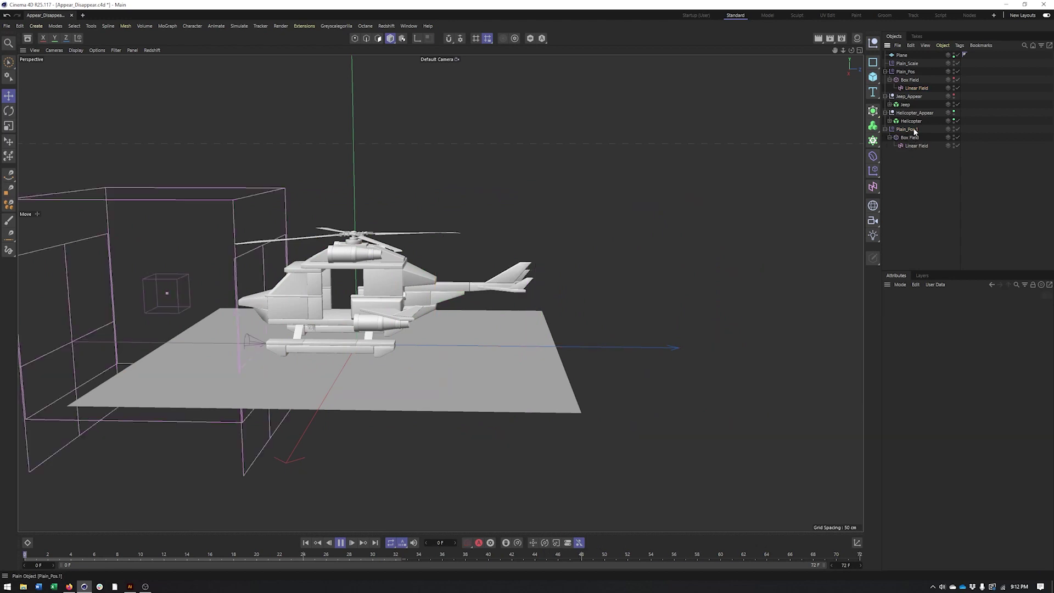
pyautogui.click(913, 130)
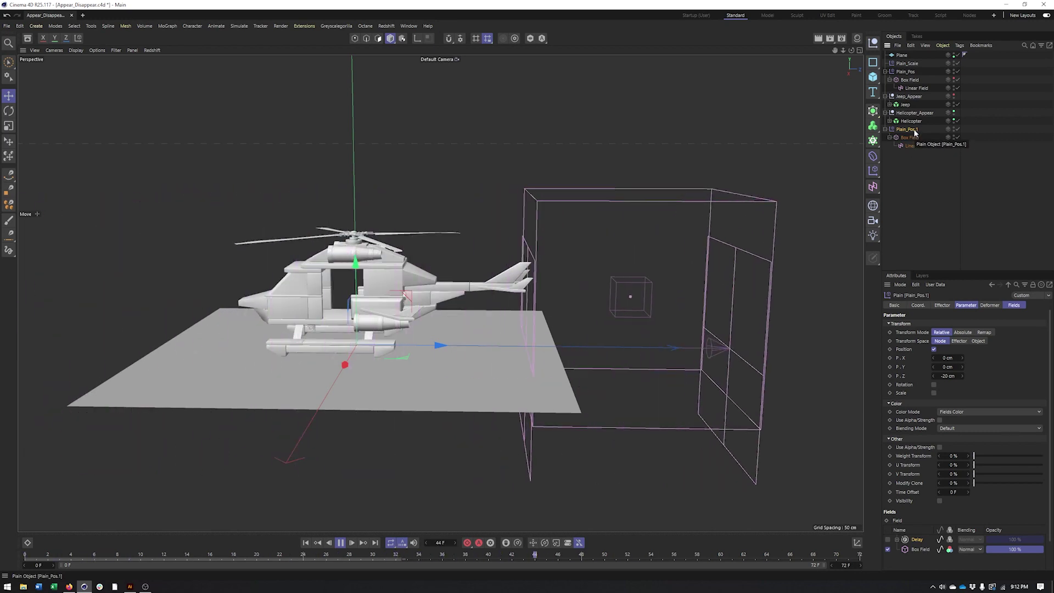
pyautogui.click(341, 543)
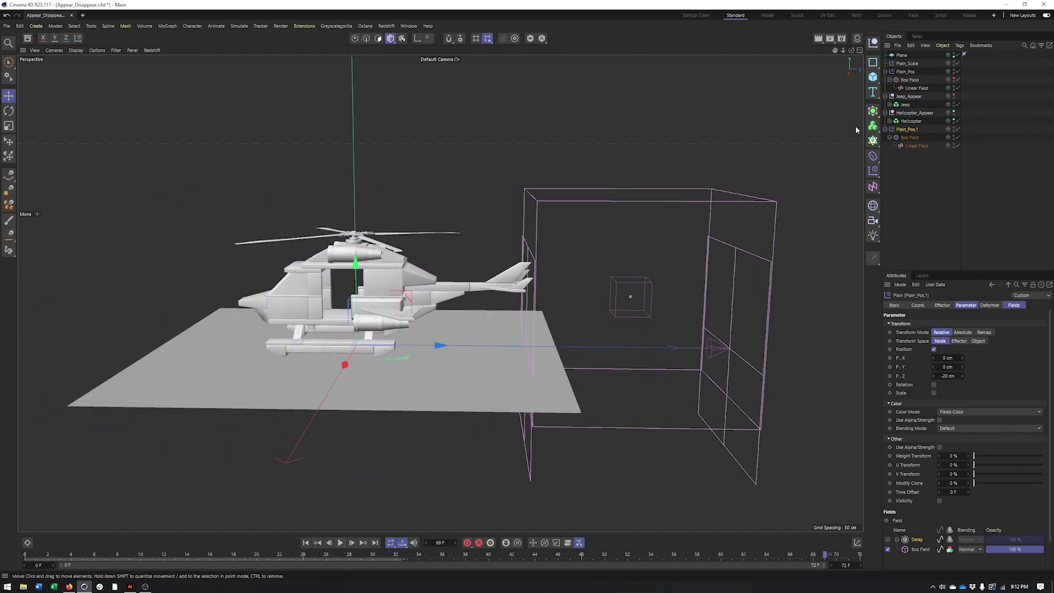
# - Create a new Plain effector, place it between the Helicopter and Plain_Pos.1, and rename it Plain_Scale
pyautogui.click(907, 63)
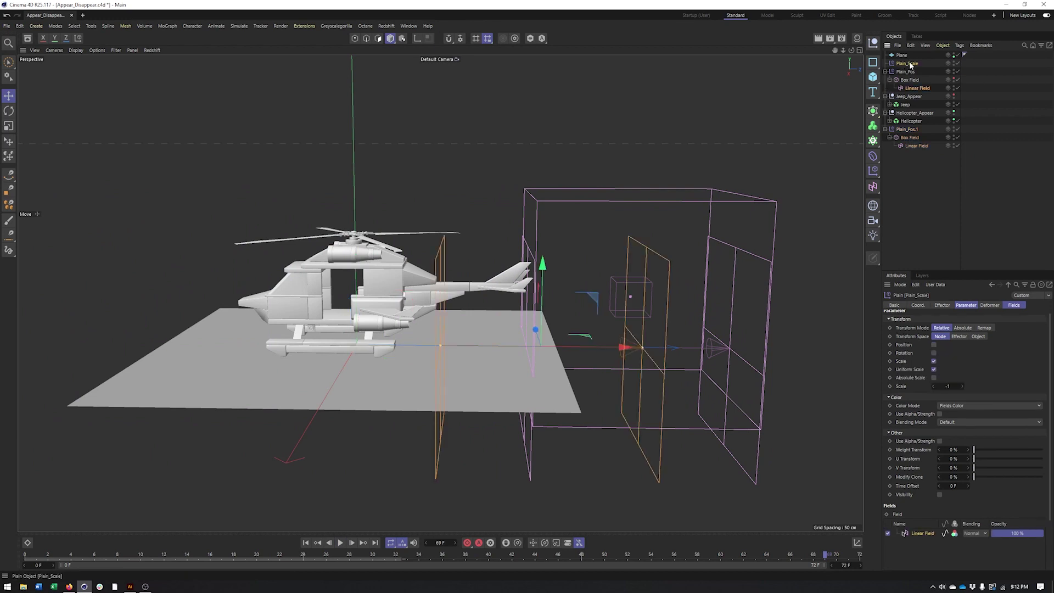
pyautogui.click(874, 170)
pyautogui.click(907, 179)
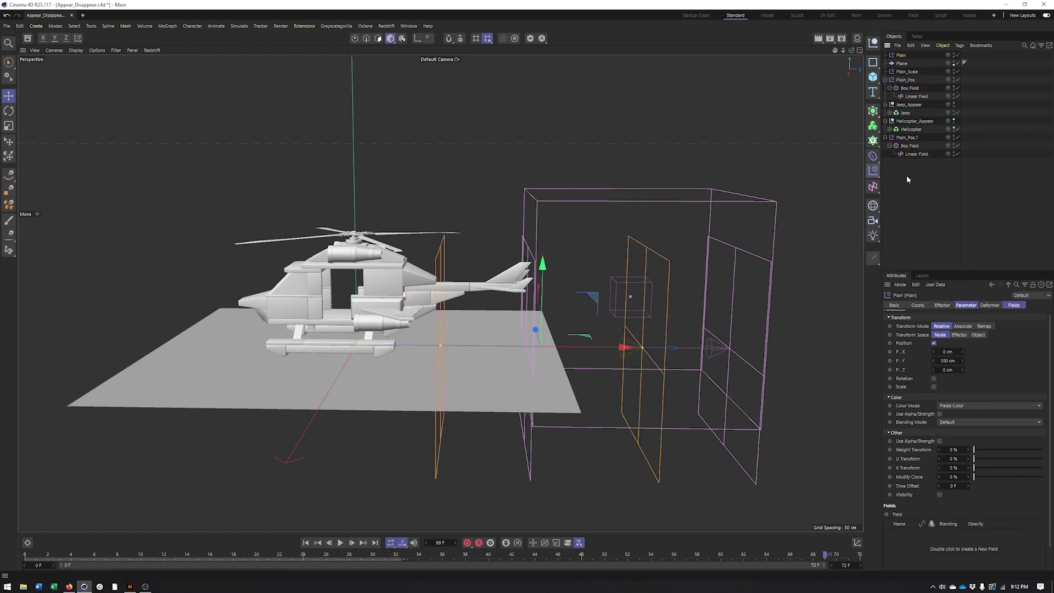
pyautogui.moveTo(906, 137); pyautogui.dragTo(905, 130)
pyautogui.doubleClick(901, 130)
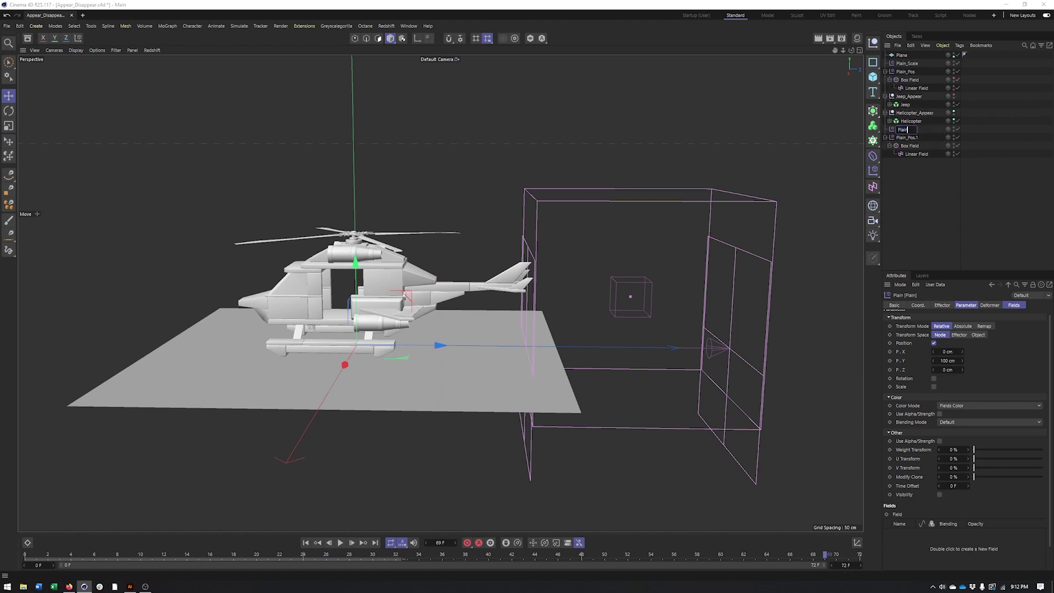
pyautogui.write('_Scale')
pyautogui.press('Return')
# - Add the new Plain_Scale to the Helicopter's effectors, and replace its position transform with a uniform scale of -1
pyautogui.click(906, 122)
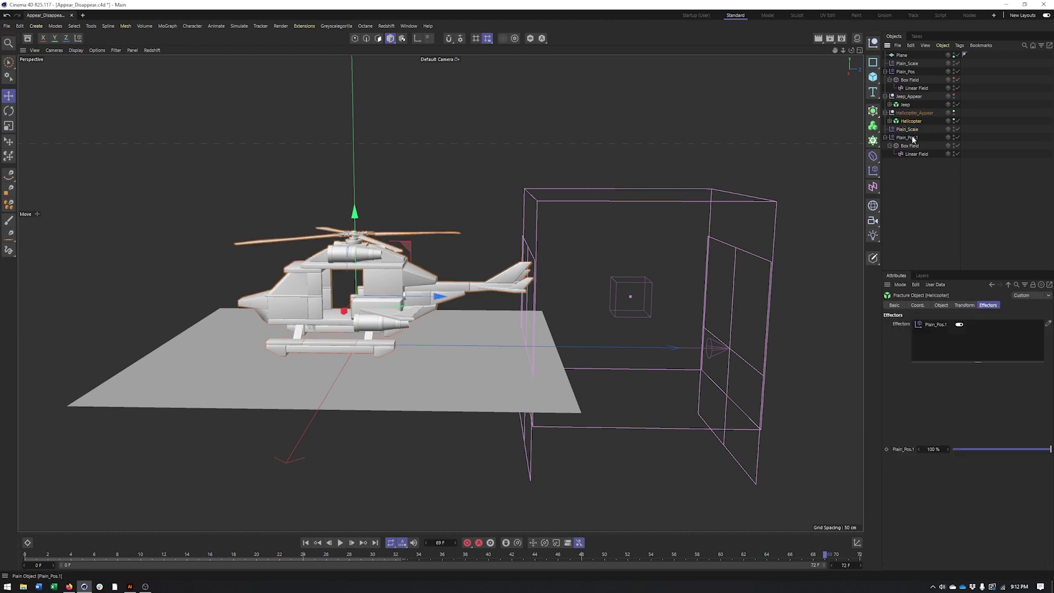
pyautogui.moveTo(939, 345); pyautogui.dragTo(939, 342)
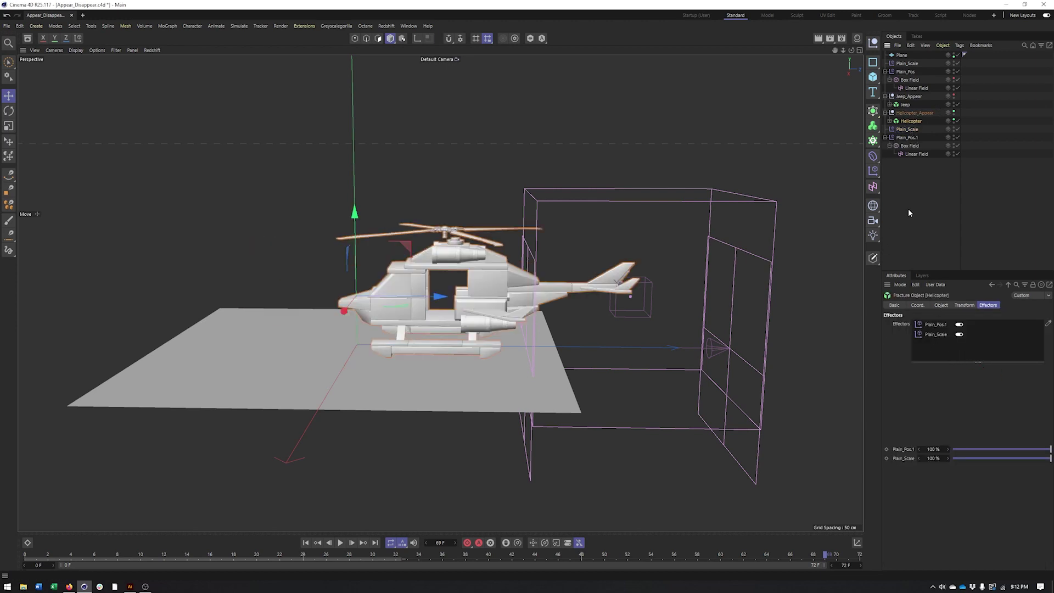
pyautogui.click(908, 130)
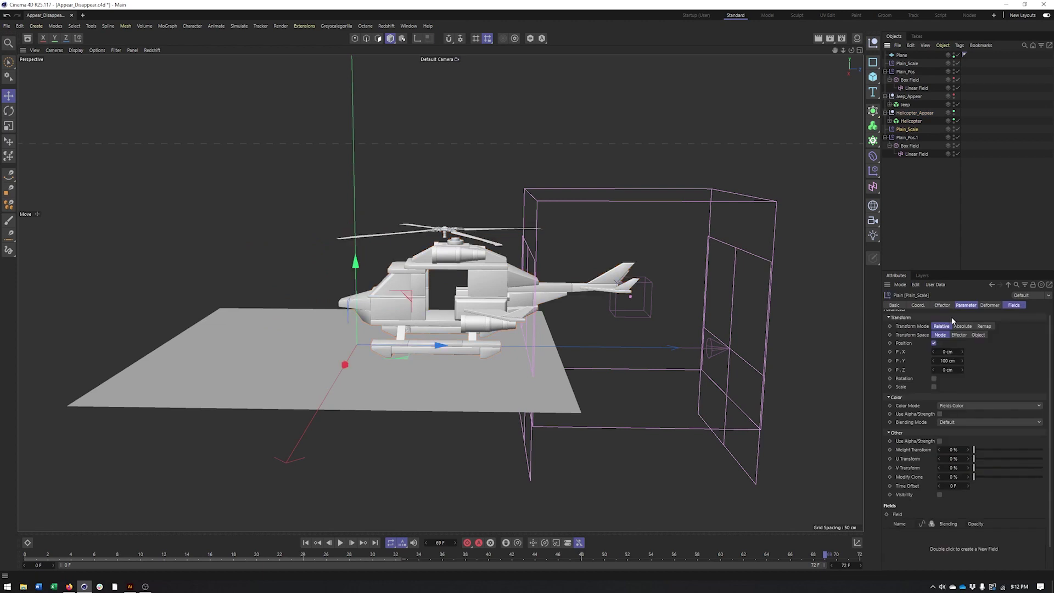
pyautogui.click(935, 343)
pyautogui.click(933, 363)
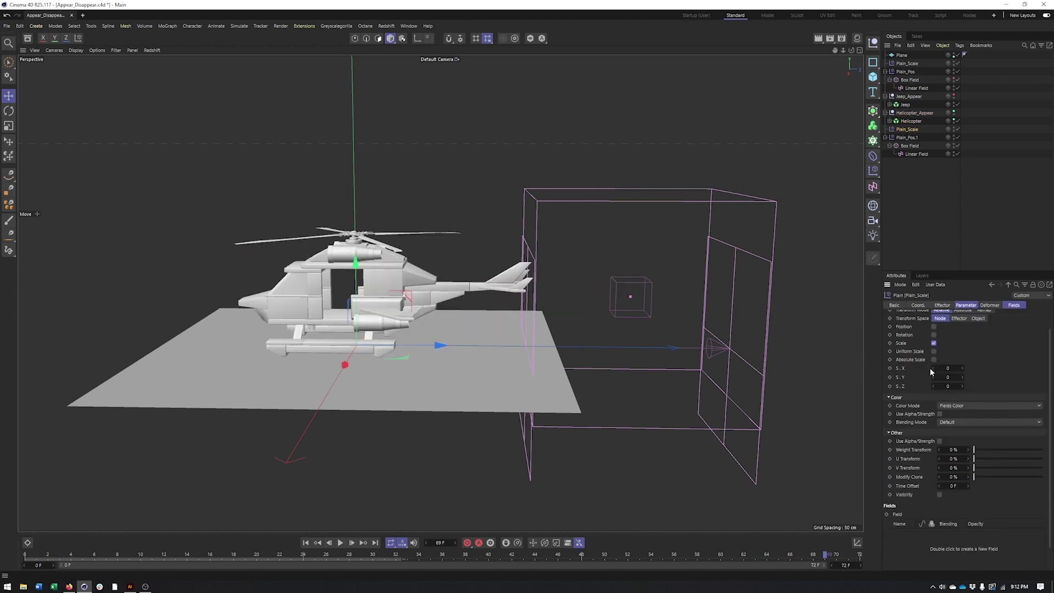
pyautogui.click(934, 351)
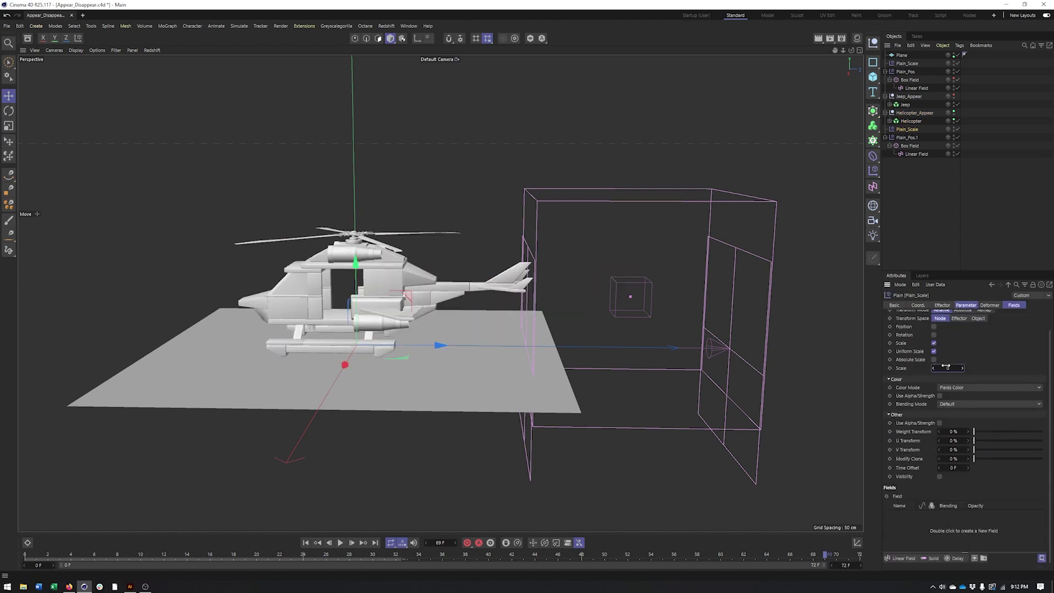
pyautogui.press('Return')
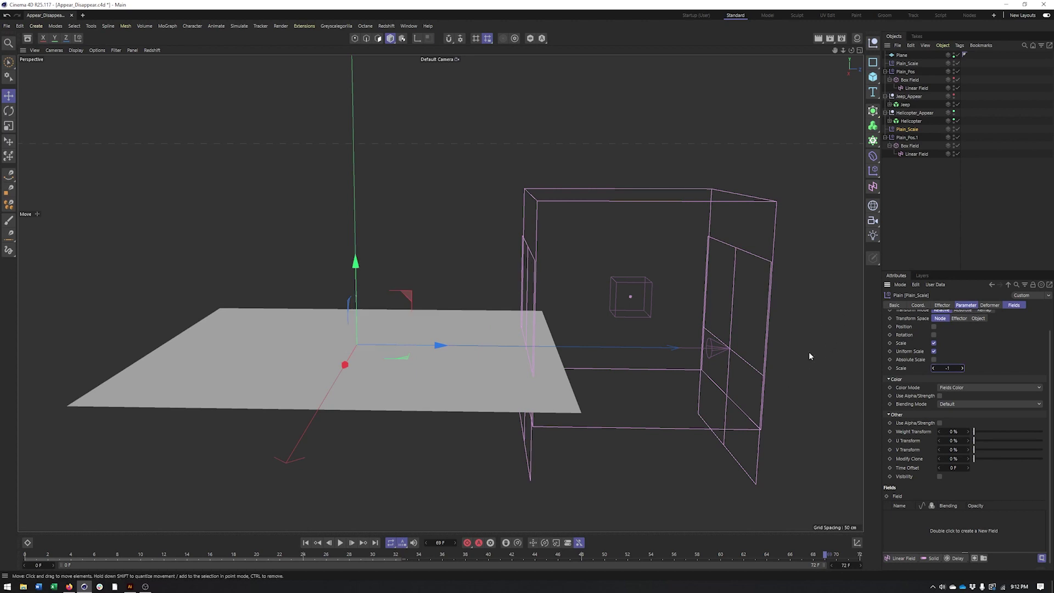
# - Assign the Linear Field under Plain_Pos.1 to the new Plain_Scale effector's fields
pyautogui.click(1014, 306)
pyautogui.moveTo(918, 328); pyautogui.dragTo(925, 358)
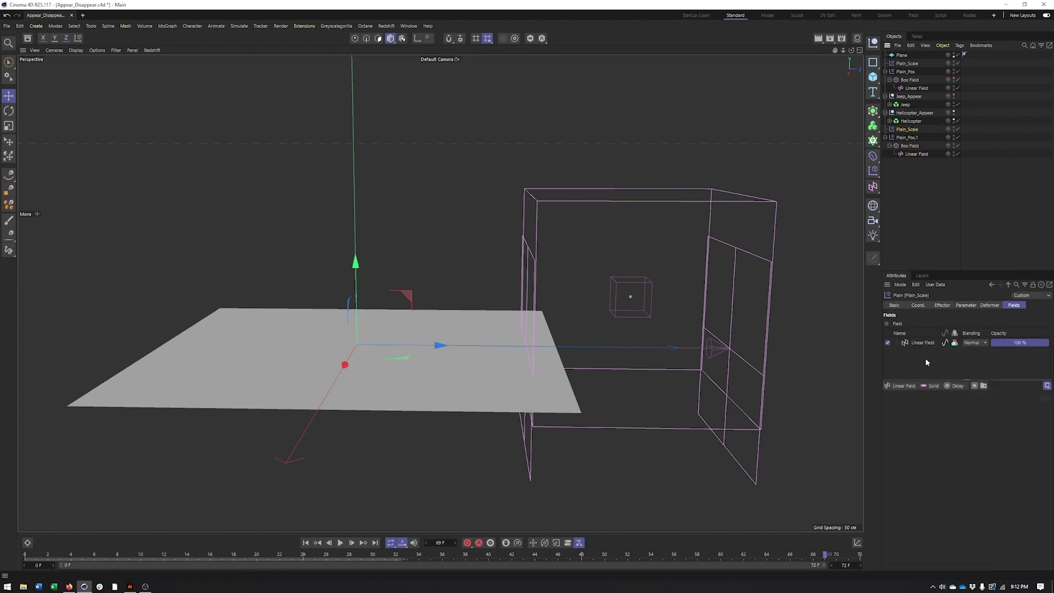
# - Play the animation from the start and enable the Delay layer in Plain_Pos.1's fields
pyautogui.click(307, 544)
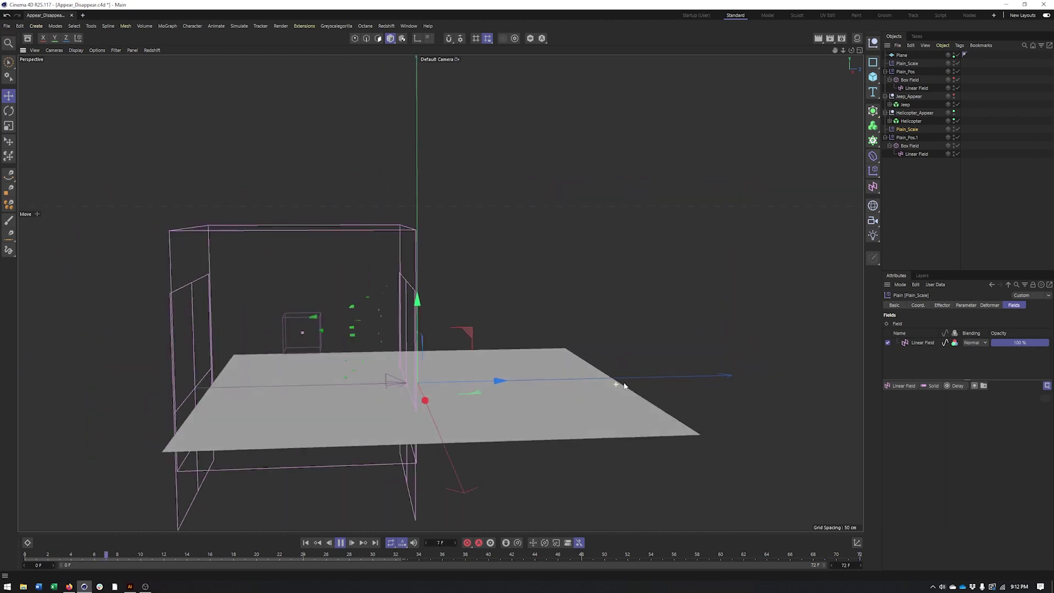
pyautogui.click(907, 138)
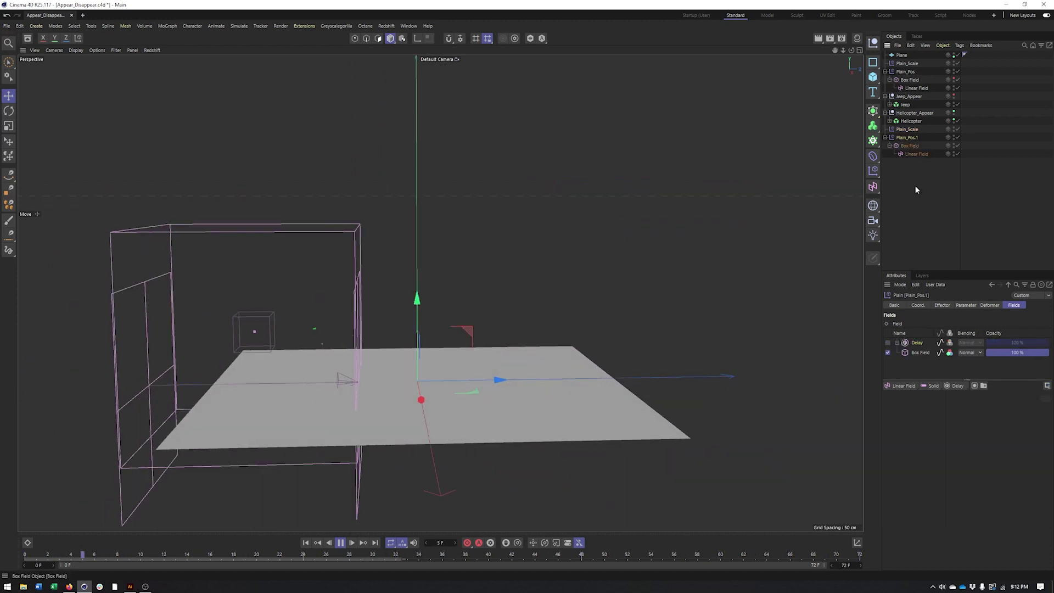
pyautogui.click(887, 343)
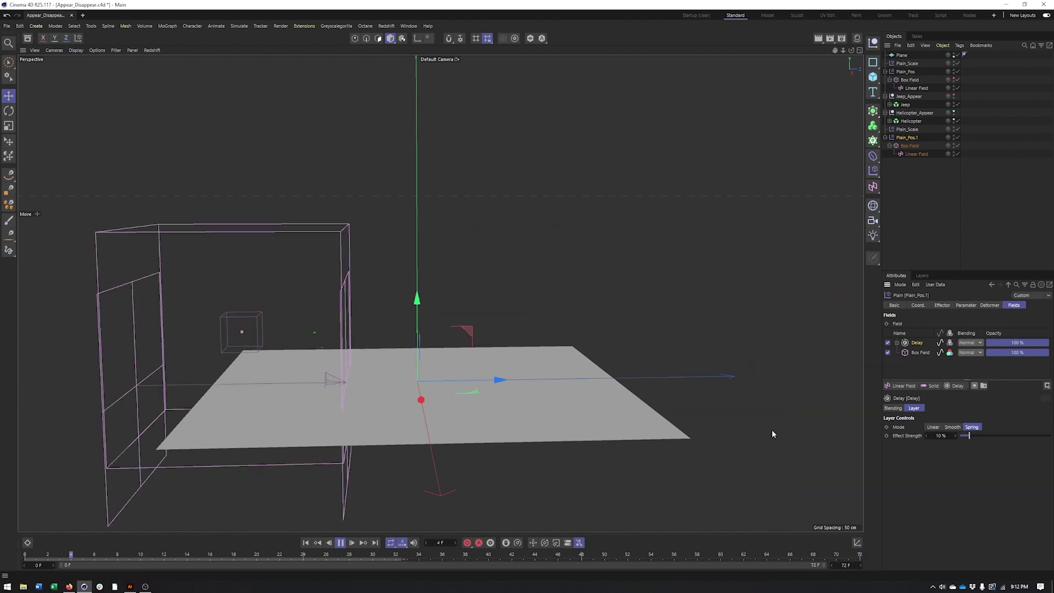
pyautogui.keyDown('alt'); pyautogui.moveTo(623, 396); pyautogui.dragTo(527, 361); pyautogui.keyUp('alt')
pyautogui.keyDown('alt'); pyautogui.moveTo(527, 361); pyautogui.dragTo(524, 356, button='middle'); pyautogui.keyUp('alt')
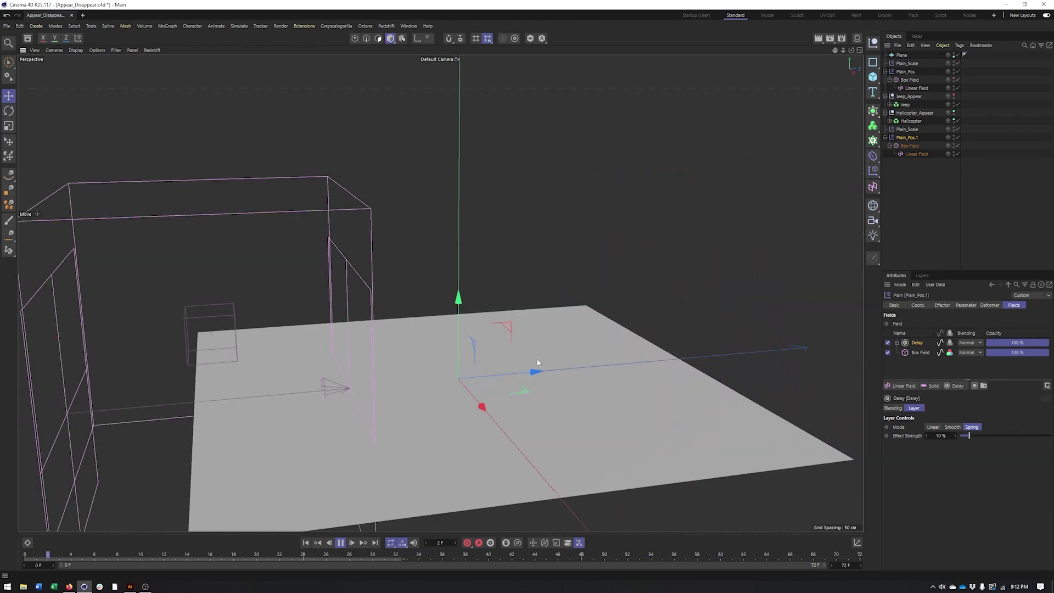
# - Set the direction of the Linear Field under Plain_Pos.1 to X- and watch the helicopter during playback
pyautogui.click(912, 153)
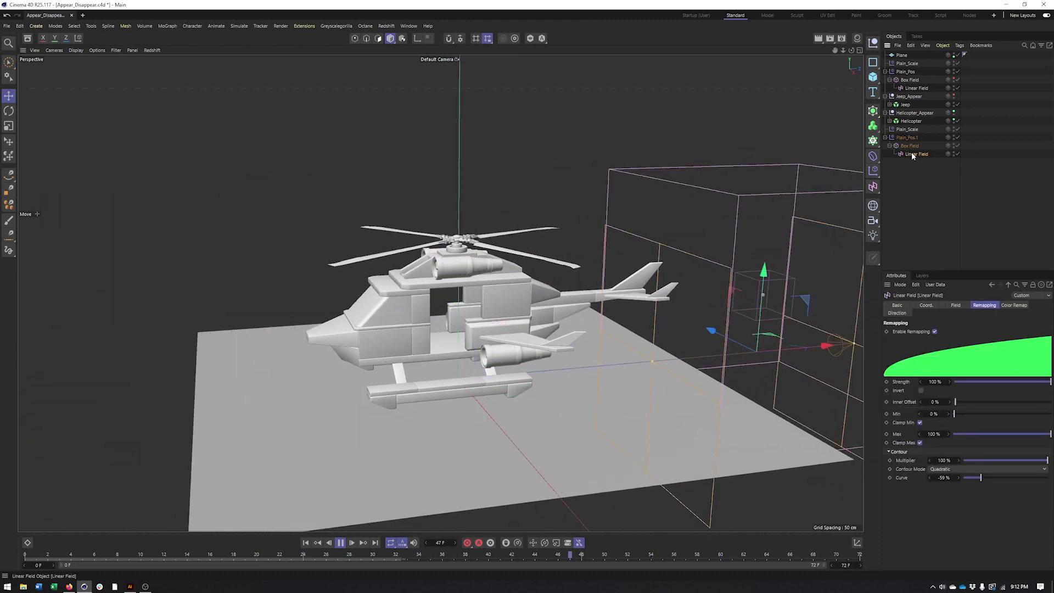
pyautogui.click(953, 305)
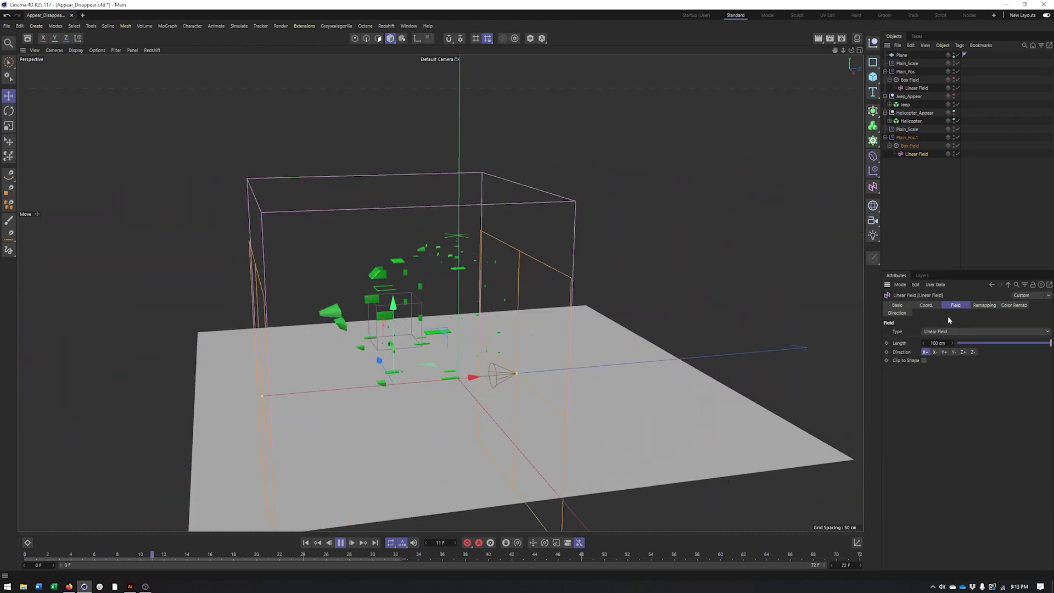
pyautogui.click(935, 352)
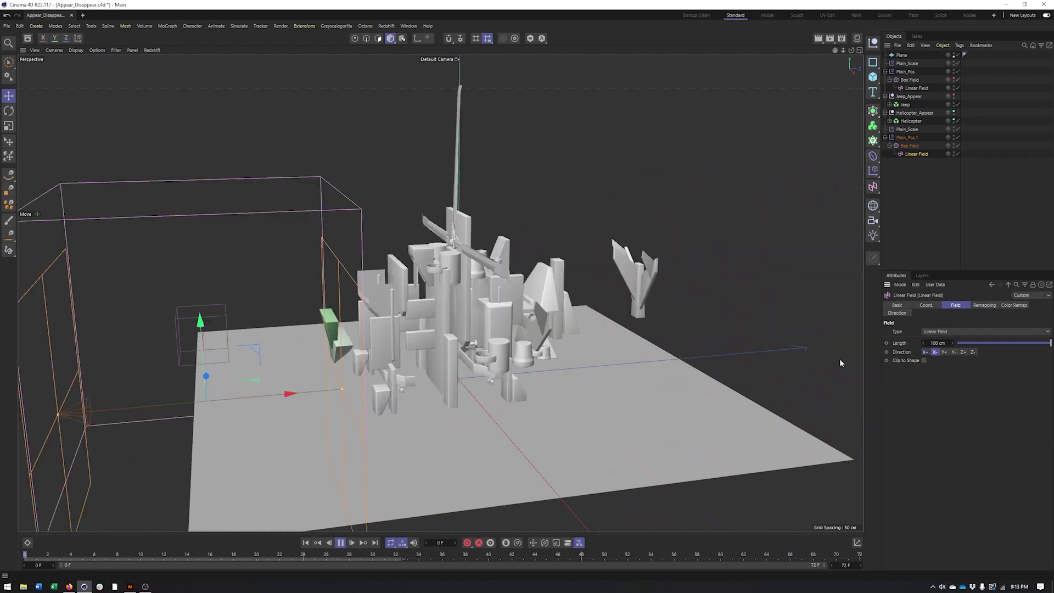
pyautogui.keyDown('alt'); pyautogui.moveTo(550, 367); pyautogui.dragTo(527, 362); pyautogui.keyUp('alt')
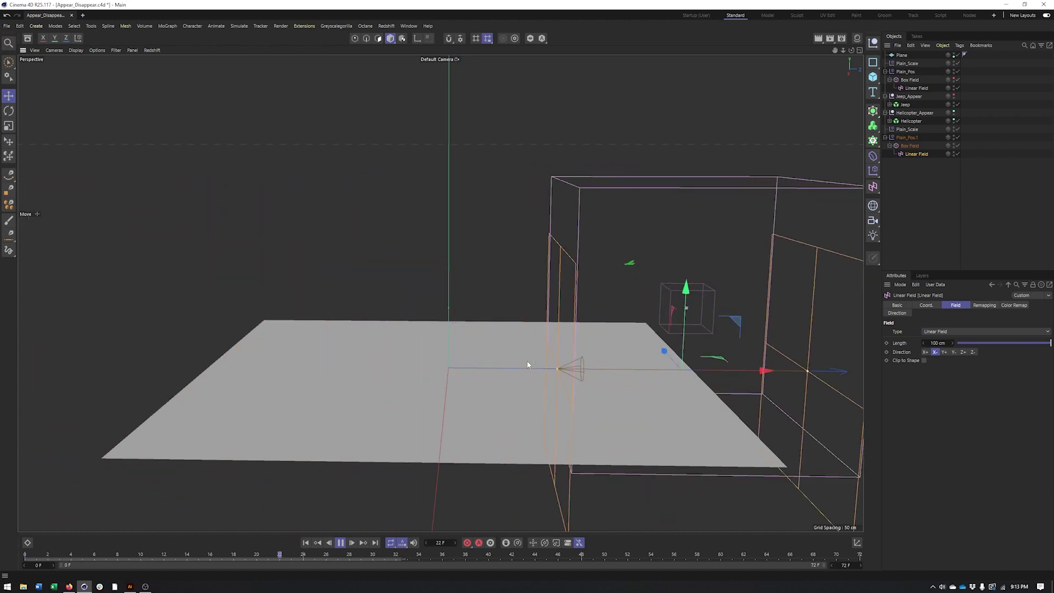
pyautogui.keyDown('alt'); pyautogui.moveTo(528, 365); pyautogui.dragTo(498, 383, button='middle'); pyautogui.keyUp('alt')
pyautogui.keyDown('alt'); pyautogui.moveTo(498, 383); pyautogui.dragTo(511, 383); pyautogui.keyUp('alt')
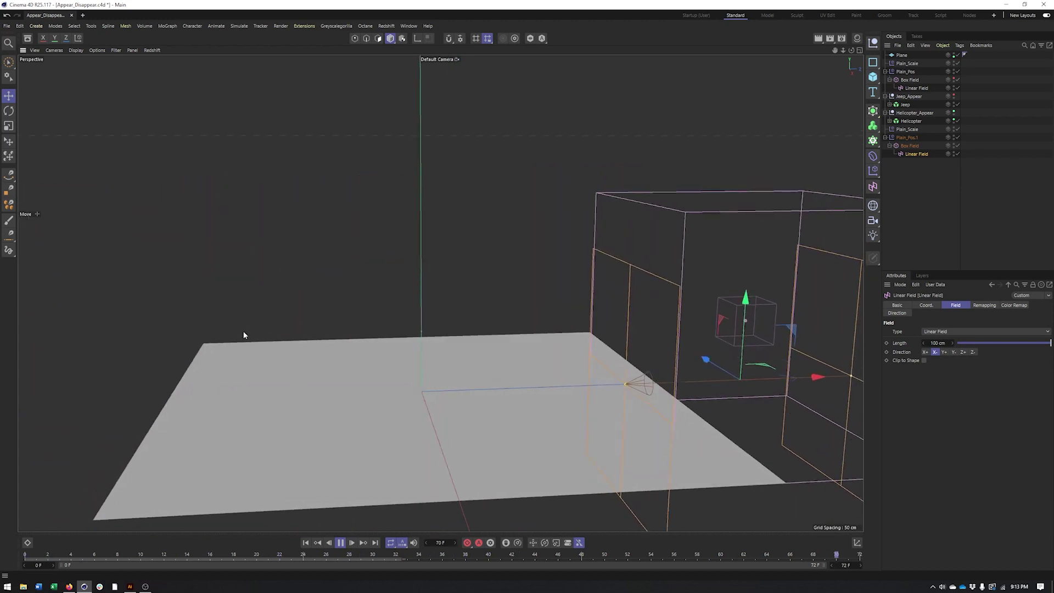
# - Stop playback, examine the distorted helicopter parts, and disable the Helicopter fracture object
pyautogui.click(340, 542)
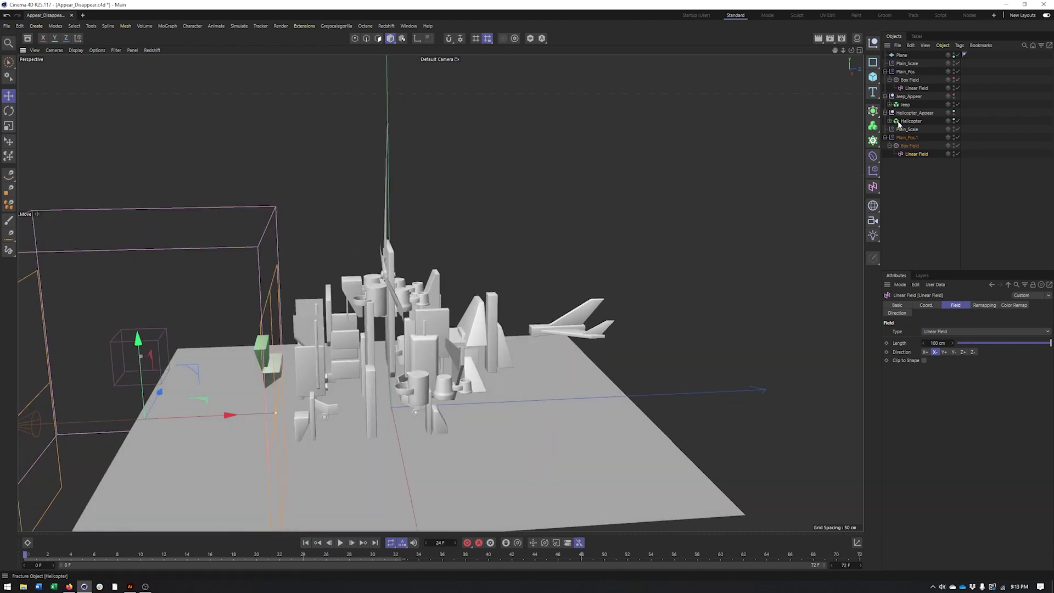
pyautogui.keyDown('alt'); pyautogui.moveTo(557, 301); pyautogui.dragTo(623, 280, button='middle'); pyautogui.keyUp('alt')
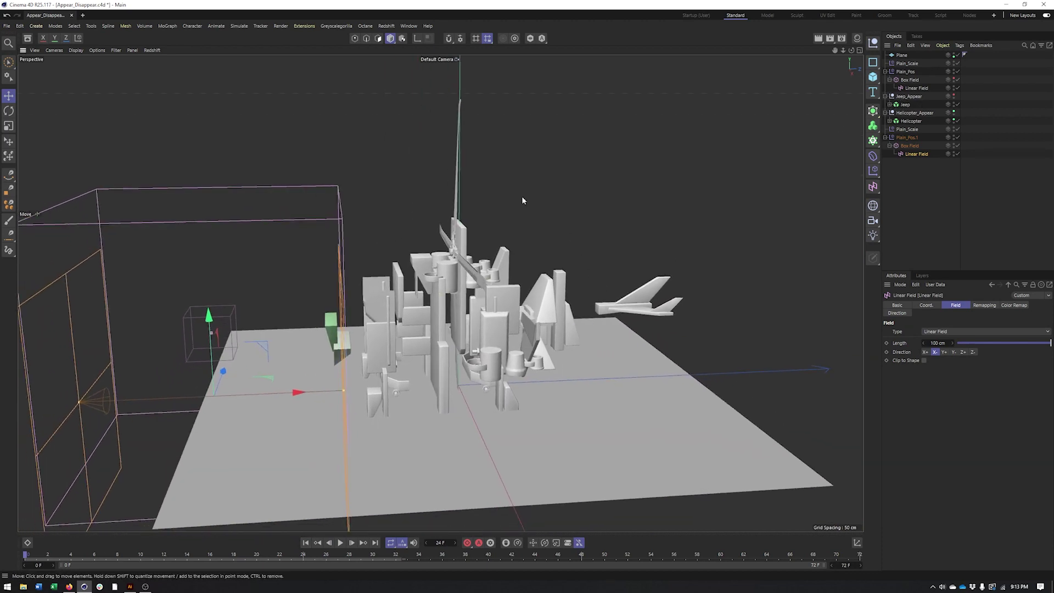
pyautogui.keyDown('alt'); pyautogui.moveTo(522, 373); pyautogui.dragTo(438, 328); pyautogui.keyUp('alt')
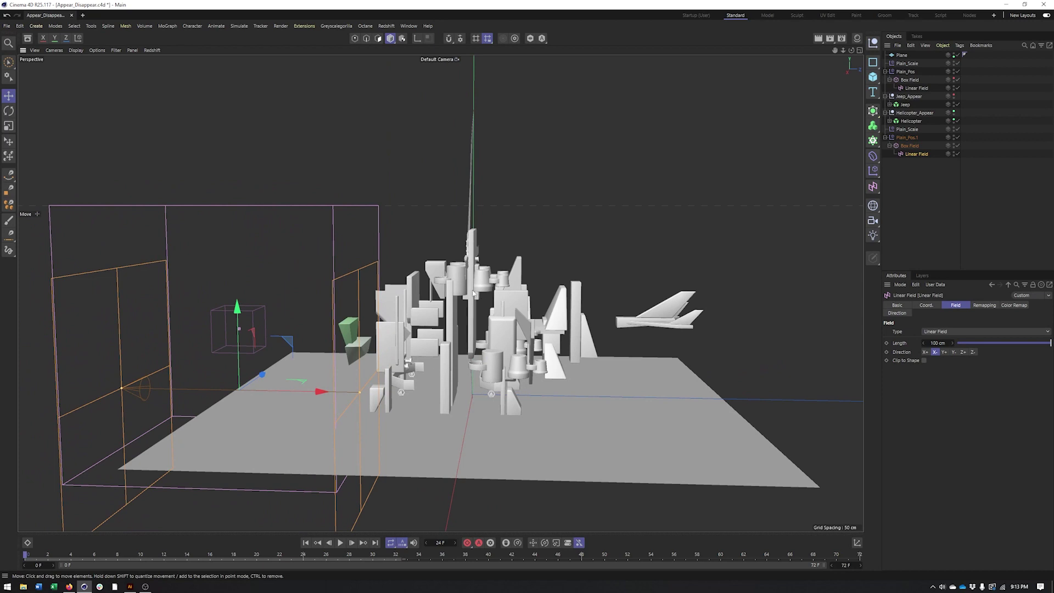
pyautogui.keyDown('alt'); pyautogui.moveTo(473, 294); pyautogui.dragTo(499, 323); pyautogui.keyUp('alt')
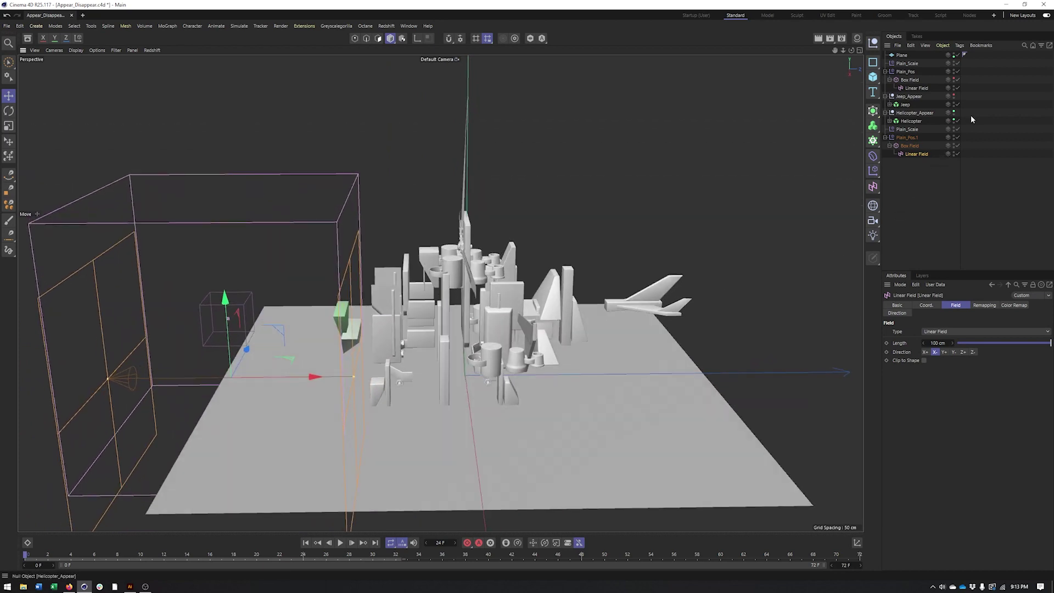
pyautogui.click(957, 120)
pyautogui.click(958, 121)
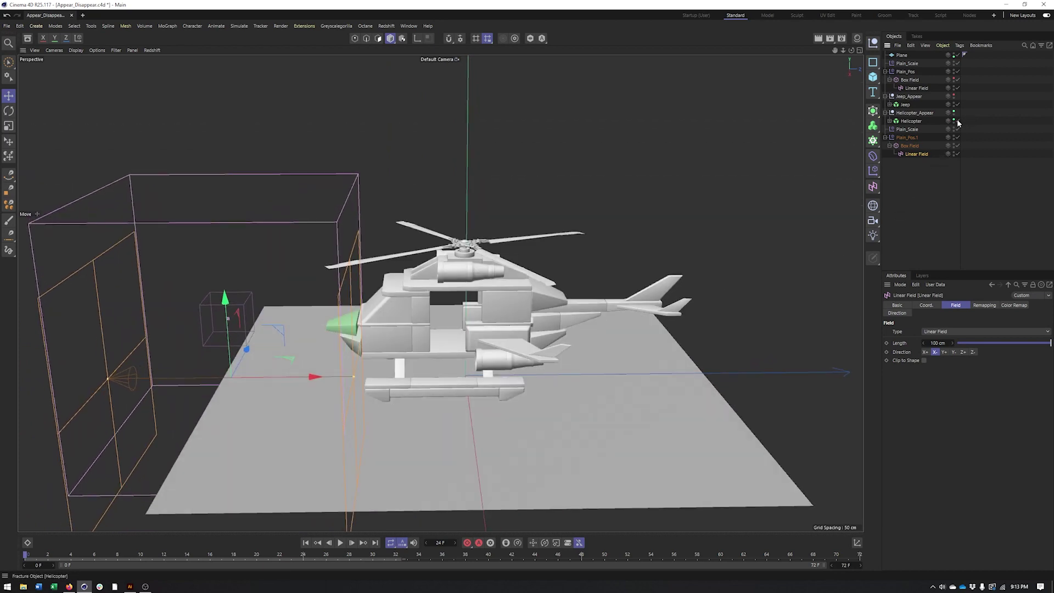
# - Select all of the Helicopter's child parts from Cube to Cylinder.053, and freeze their rotation and scale
pyautogui.click(910, 121)
pyautogui.click(889, 121)
pyautogui.click(910, 129)
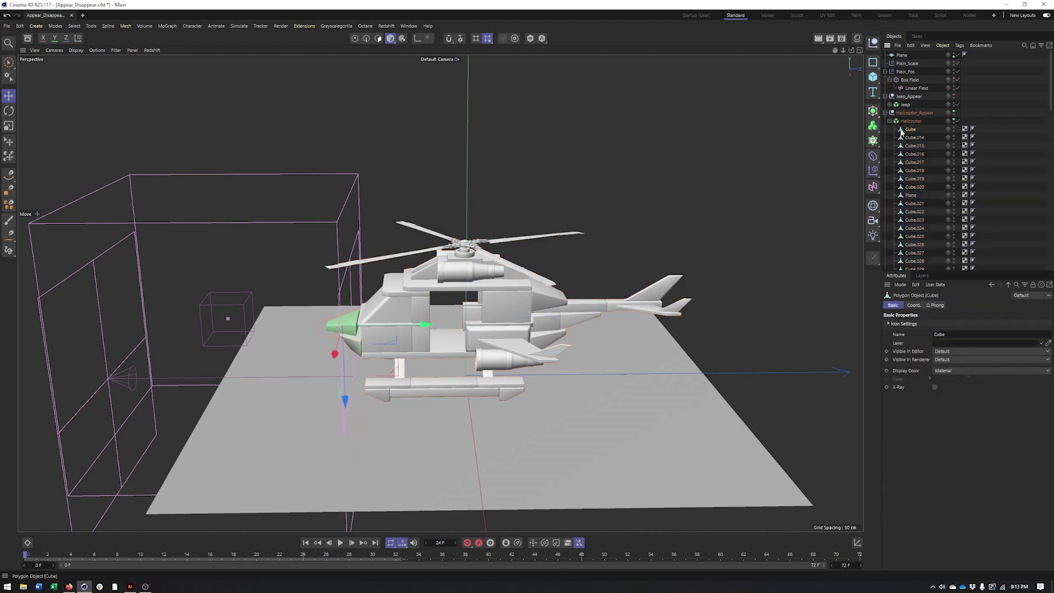
pyautogui.keyDown('alt'); pyautogui.moveTo(537, 417); pyautogui.dragTo(565, 408); pyautogui.keyUp('alt')
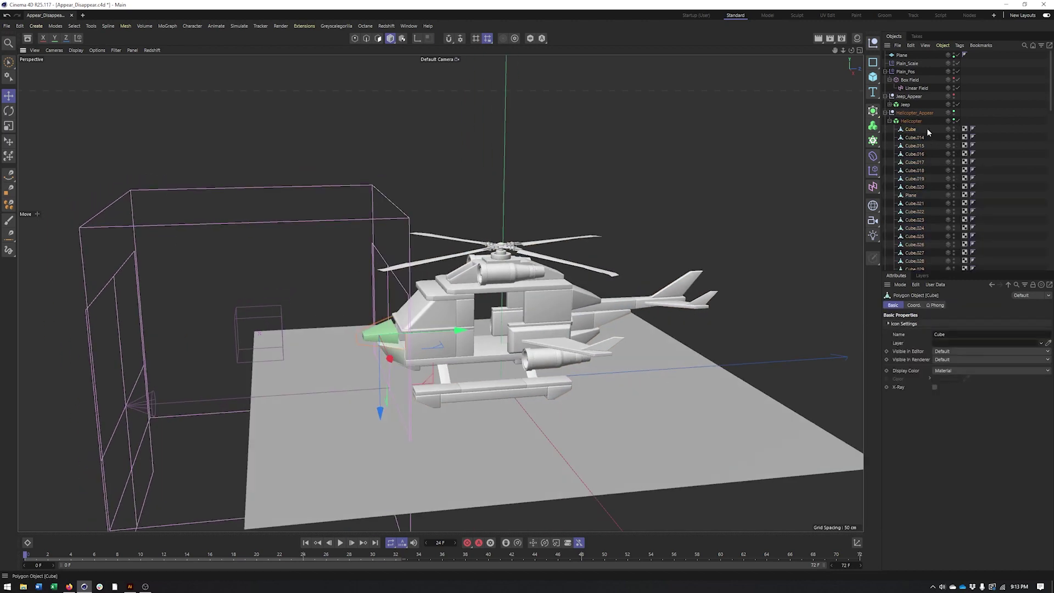
pyautogui.click(913, 305)
pyautogui.keyDown('alt'); pyautogui.moveTo(761, 374); pyautogui.dragTo(729, 349); pyautogui.keyUp('alt')
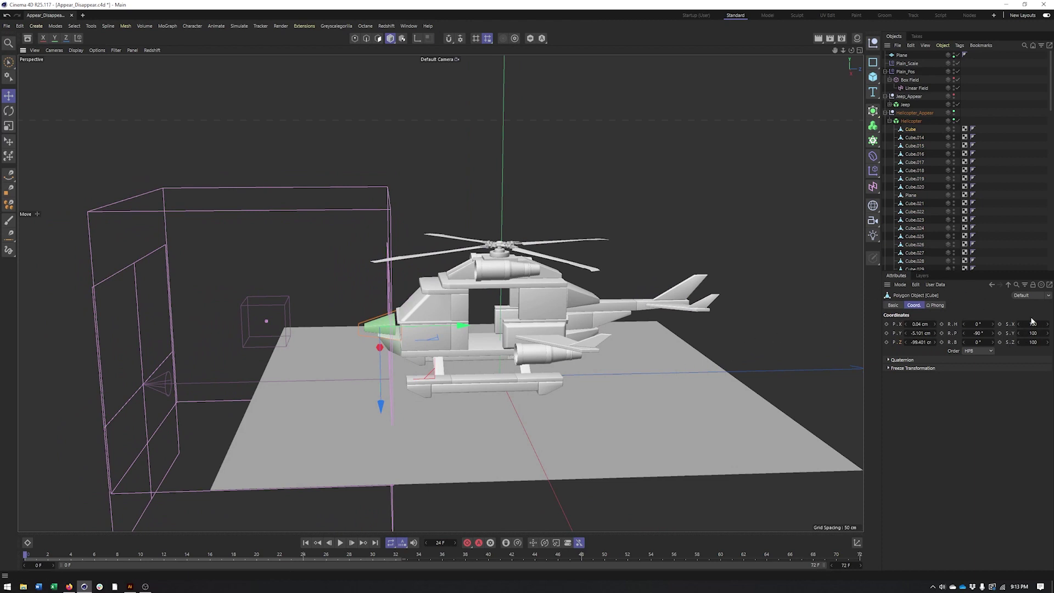
pyautogui.scroll(-15, 927, 201)
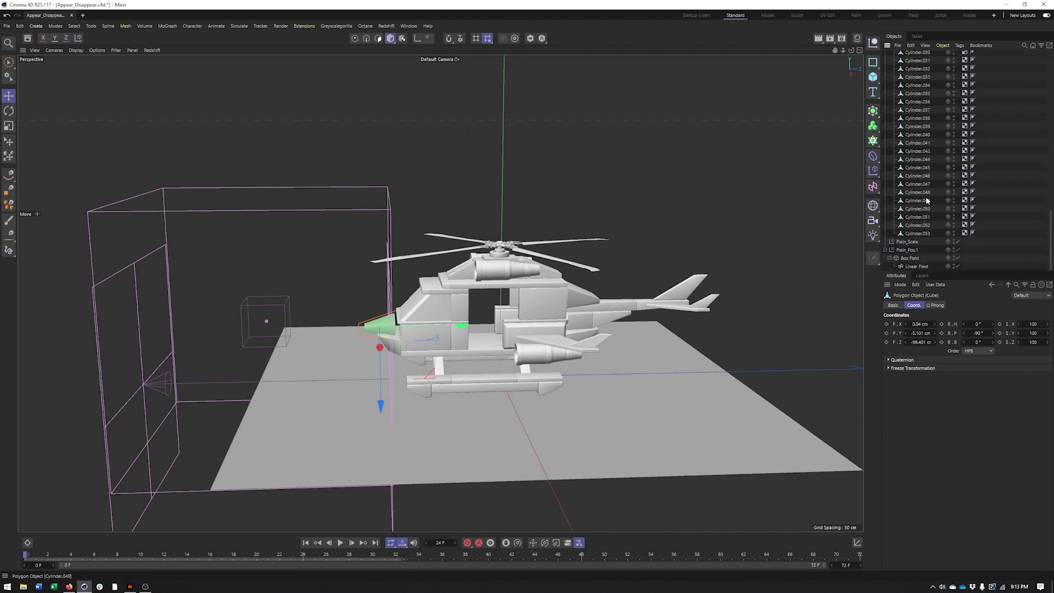
pyautogui.keyDown('shift'); pyautogui.click(910, 235); pyautogui.keyUp('shift')
pyautogui.click(926, 369)
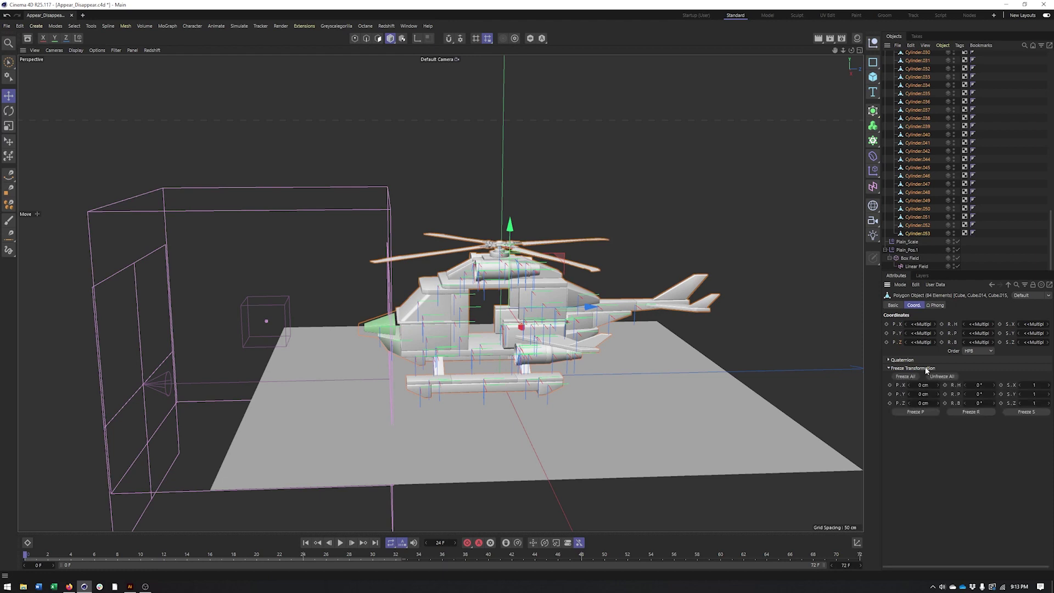
pyautogui.click(971, 412)
pyautogui.click(1017, 413)
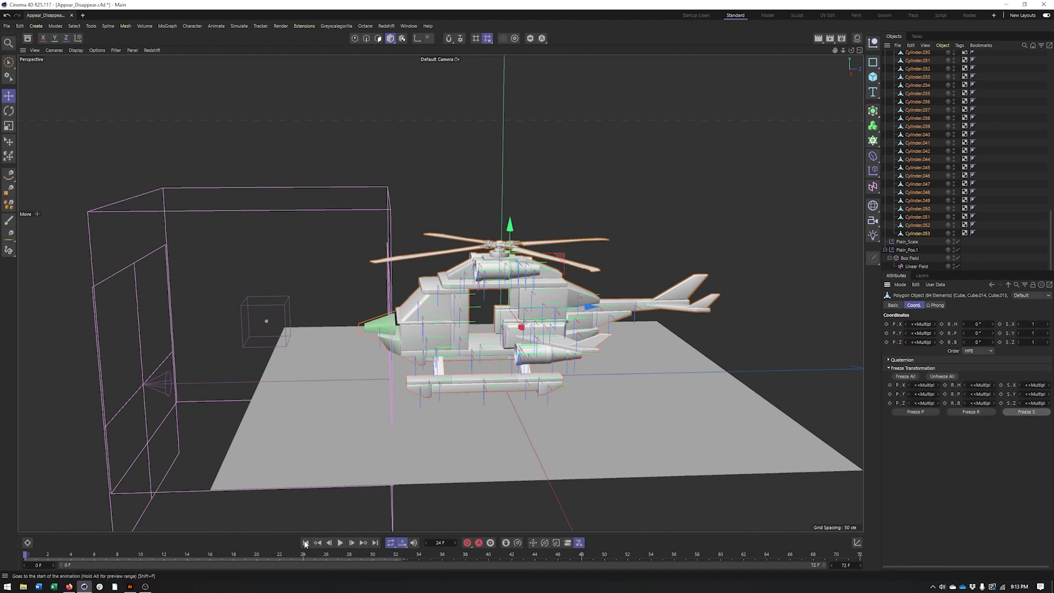
# - Collapse the Helicopter hierarchy, deselect everything, and check the helicopter's transition during playback
pyautogui.scroll(10, 944, 170)
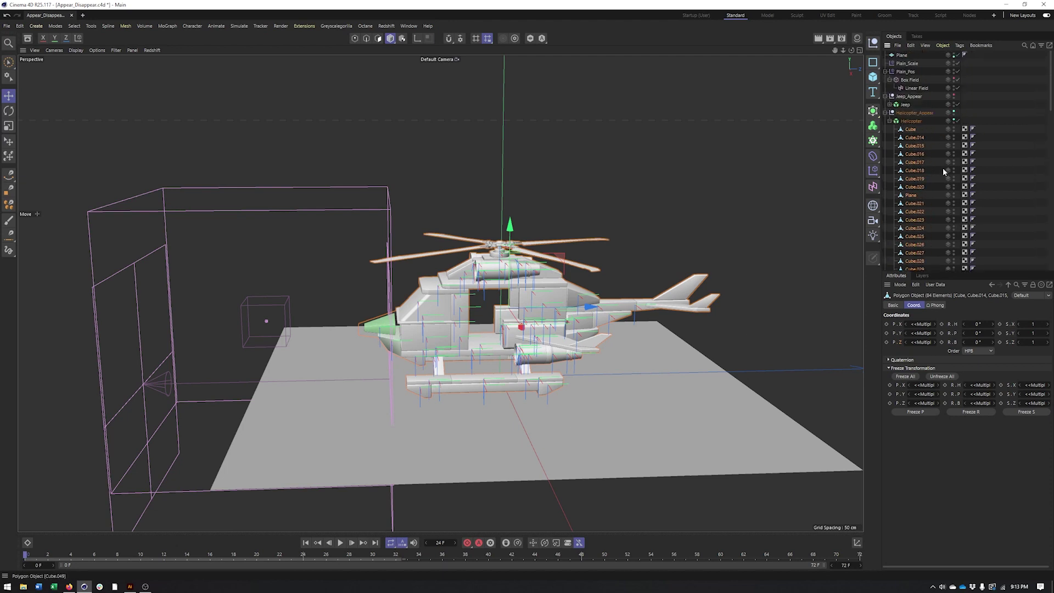
pyautogui.click(890, 121)
pyautogui.click(963, 175)
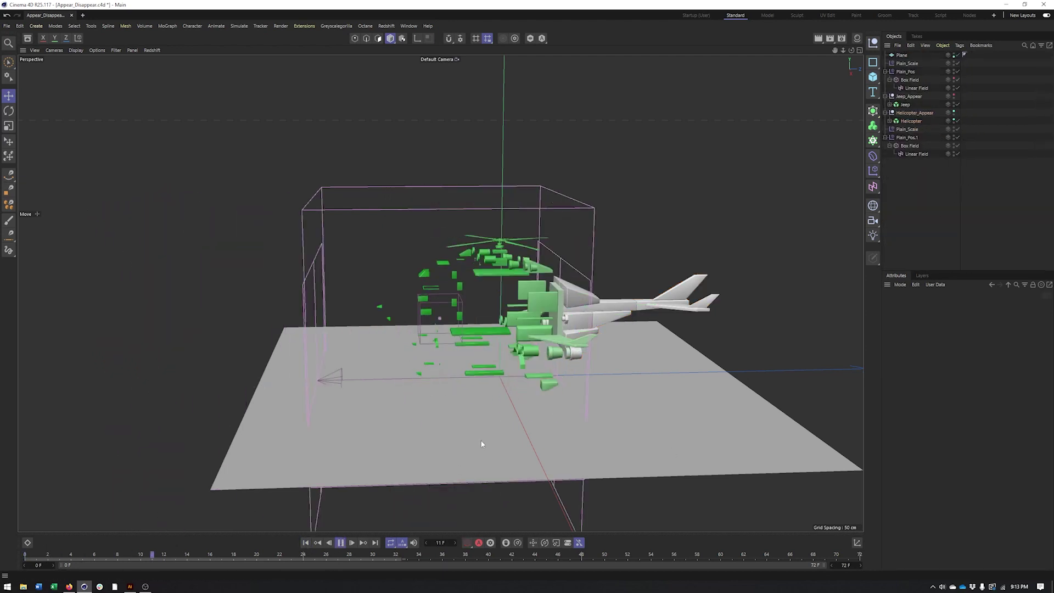
pyautogui.keyDown('alt'); pyautogui.moveTo(524, 430); pyautogui.dragTo(525, 431); pyautogui.keyUp('alt')
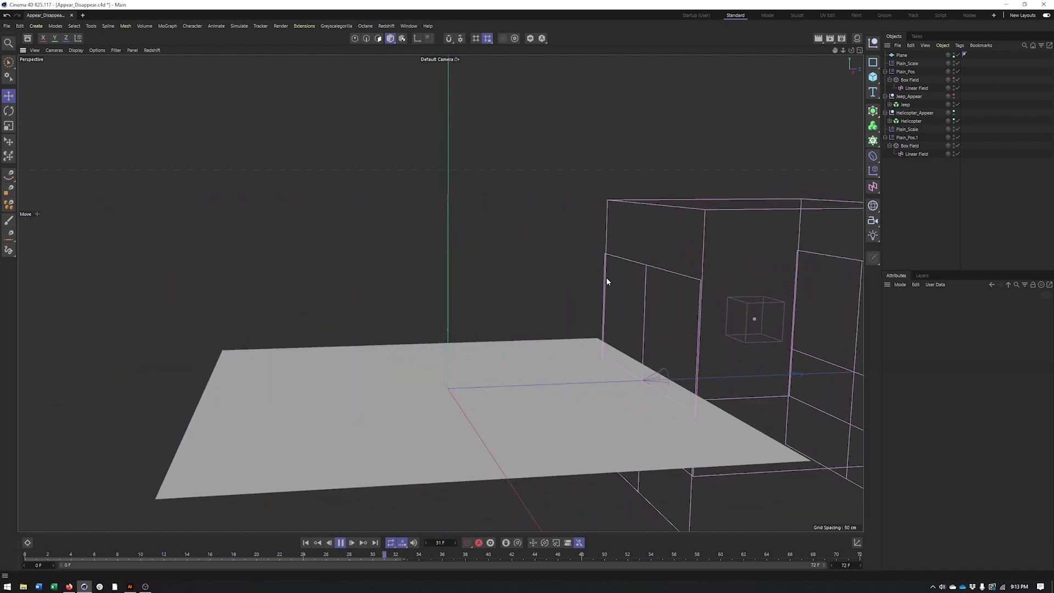
pyautogui.click(340, 544)
# - Shorten the Linear Field under Plain_Pos.1 to about 55 cm, and replay the animation to check the transition
pyautogui.click(909, 155)
pyautogui.keyDown('alt'); pyautogui.moveTo(553, 291); pyautogui.dragTo(376, 293, button='middle'); pyautogui.keyUp('alt')
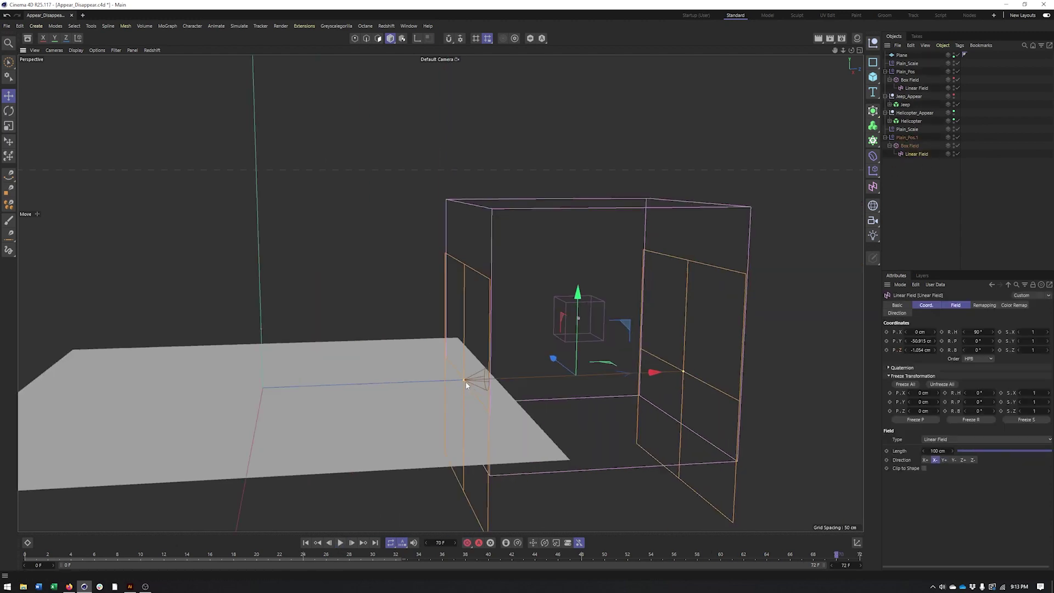
pyautogui.moveTo(466, 381); pyautogui.dragTo(521, 377)
pyautogui.click(306, 544)
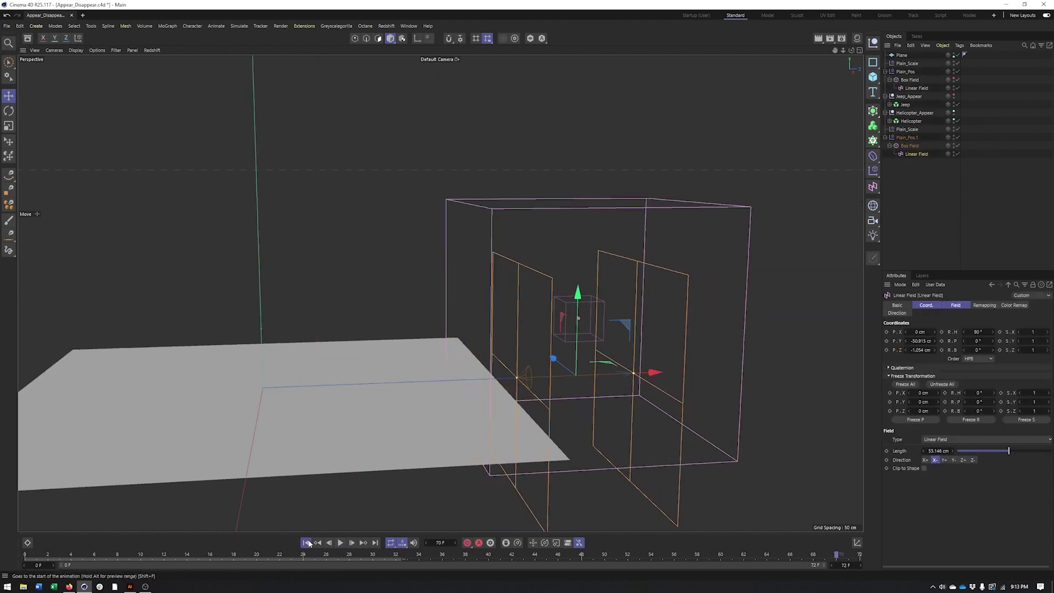
pyautogui.click(342, 542)
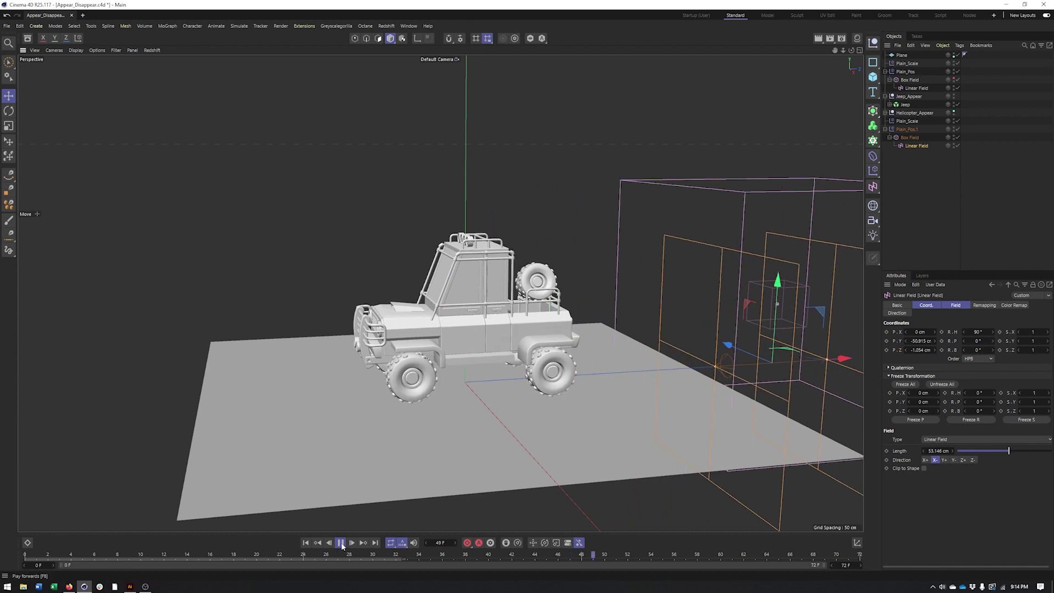
pyautogui.click(340, 543)
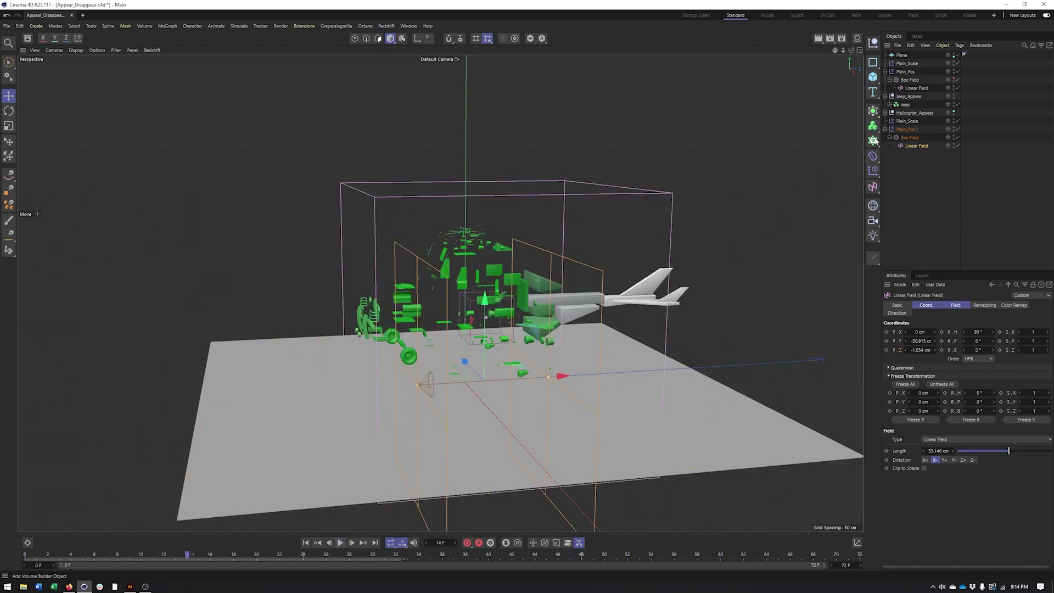
# - Move the two keyframes of the Box Field under Plain_Pos.1 to frames 6 and 36, and replay the jeep and helicopter transition
pyautogui.click(908, 138)
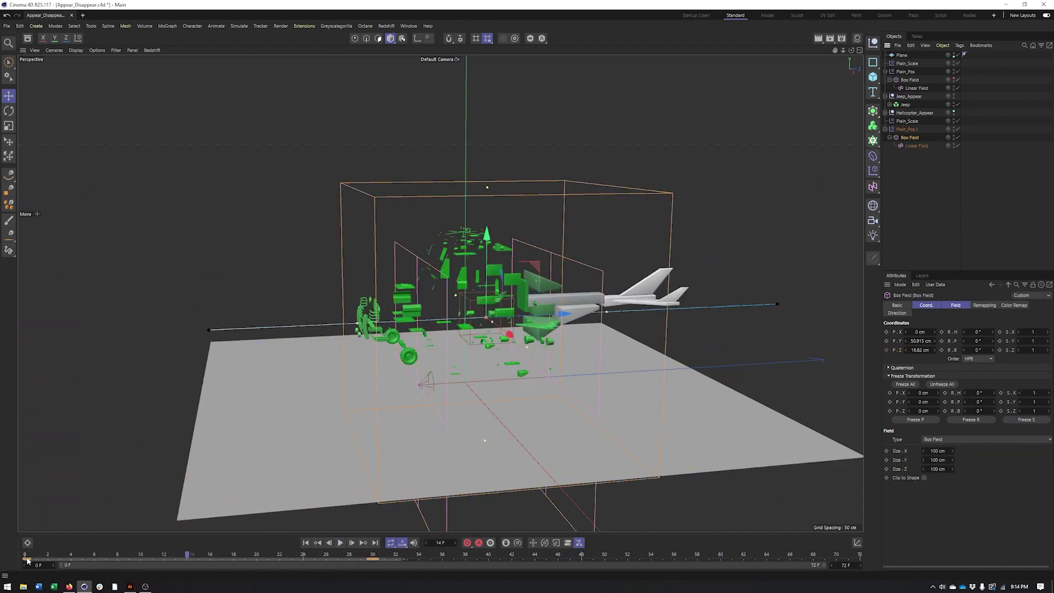
pyautogui.moveTo(26, 560); pyautogui.dragTo(103, 562)
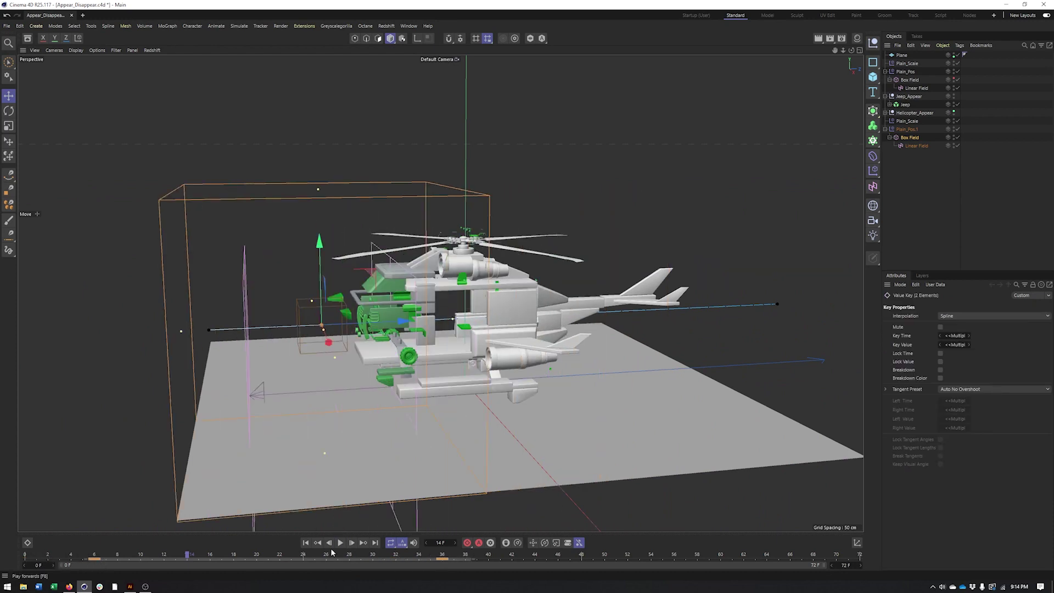
pyautogui.click(340, 542)
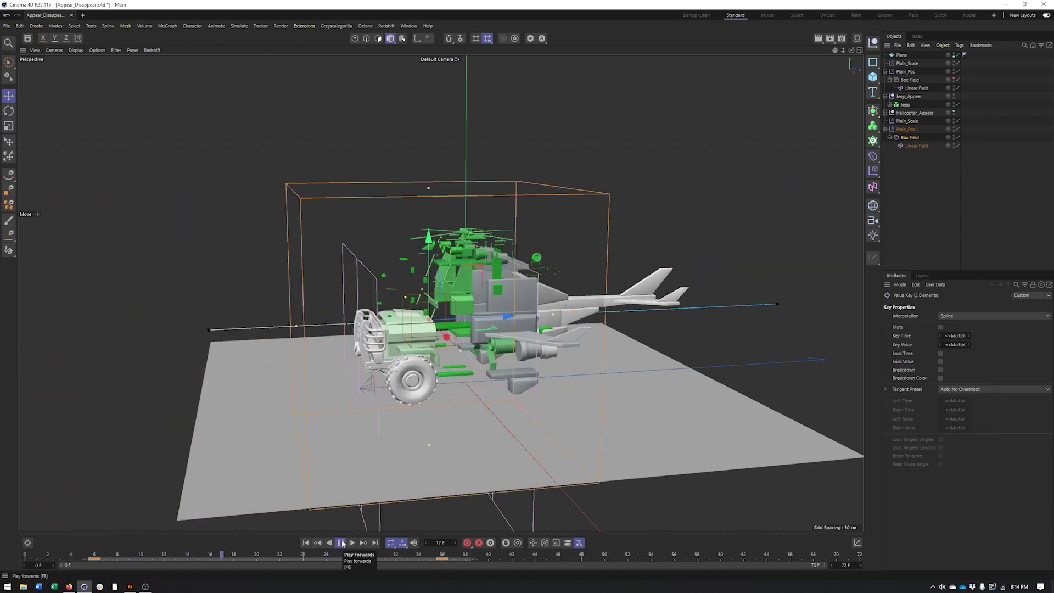
pyautogui.keyDown('alt'); pyautogui.moveTo(643, 315); pyautogui.dragTo(704, 299); pyautogui.keyUp('alt')
pyautogui.click(922, 201)
pyautogui.keyDown('alt'); pyautogui.moveTo(611, 265); pyautogui.dragTo(607, 298); pyautogui.keyUp('alt')
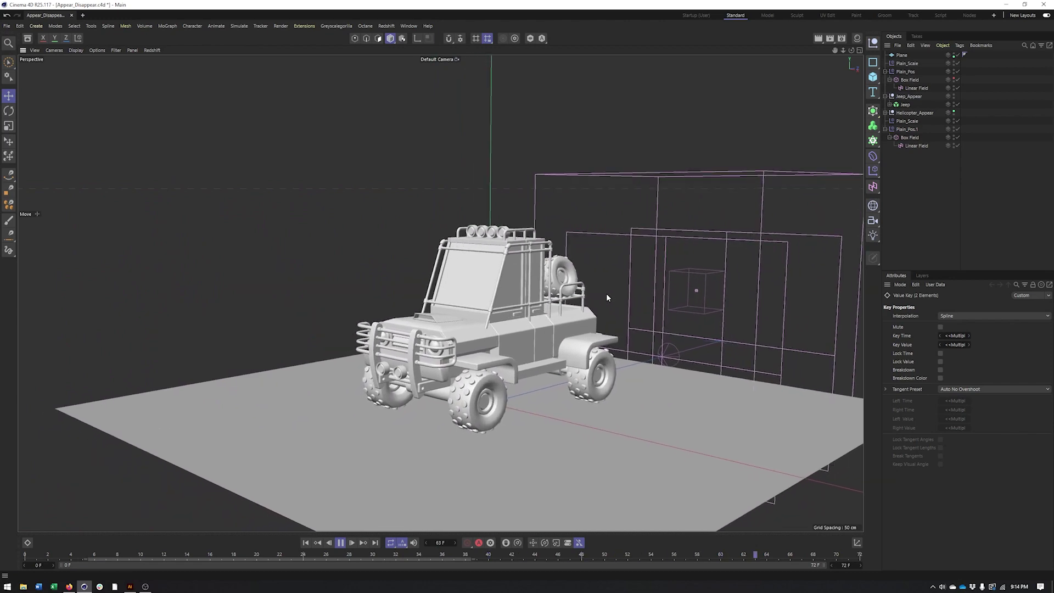